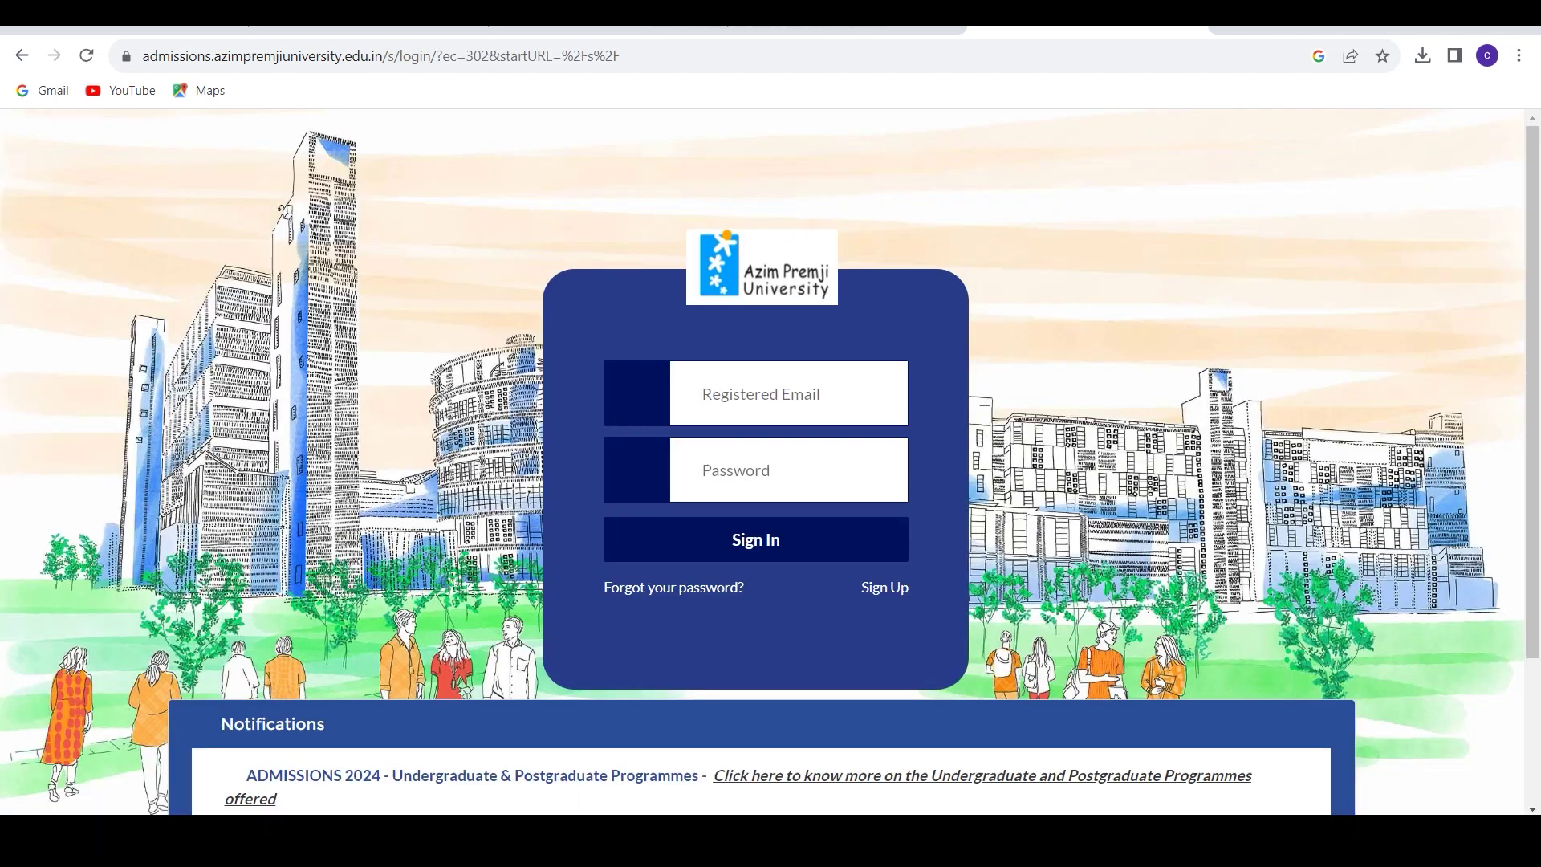
# - Go from the login page to the new-account Sign Up form
pyautogui.click(885, 587)
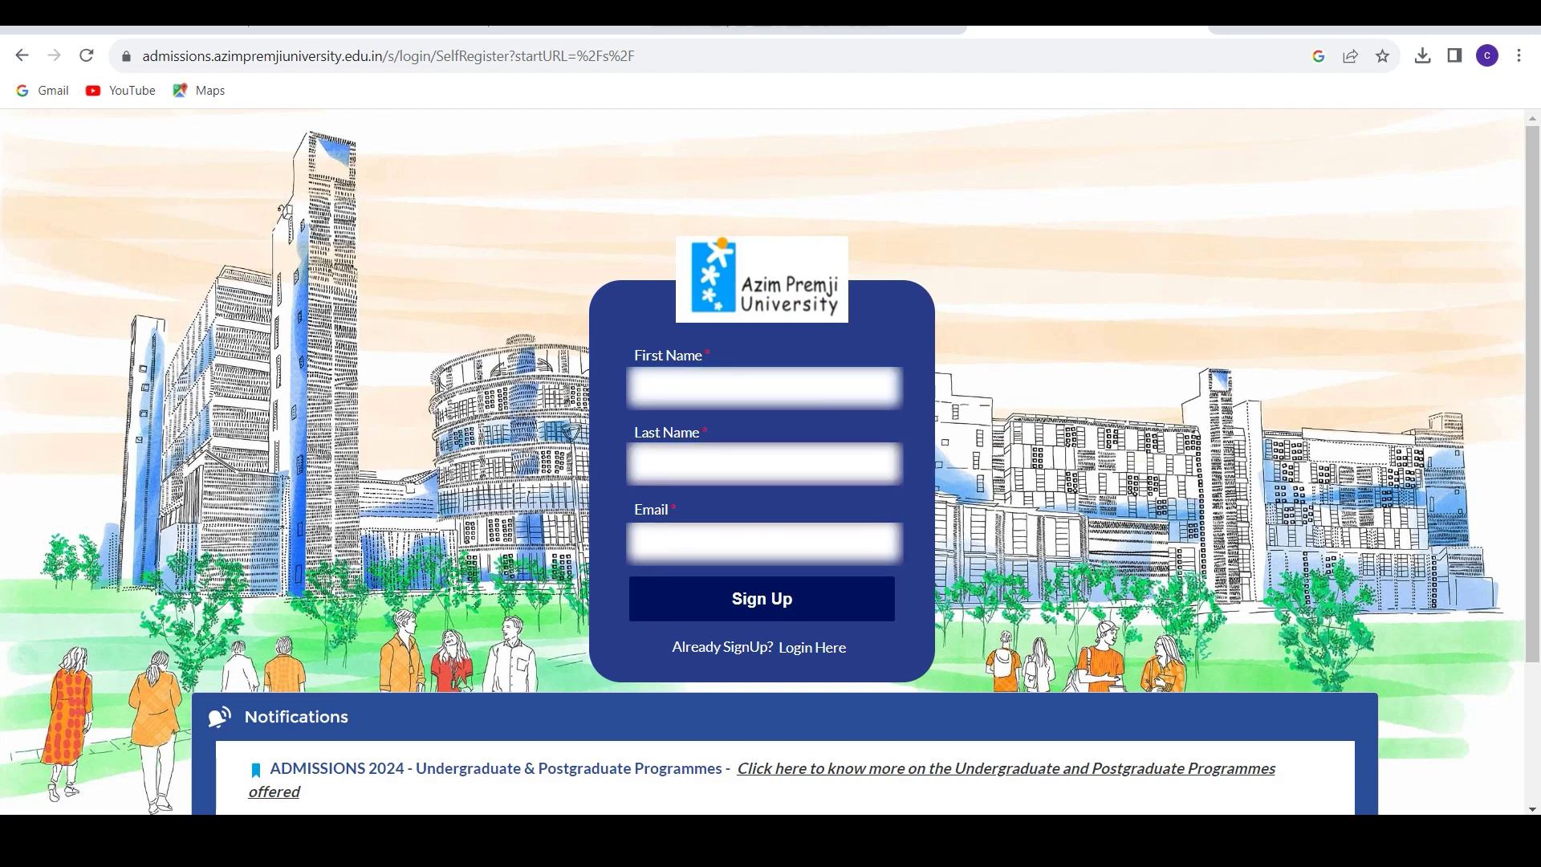
# - Submit the sign-up form with the applicant's first name, last name and e-mail address
pyautogui.write('RaK')
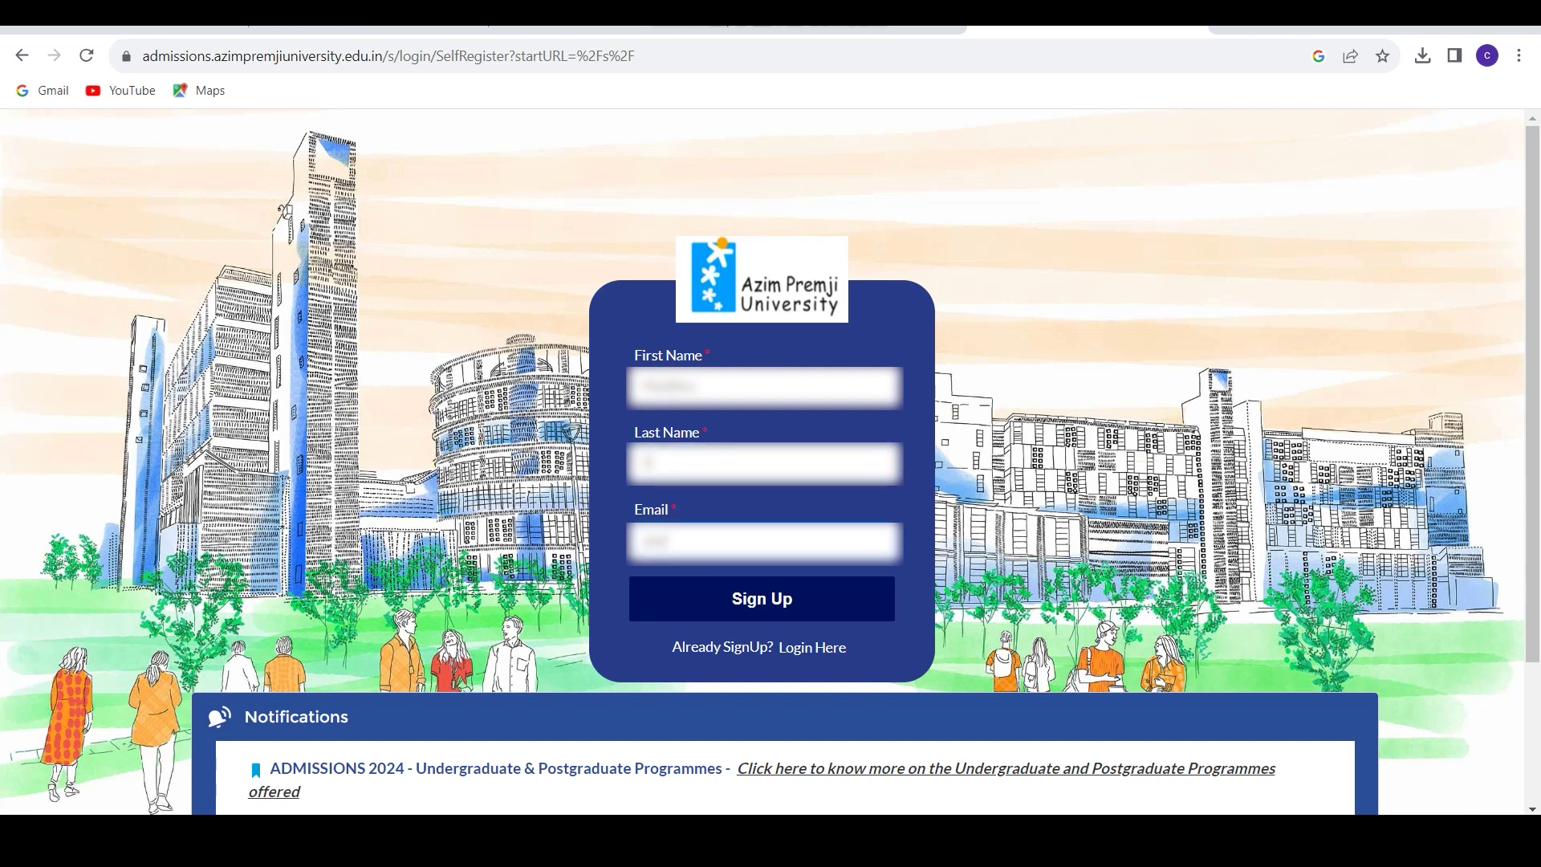
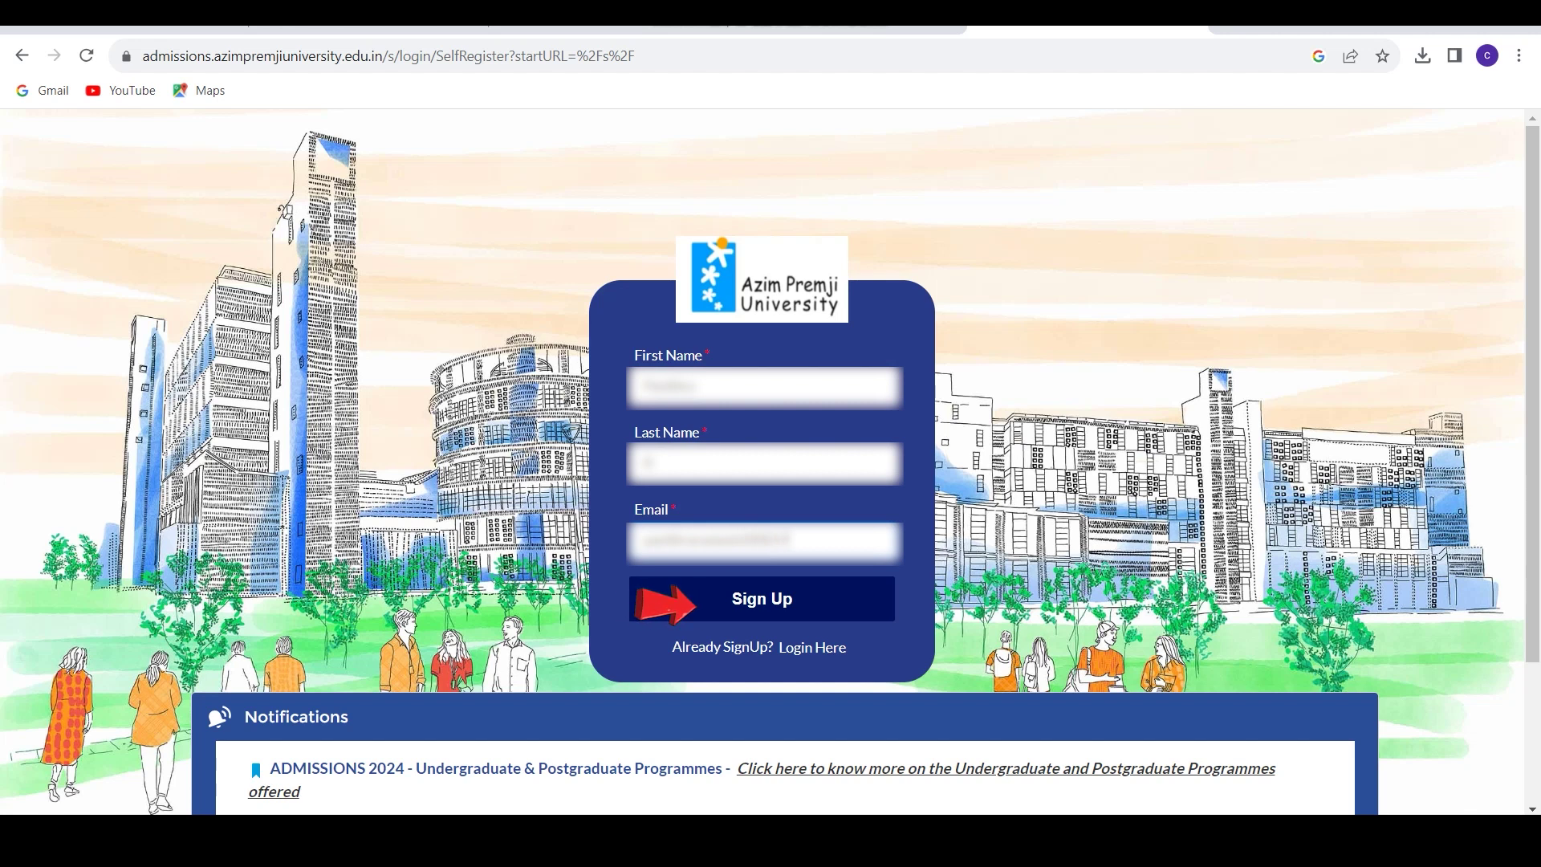
pyautogui.write('@gmail.co')
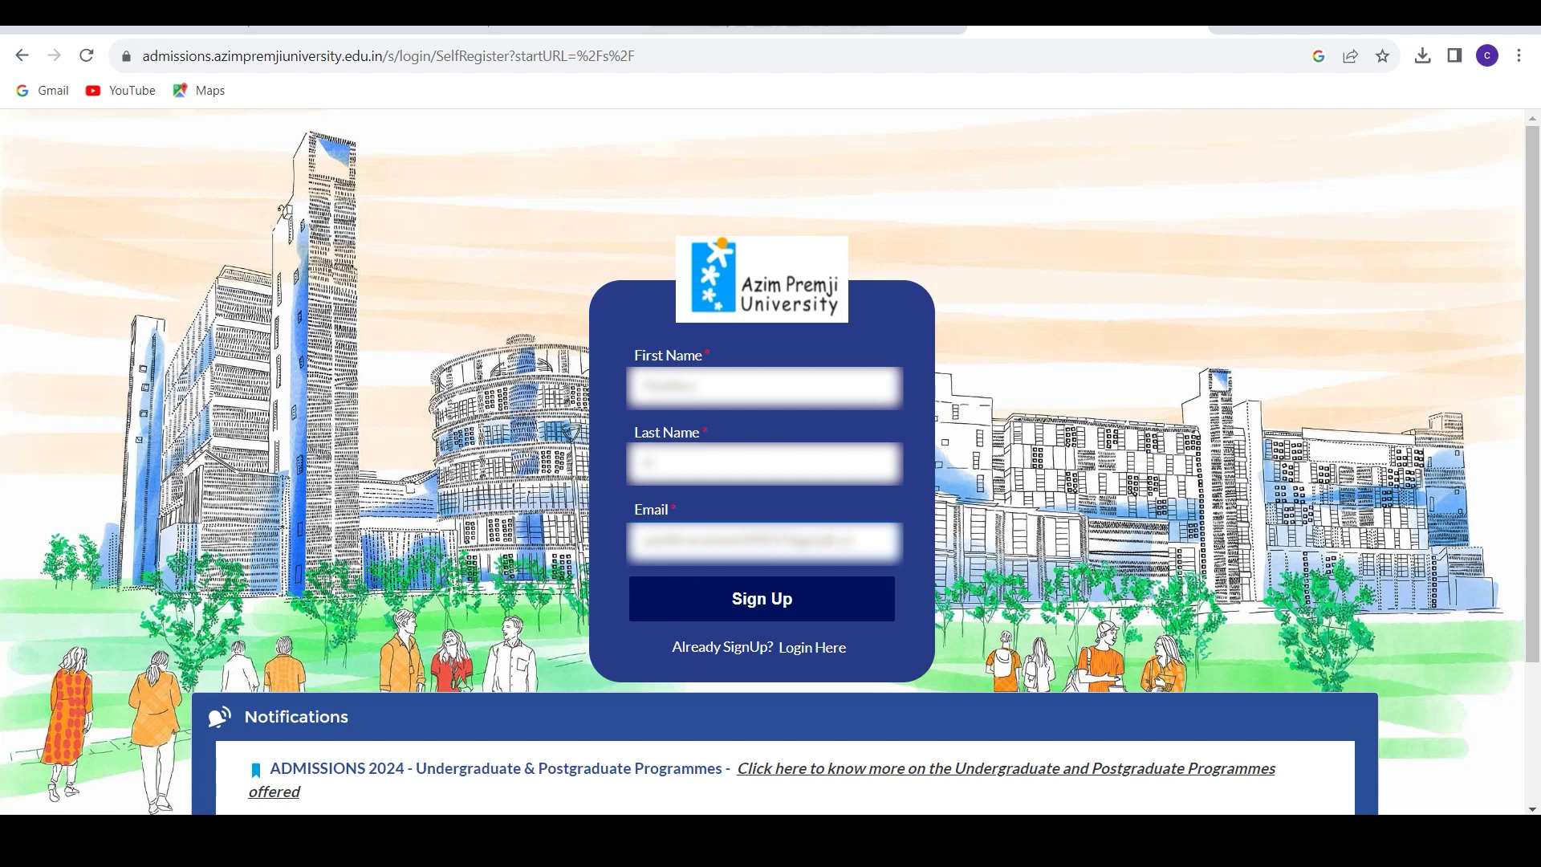
pyautogui.press('Return')
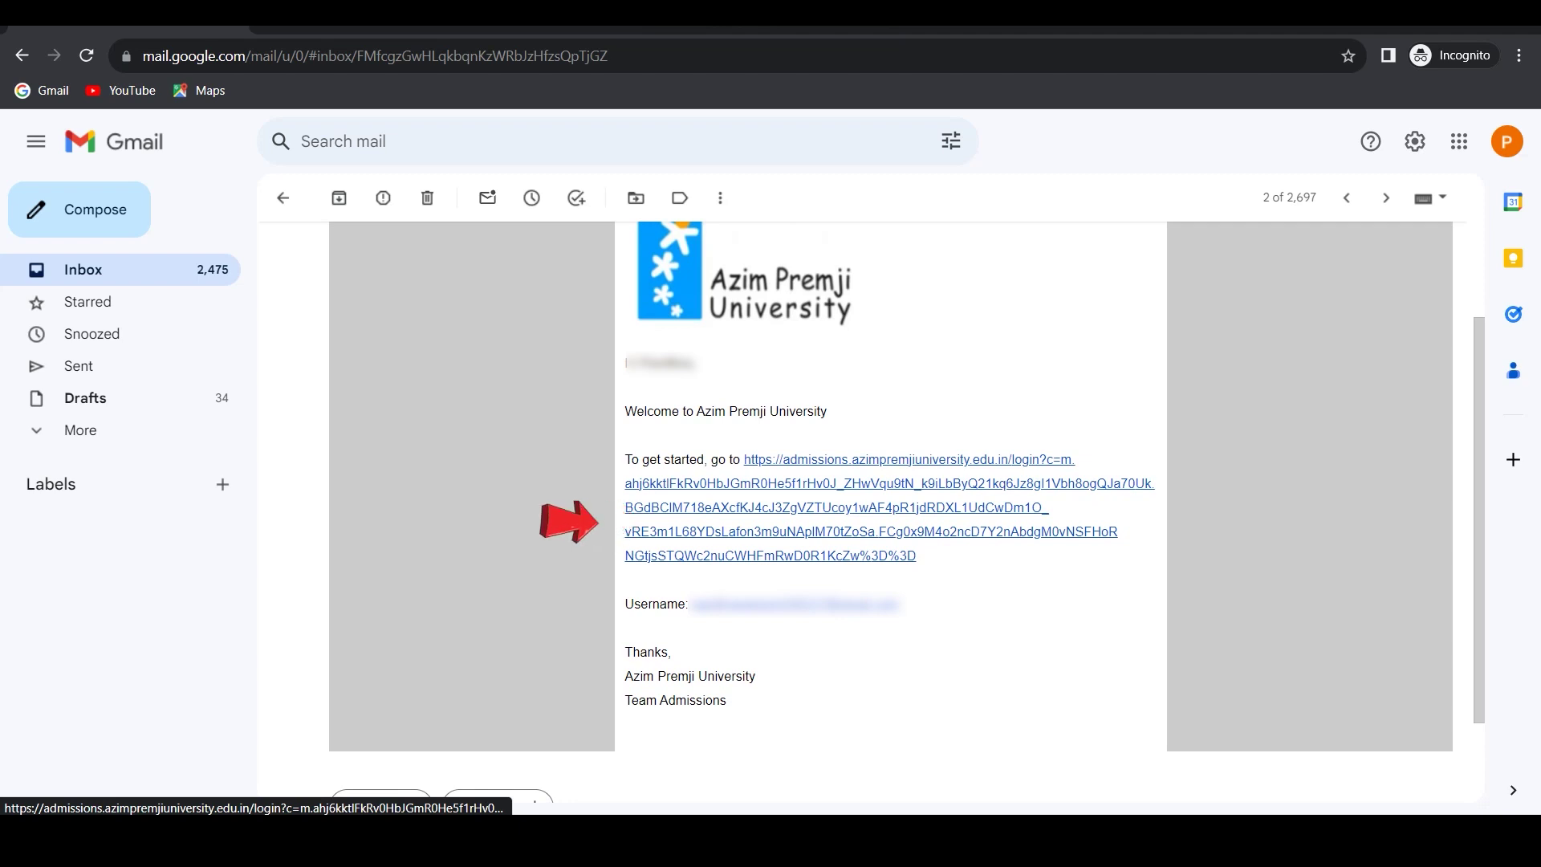
# - Follow the portal login link in the Azim Premji University welcome email
pyautogui.click(642, 531)
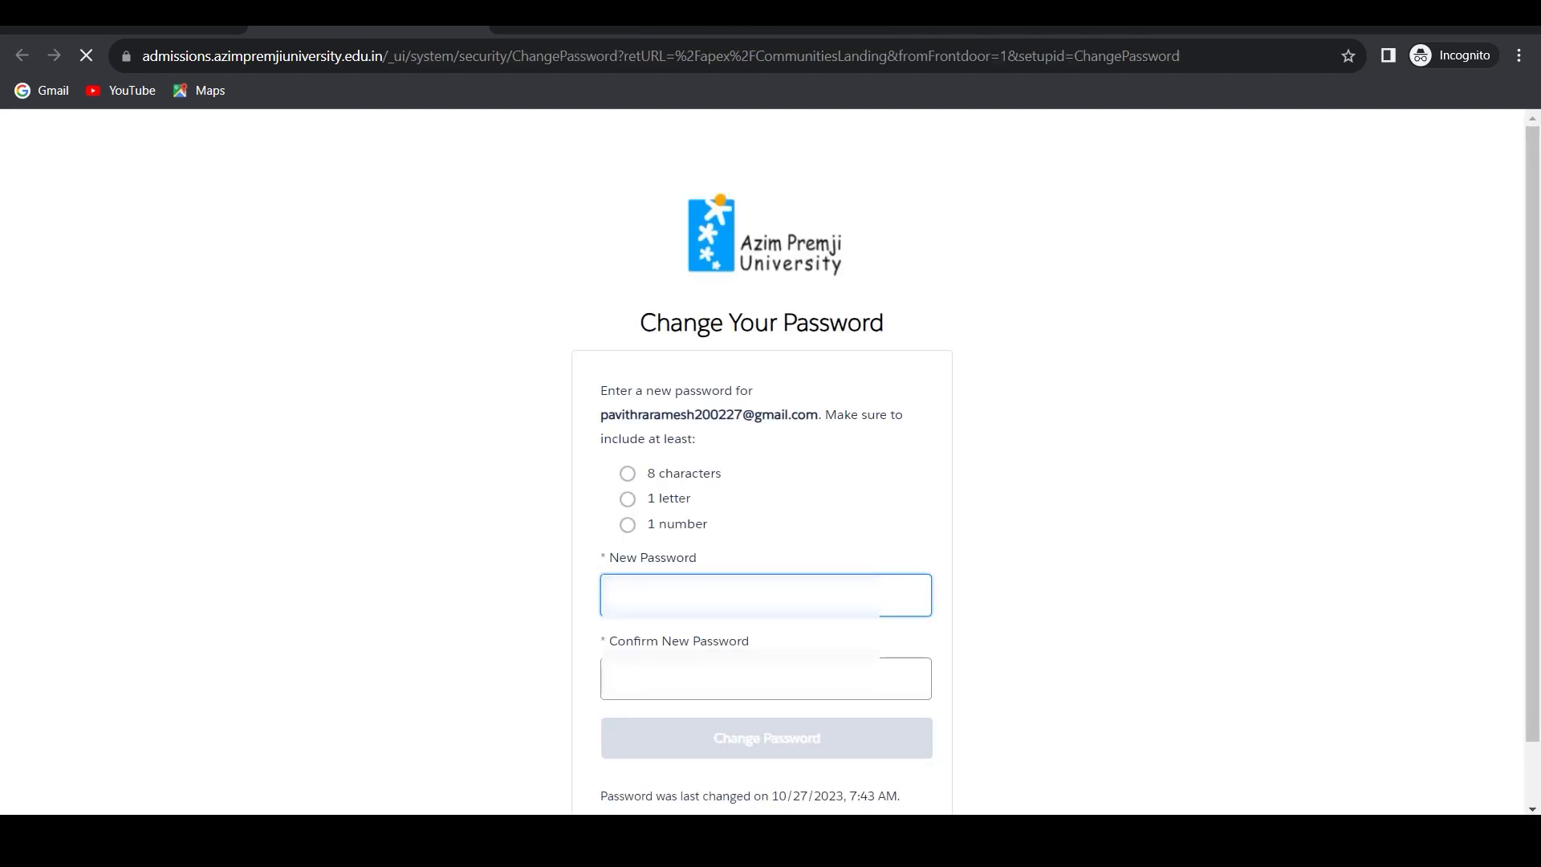
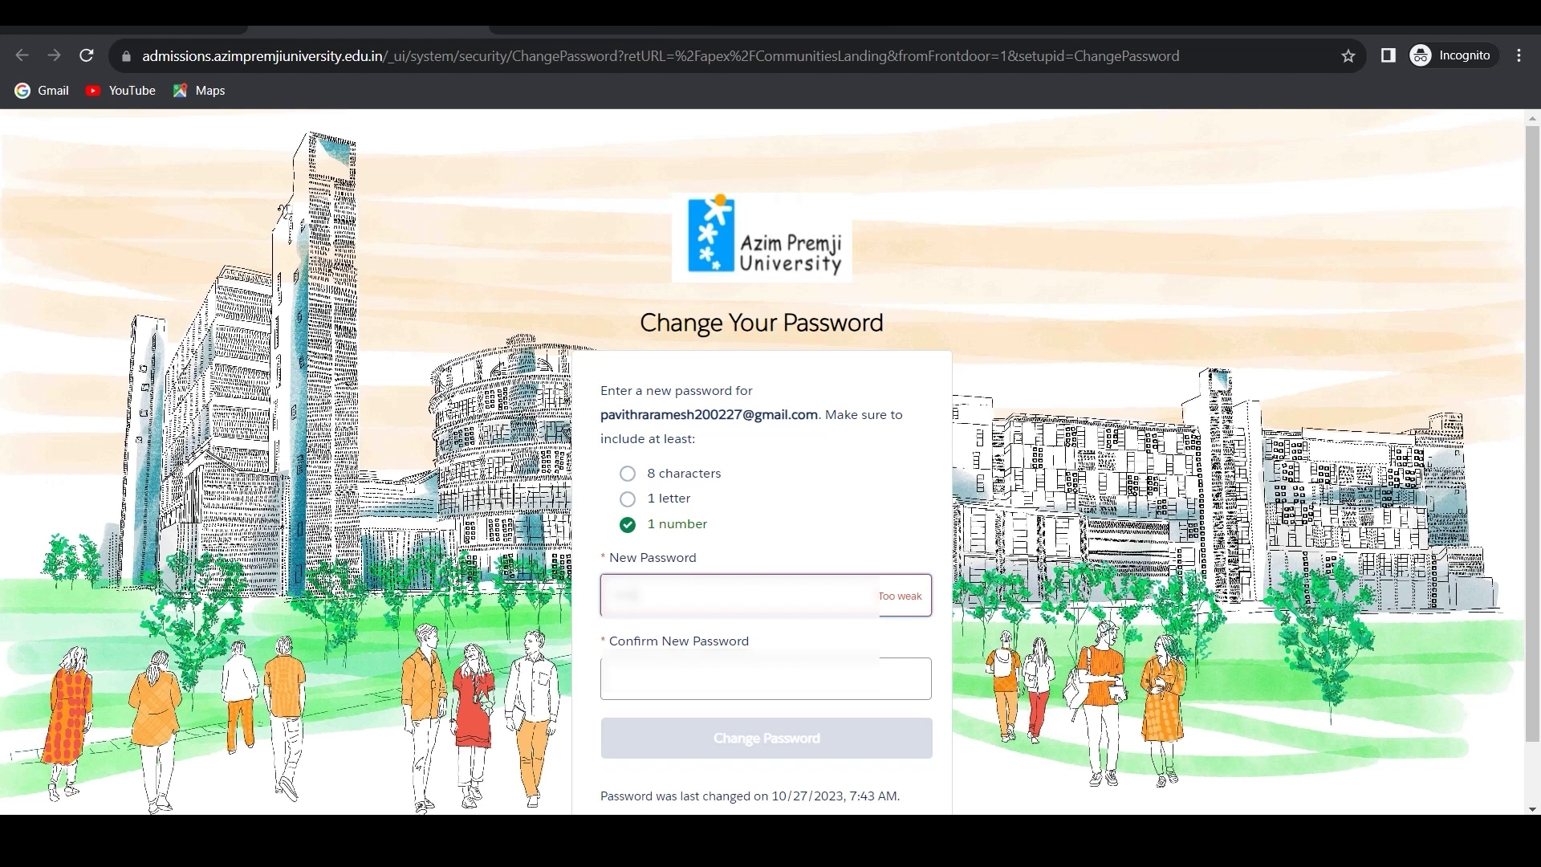
# - Set and confirm a new account password with mixed-case letters and a digit
pyautogui.press('capslock')
pyautogui.click(766, 704)
pyautogui.press('capslock')
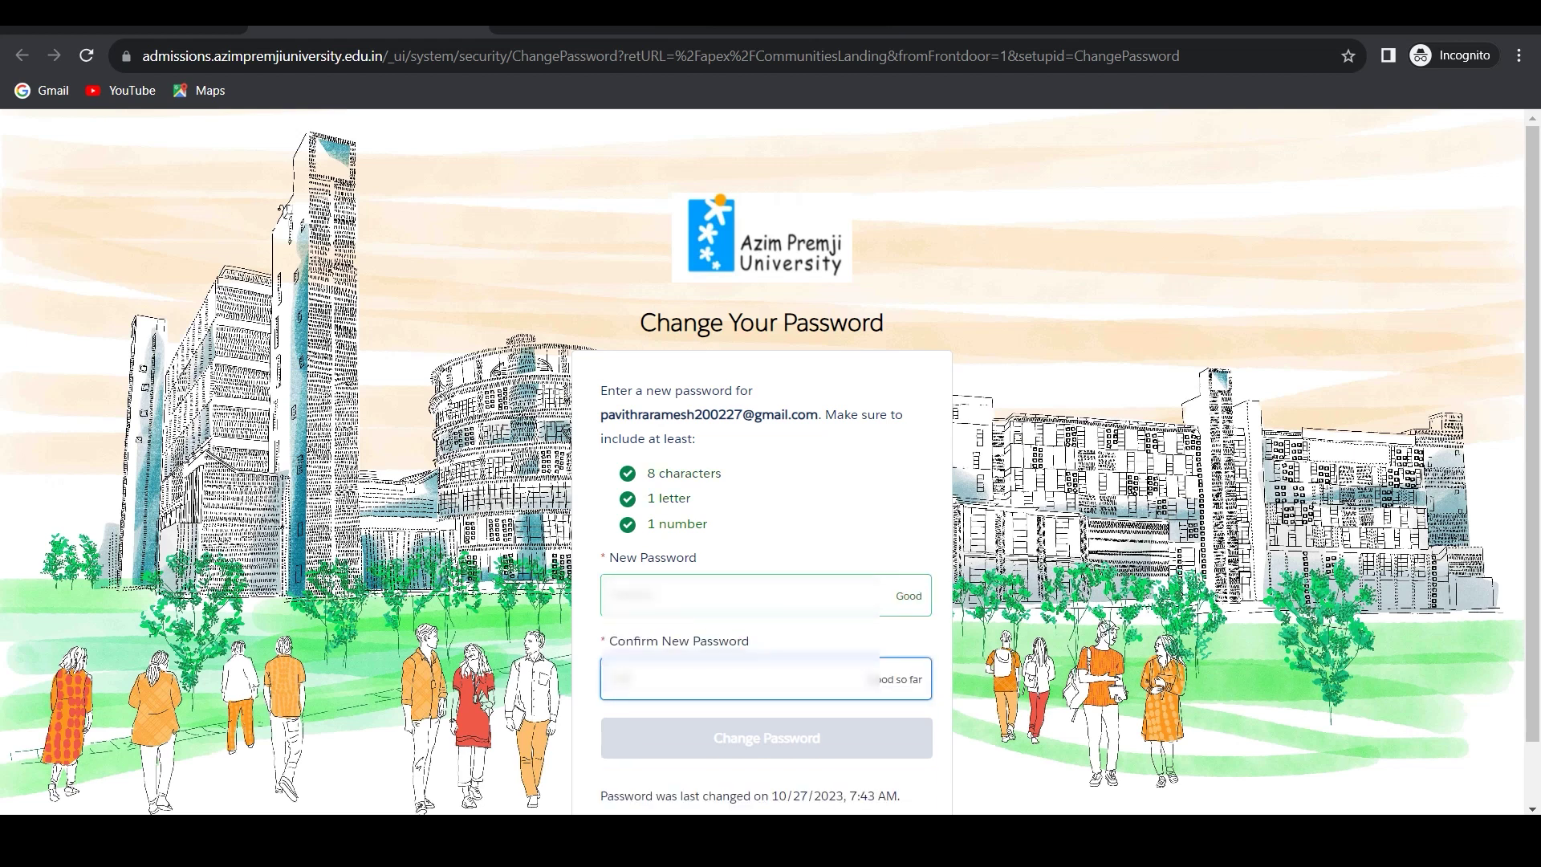
pyautogui.press('capslock')
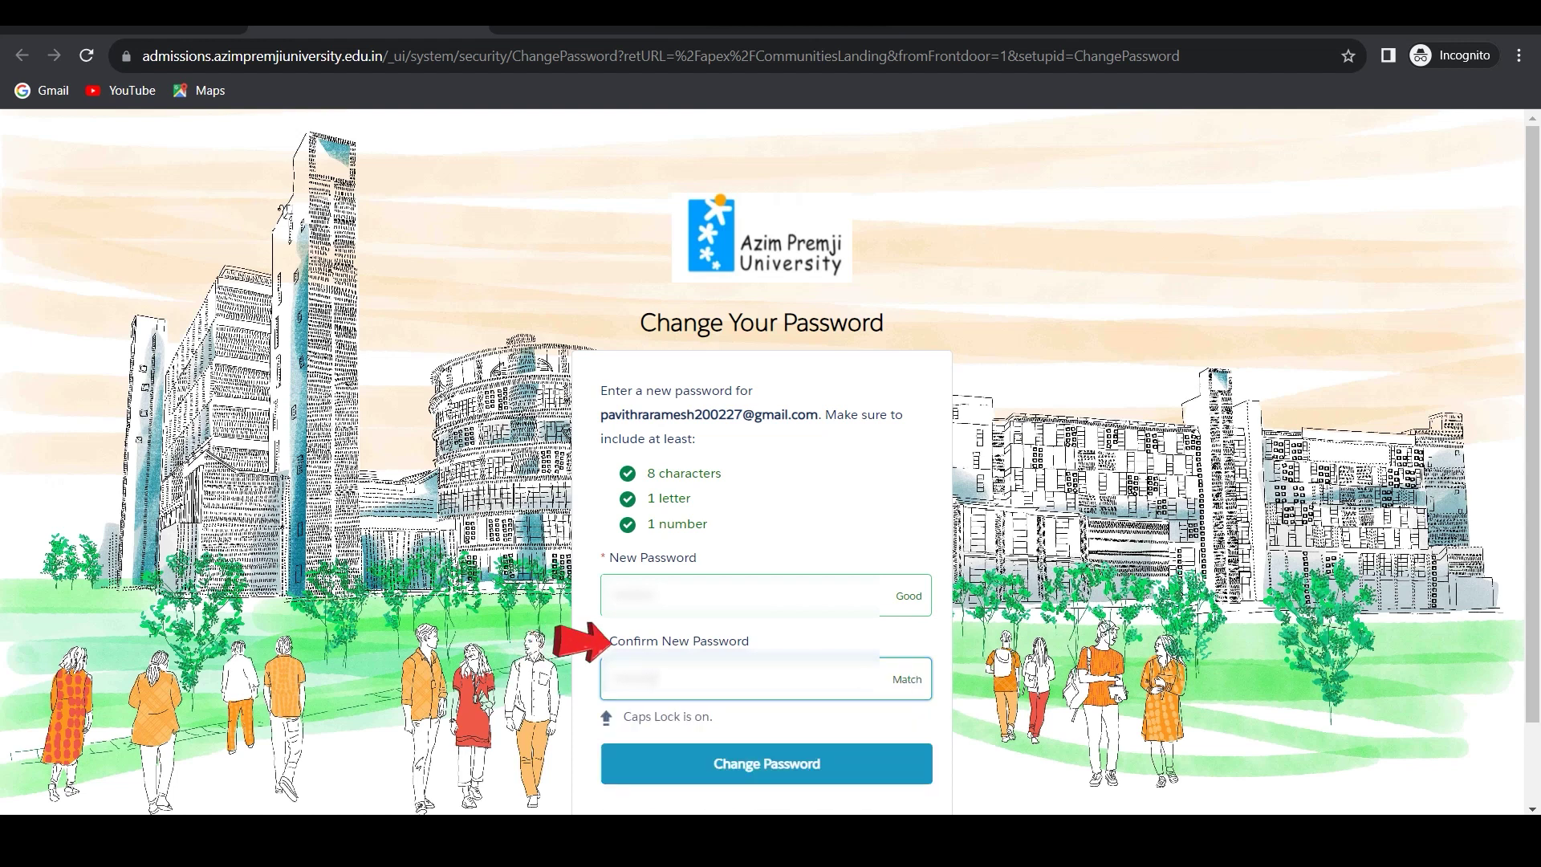
pyautogui.press('Return')
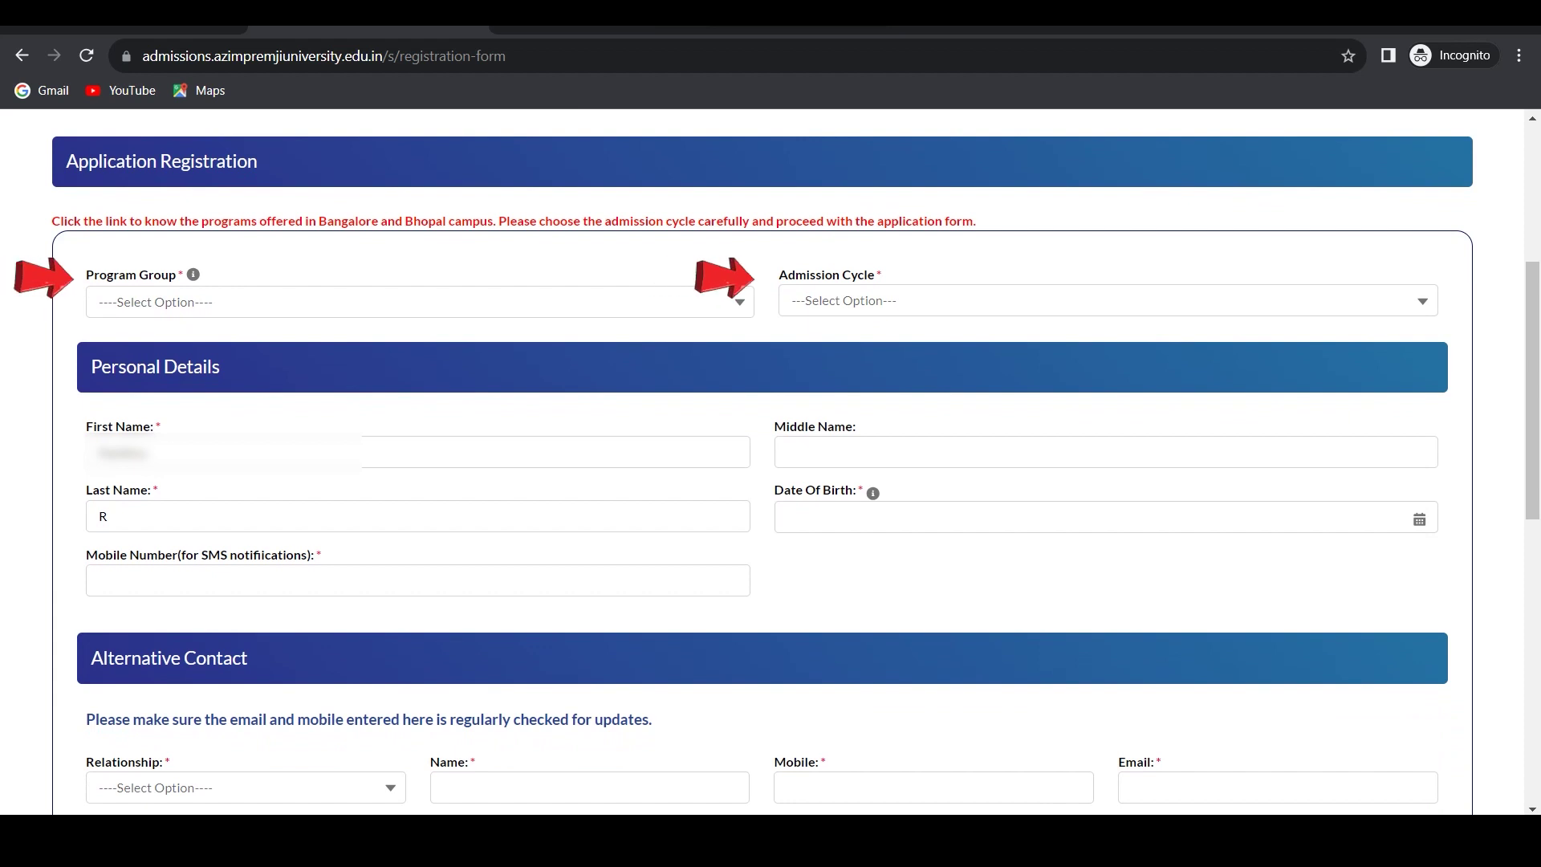
# - Choose Undergraduate as Program Group and Bangalore Campus Undergraduate_ Round 1 as Admission Cycle
pyautogui.click(420, 302)
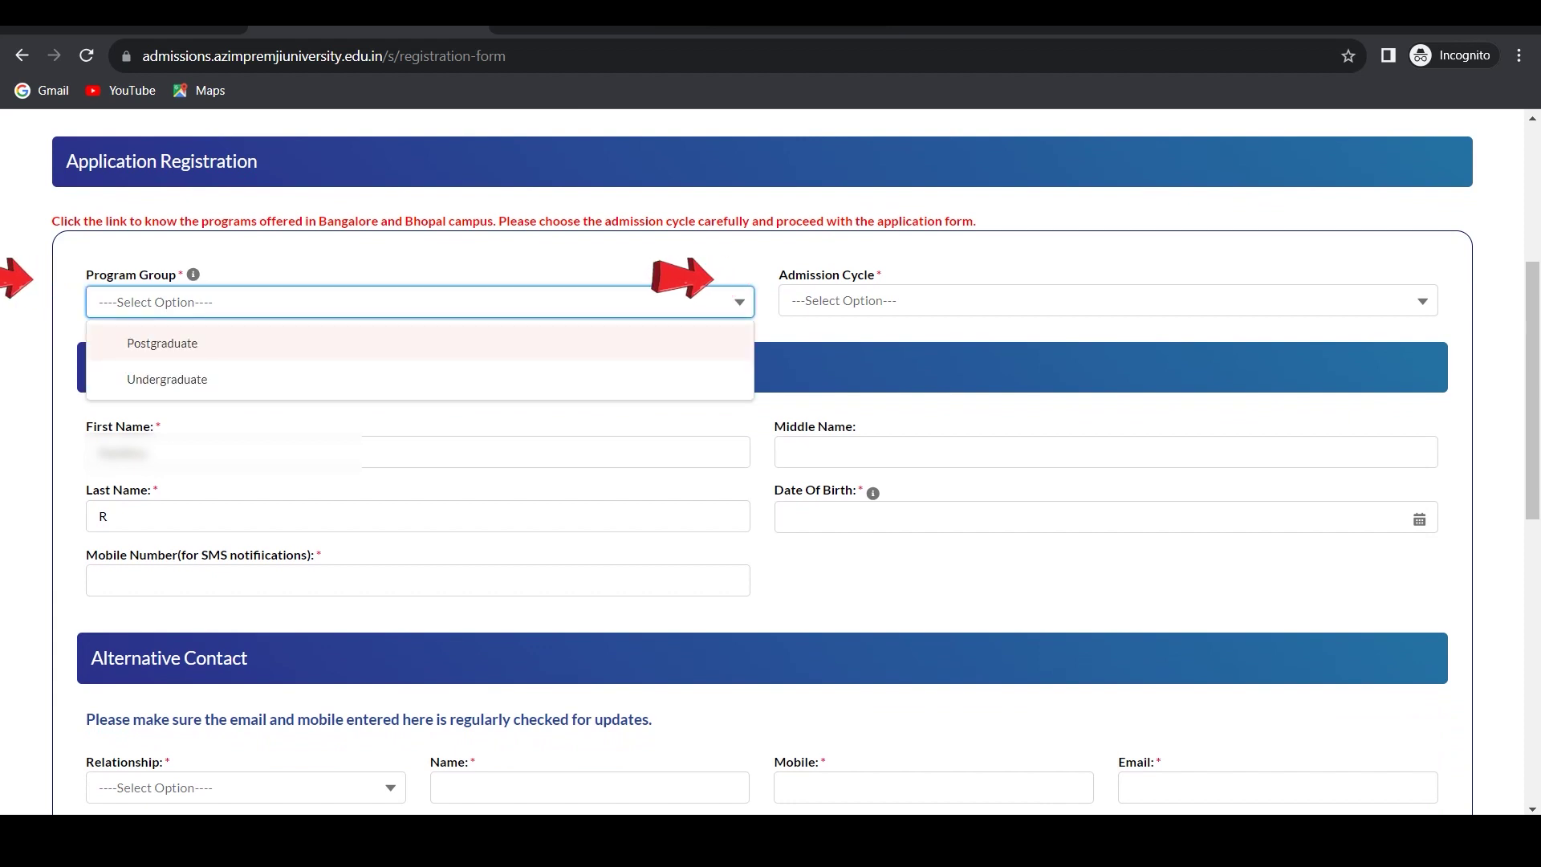
pyautogui.click(167, 379)
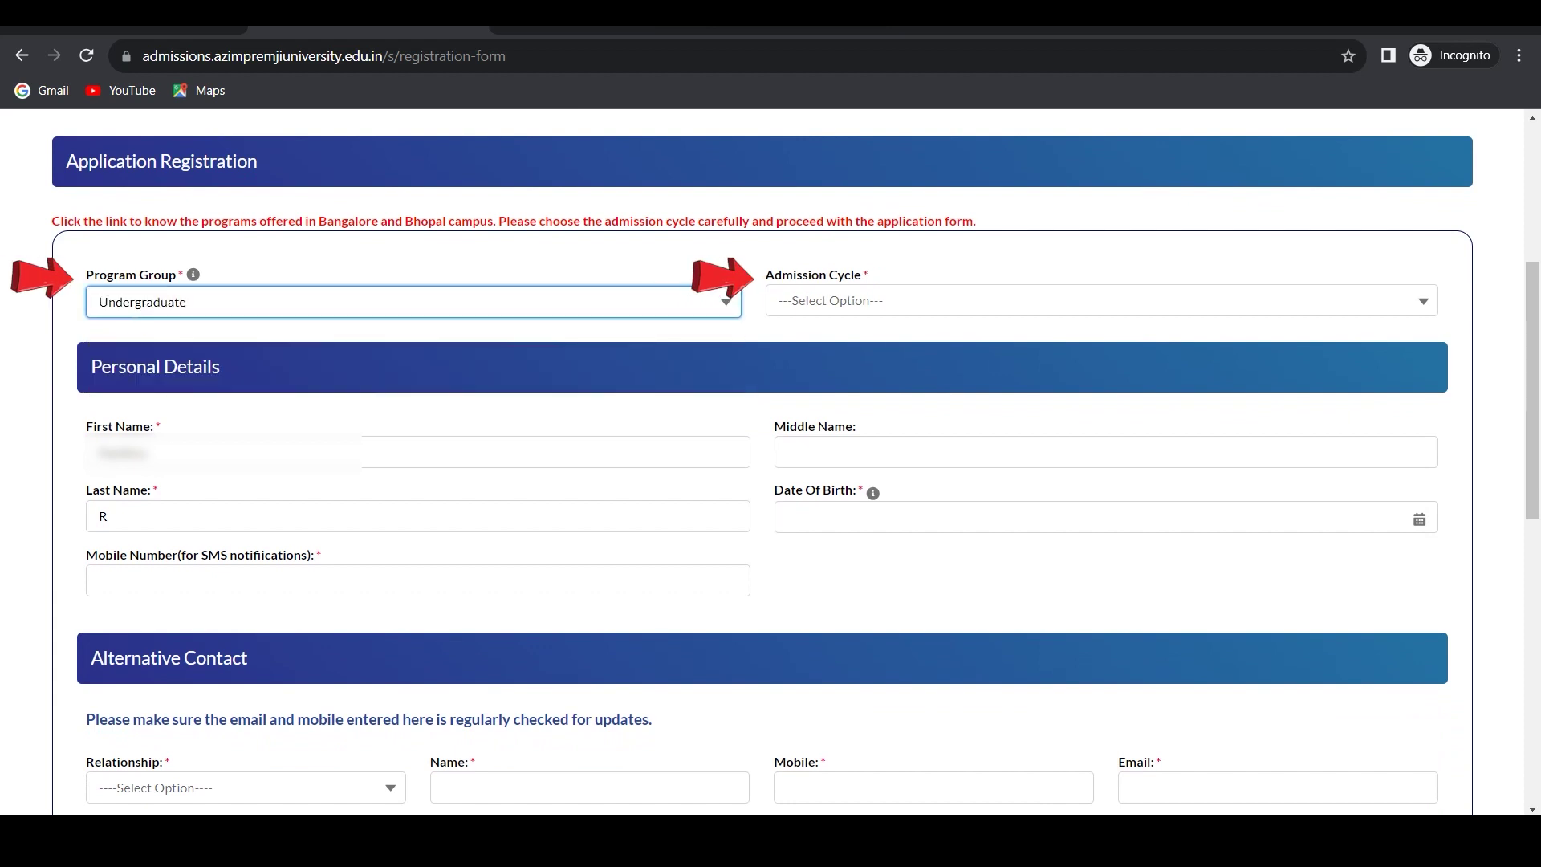
pyautogui.click(1101, 300)
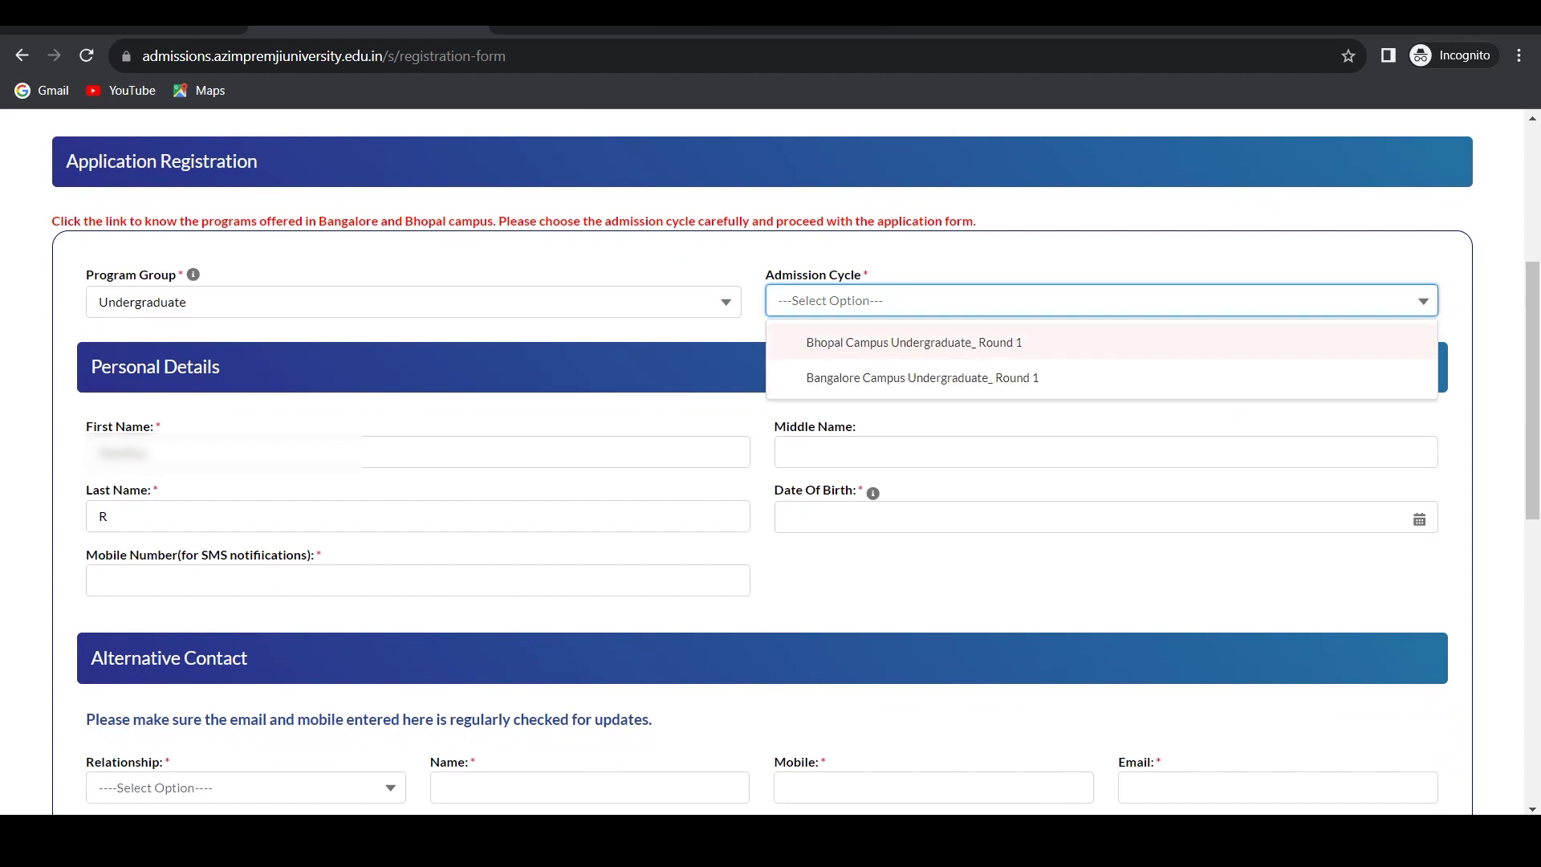
pyautogui.click(923, 377)
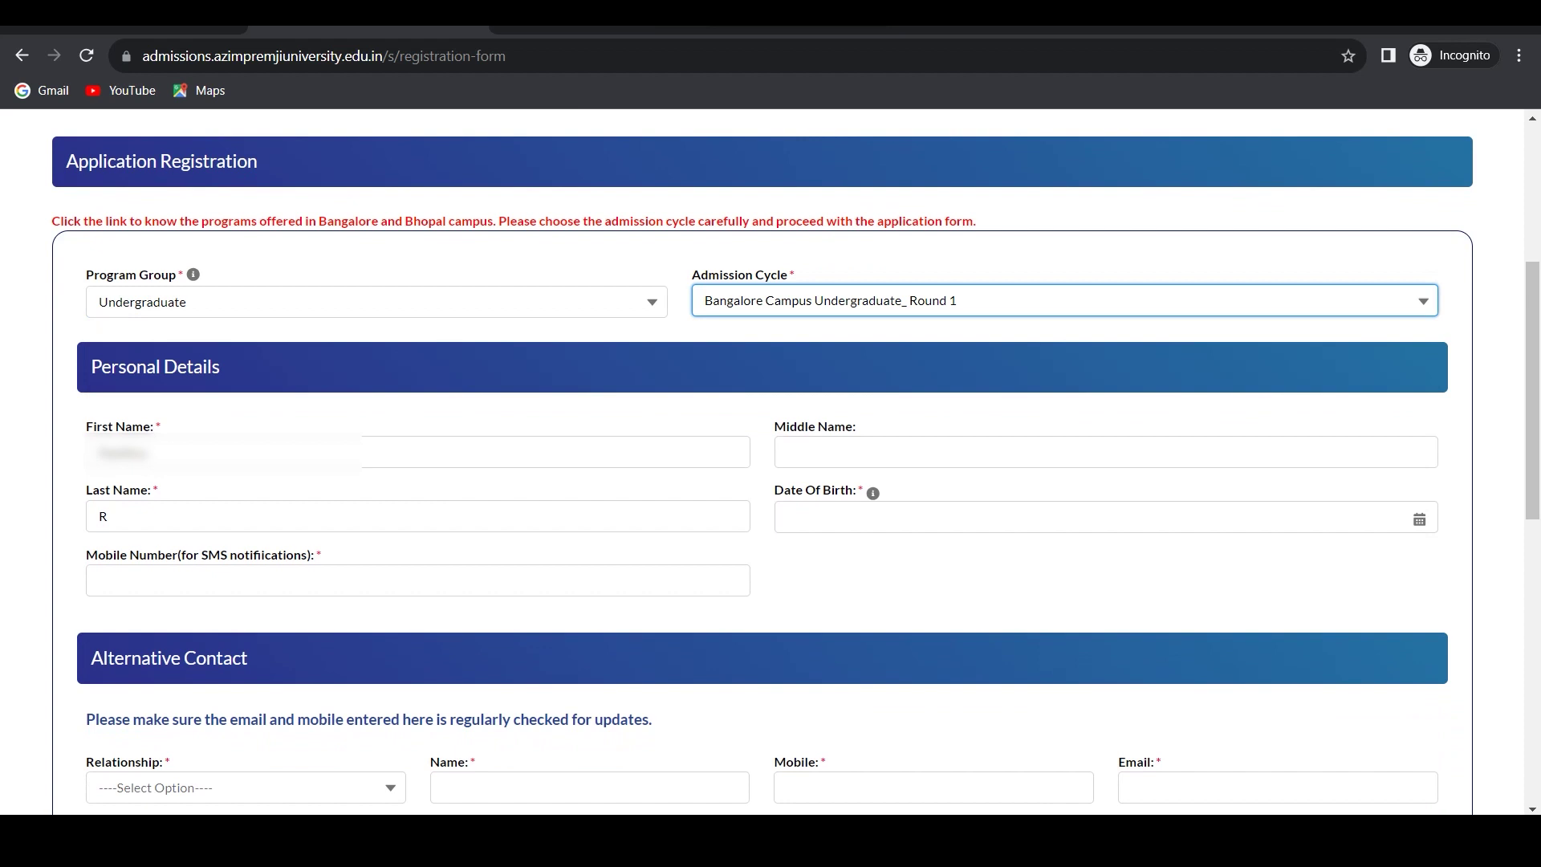
pyautogui.click(1099, 518)
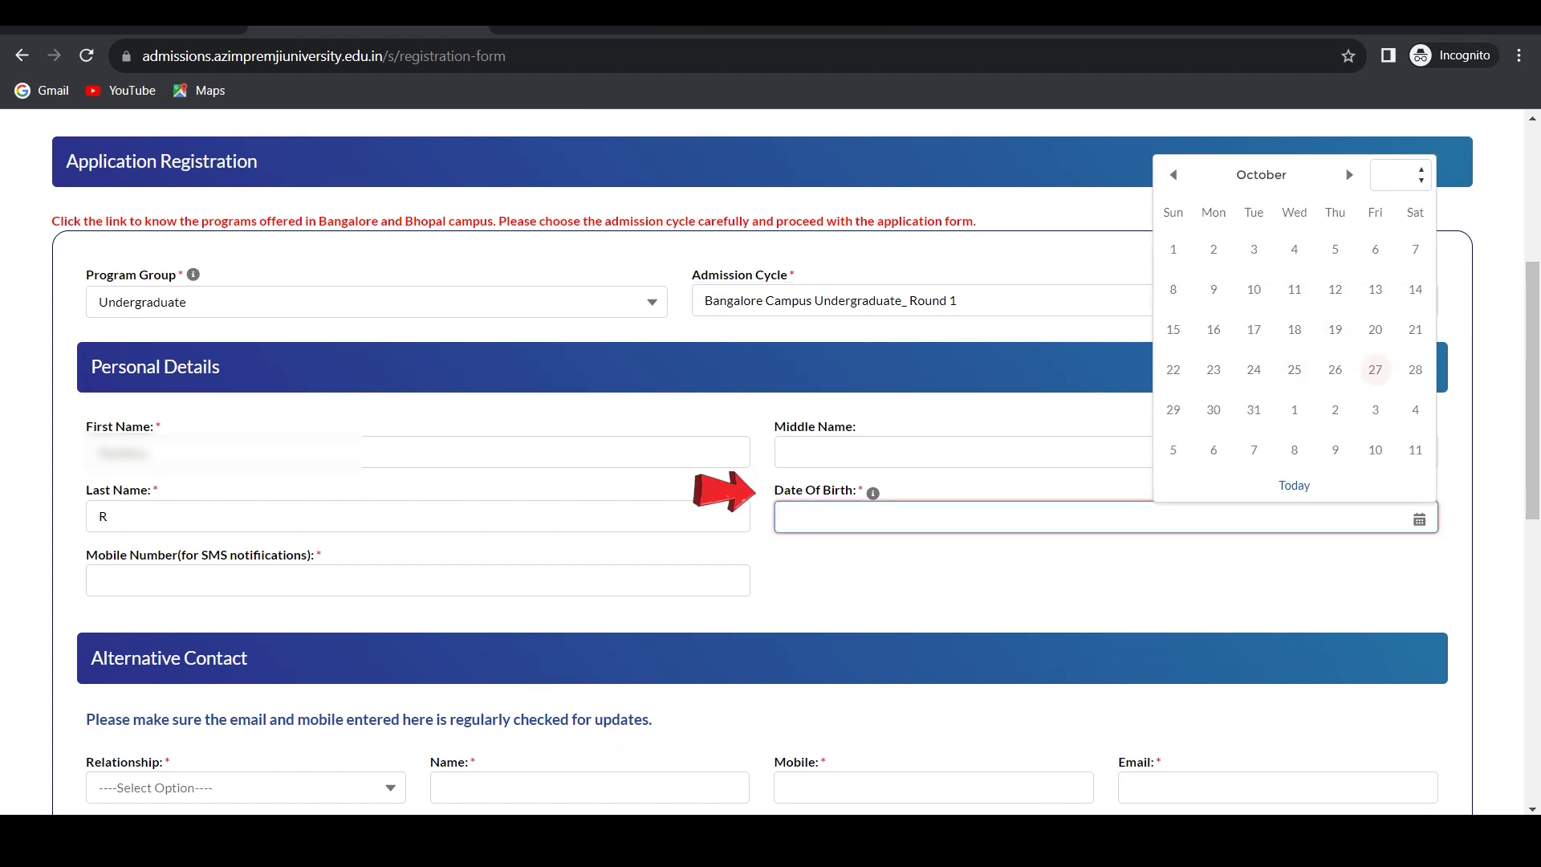
# - Pick a 2008 date of birth from the calendar and start entering the mobile number
pyautogui.click(1400, 174)
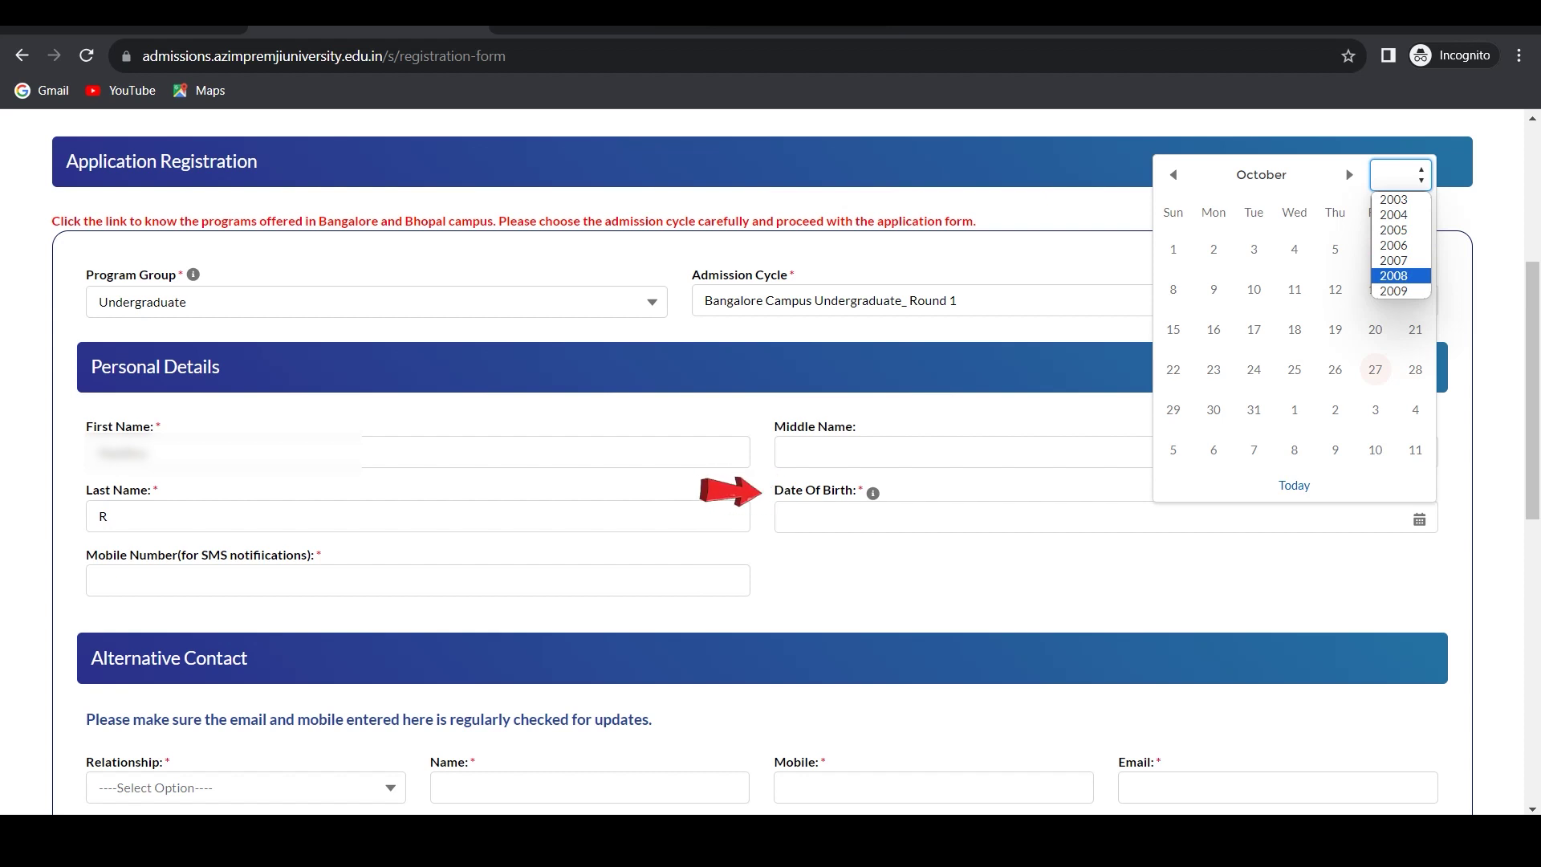
pyautogui.press('Return')
pyautogui.click(1214, 290)
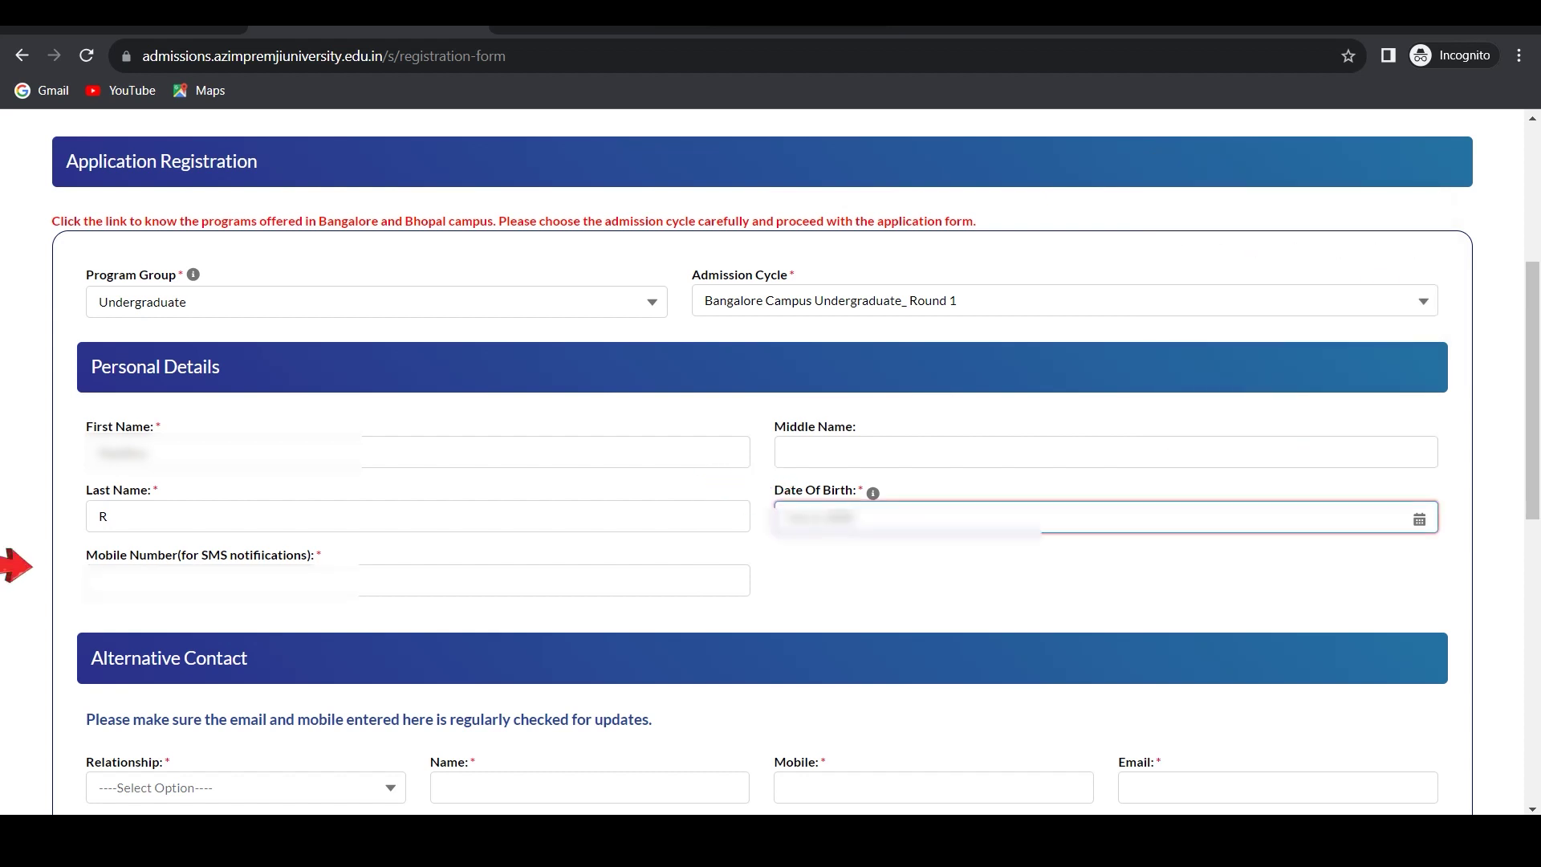
pyautogui.click(417, 580)
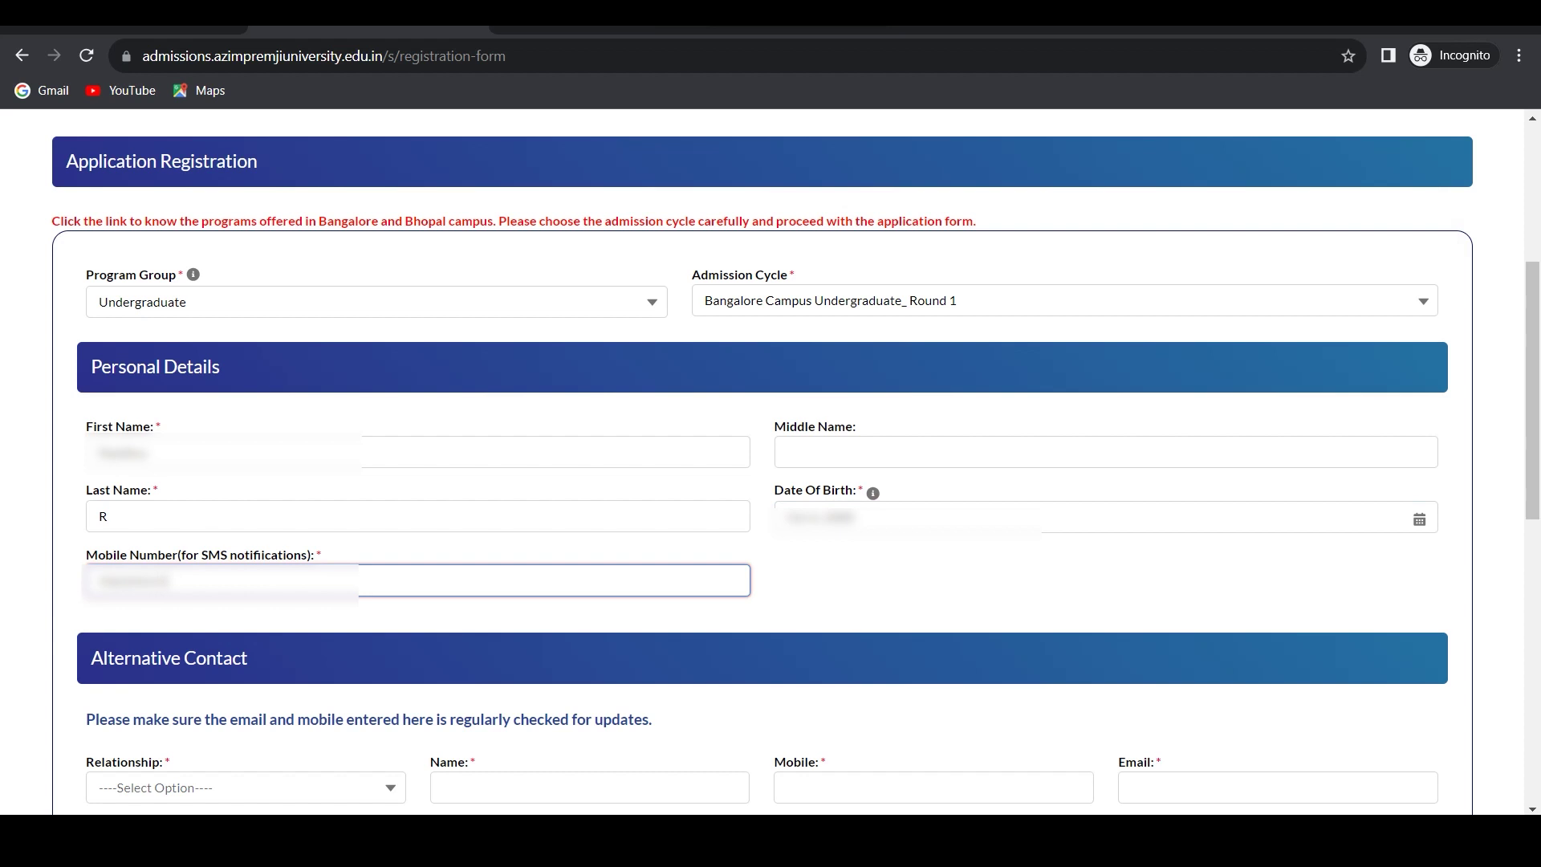
pyautogui.scroll(-4, 770, 461)
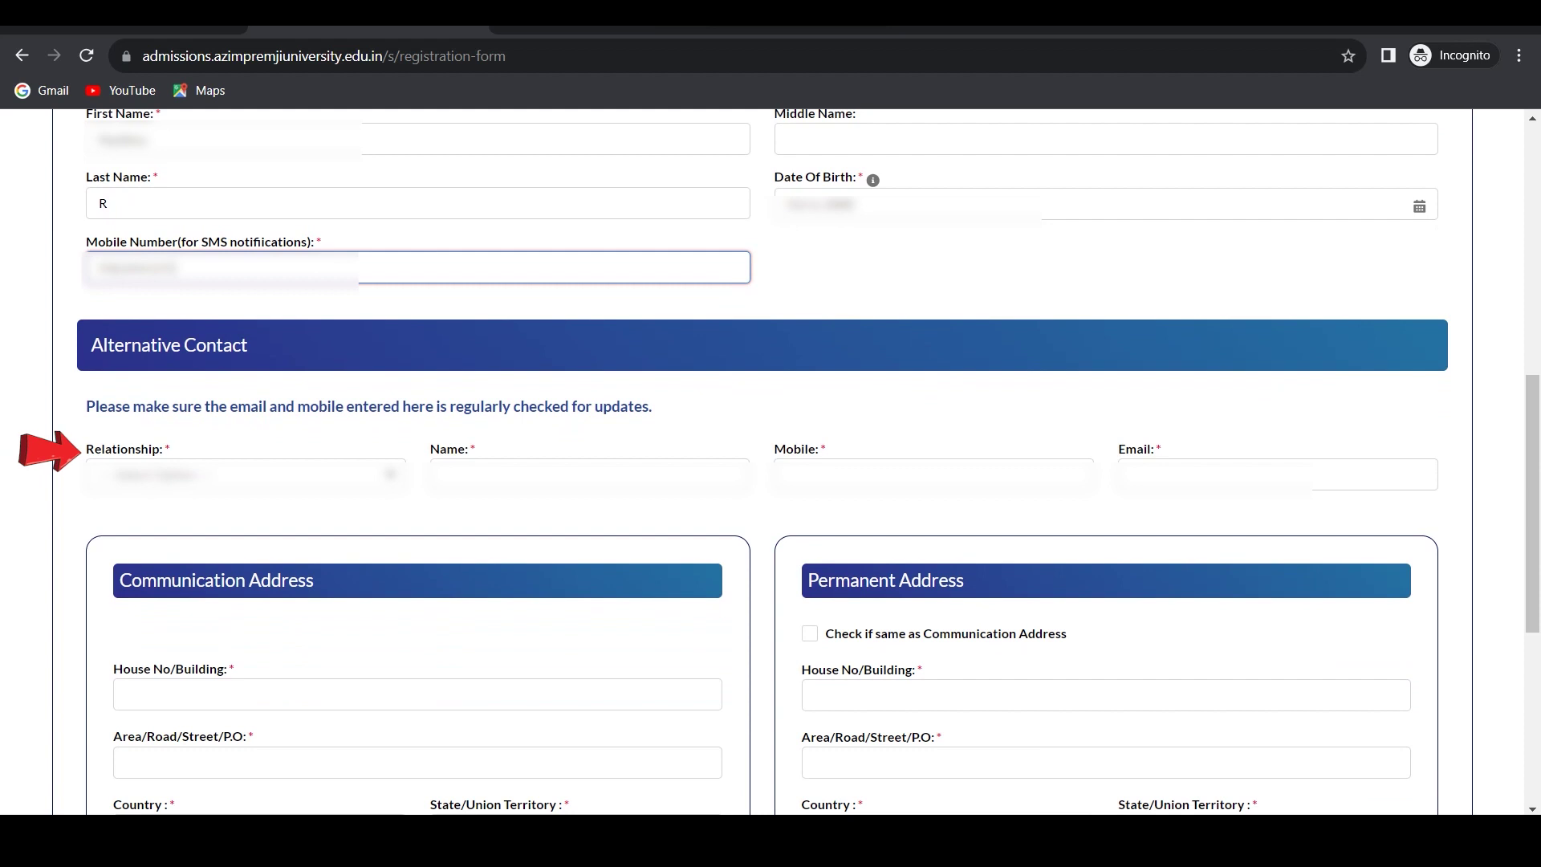
# - Add a sister as alternative contact with the contact's name, mobile number and e-mail
pyautogui.click(245, 475)
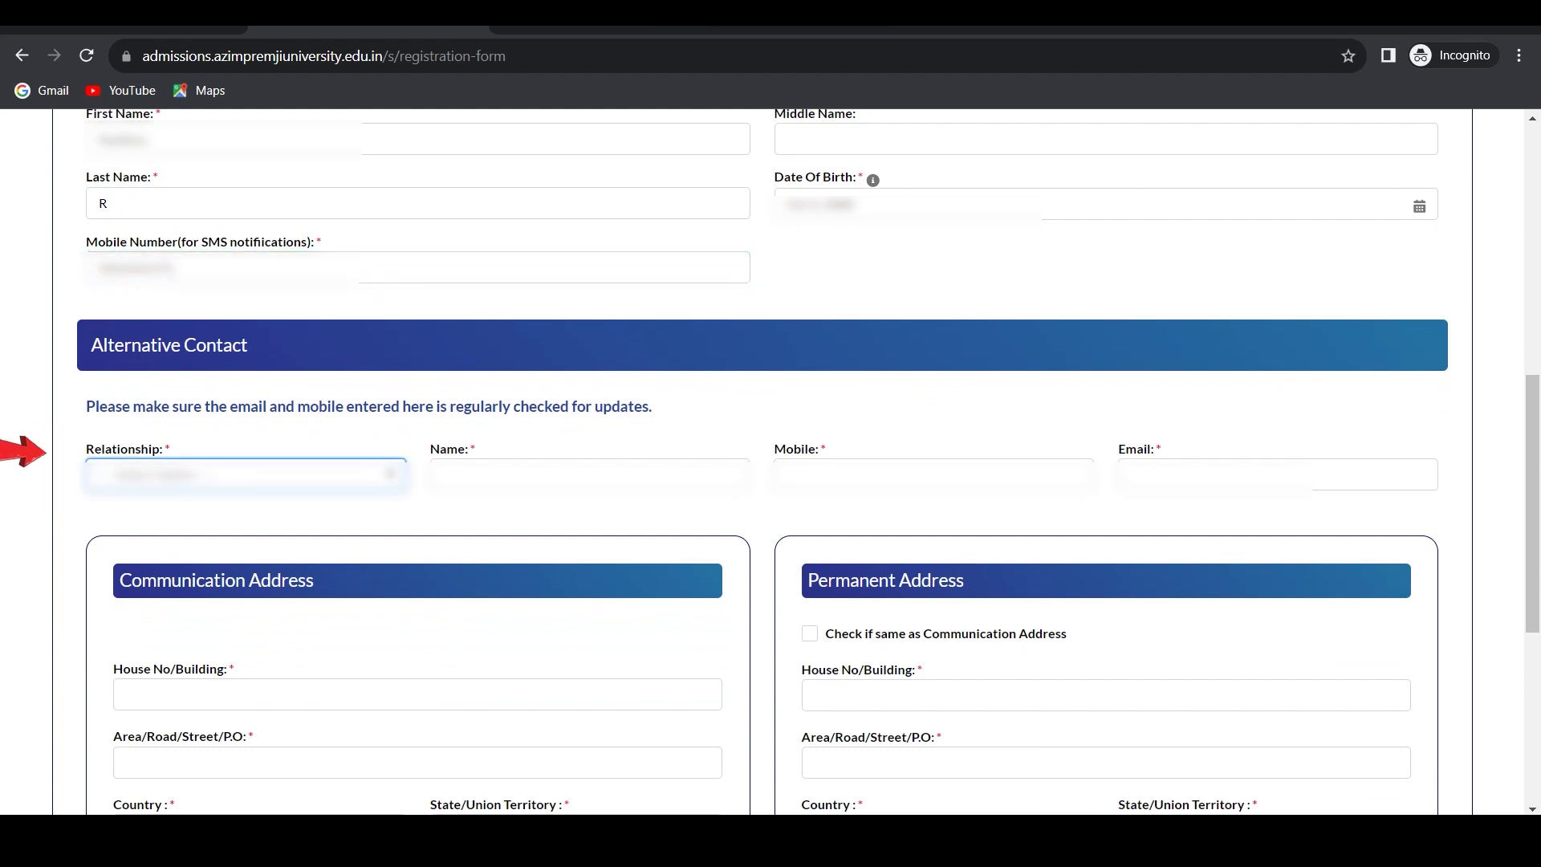
pyautogui.press('space')
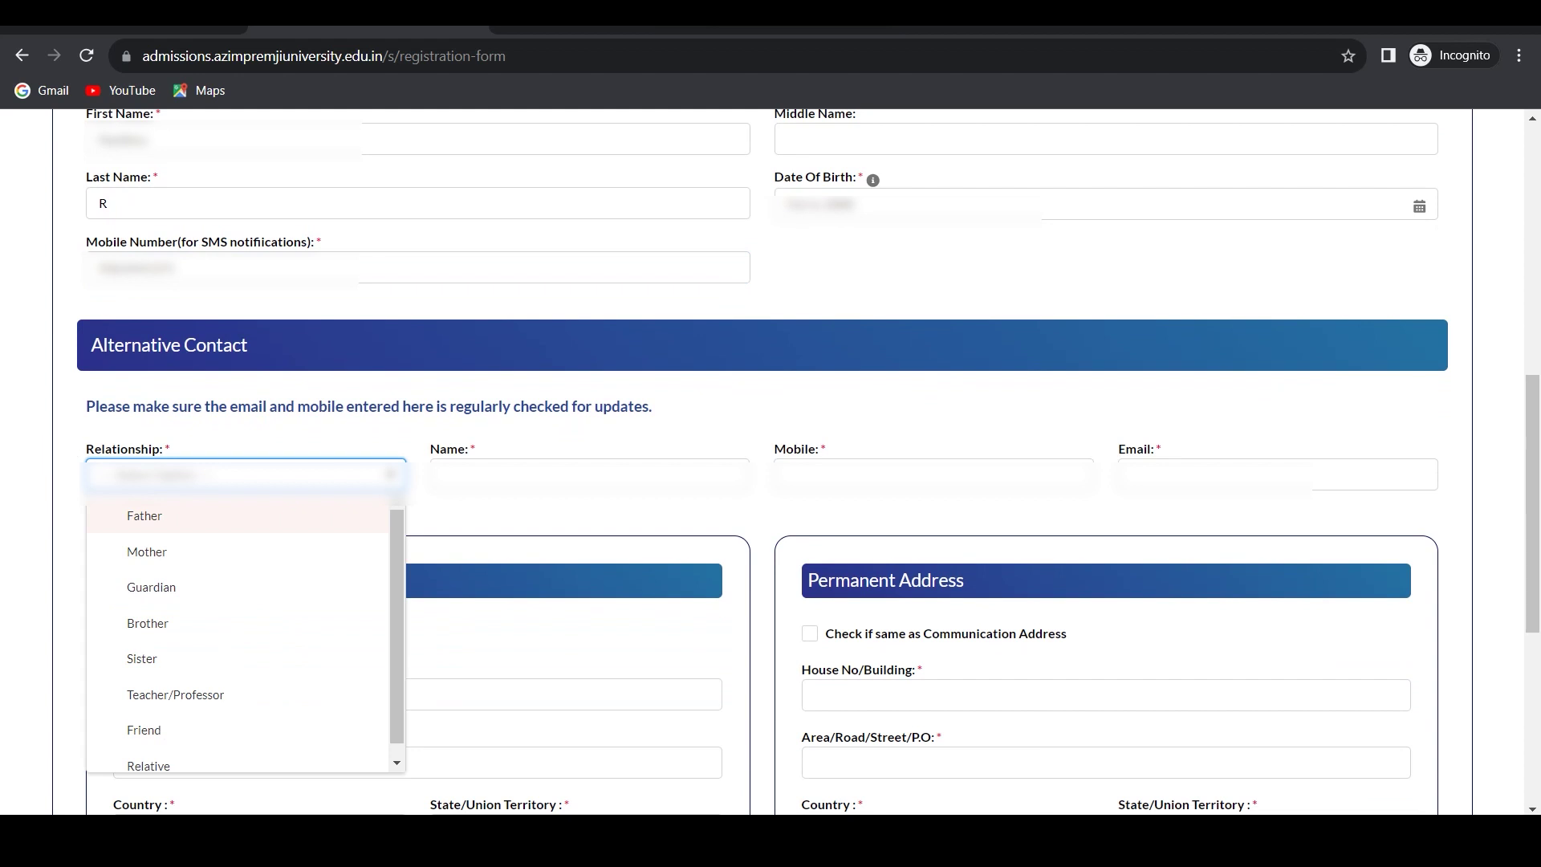
pyautogui.press('Down')
pyautogui.press('Return')
pyautogui.press('Tab')
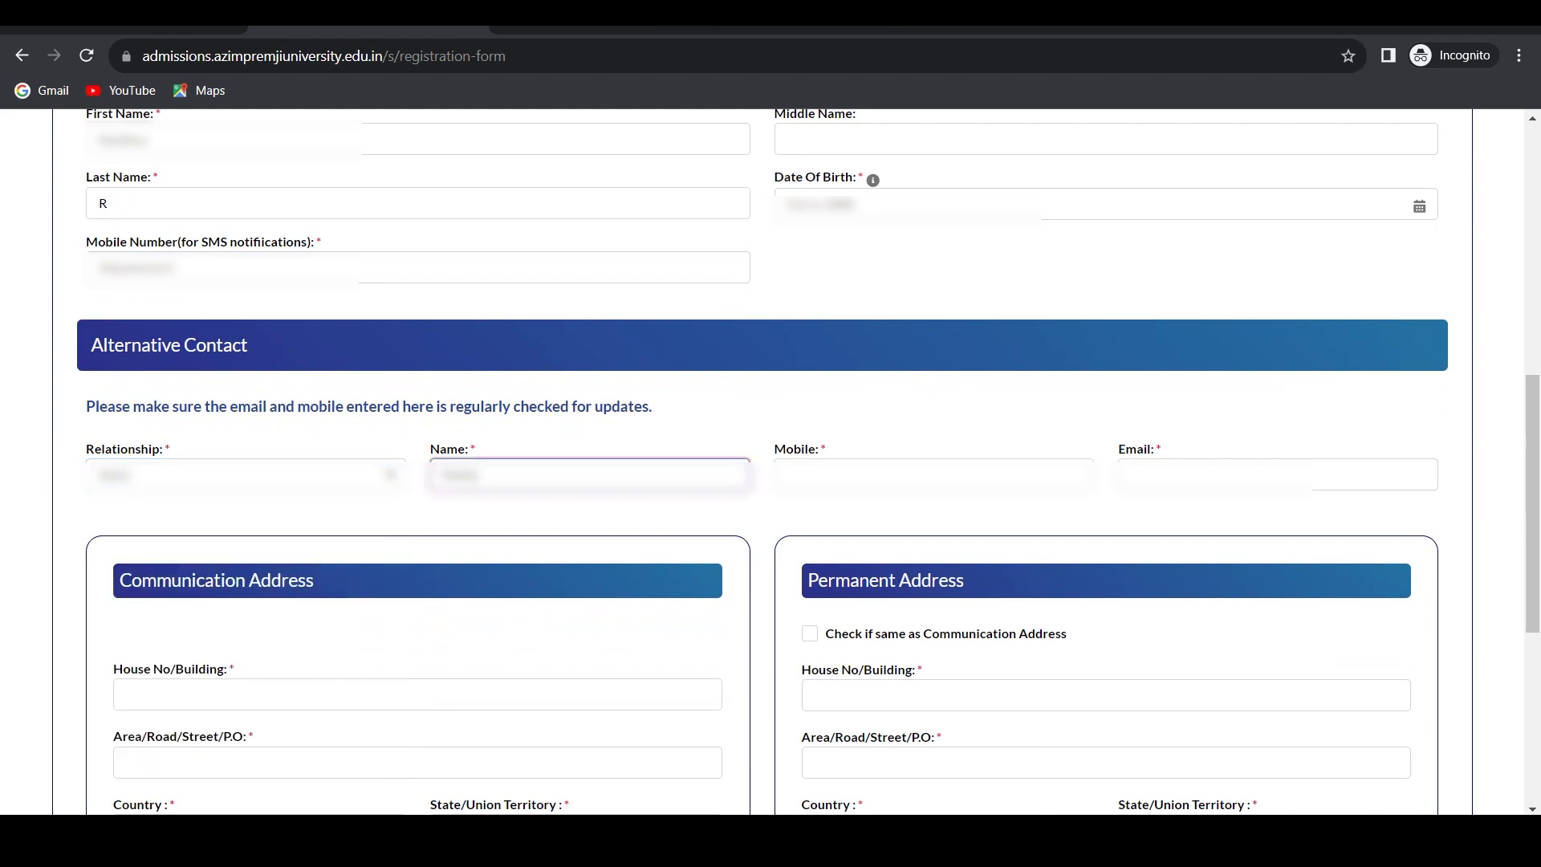
pyautogui.press('Tab')
pyautogui.write('9876543')
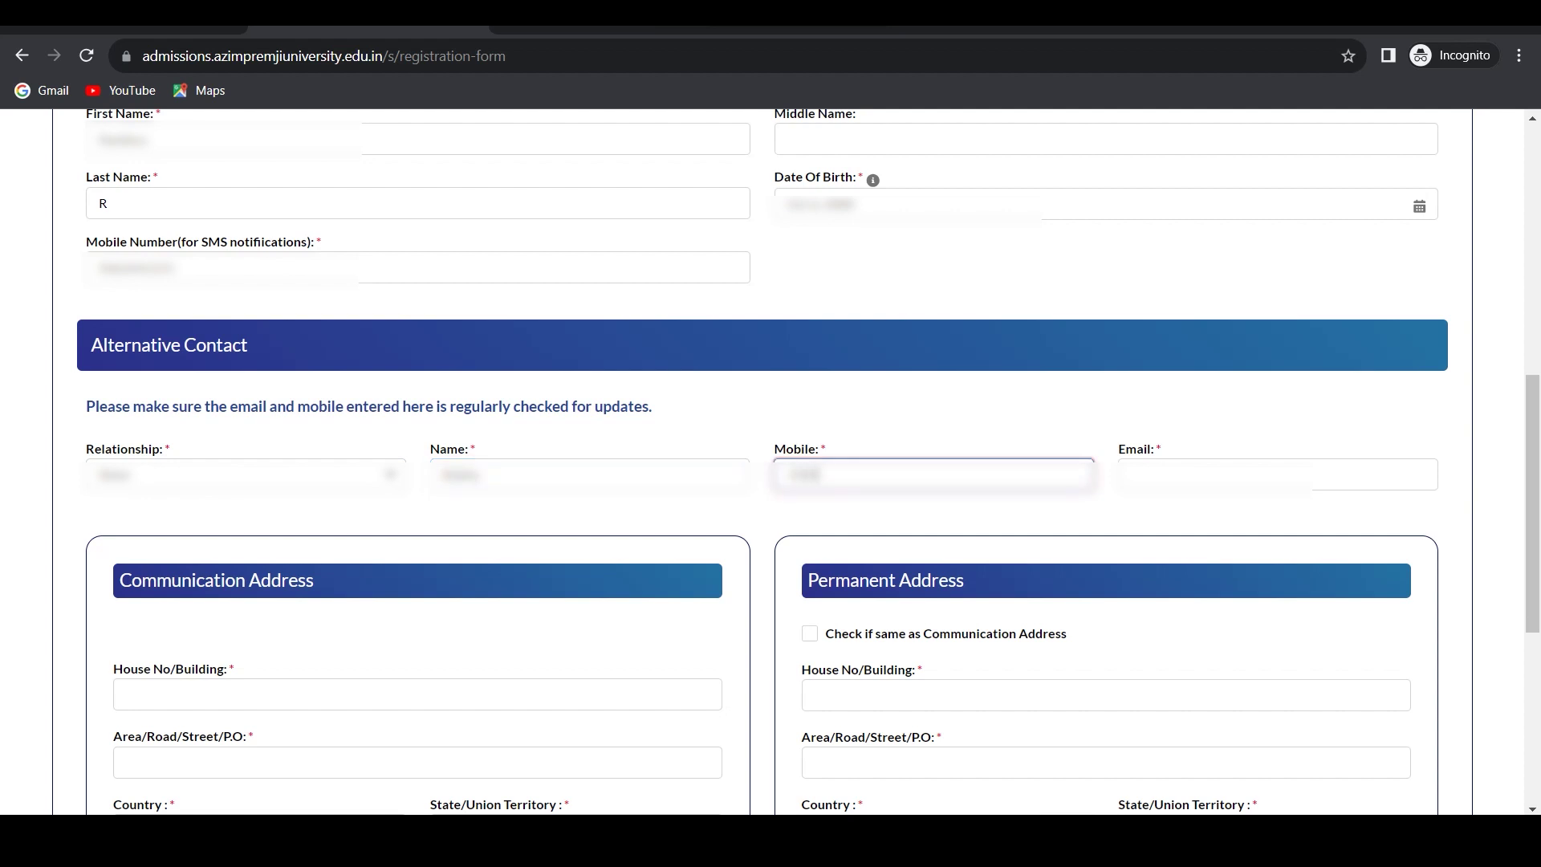
pyautogui.write('210')
pyautogui.press('Tab')
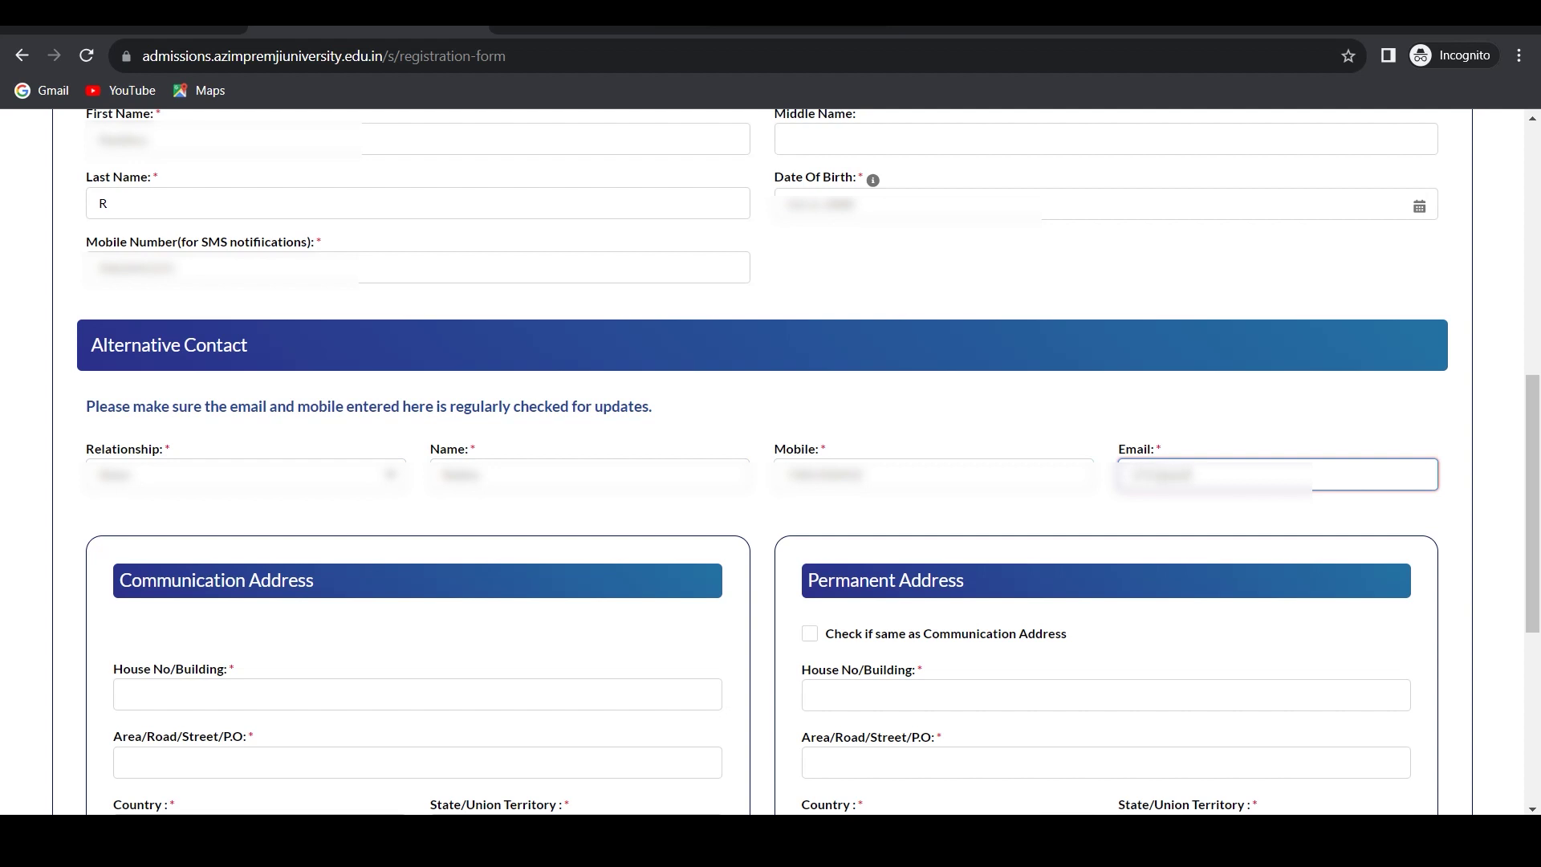
pyautogui.write('@gmail')
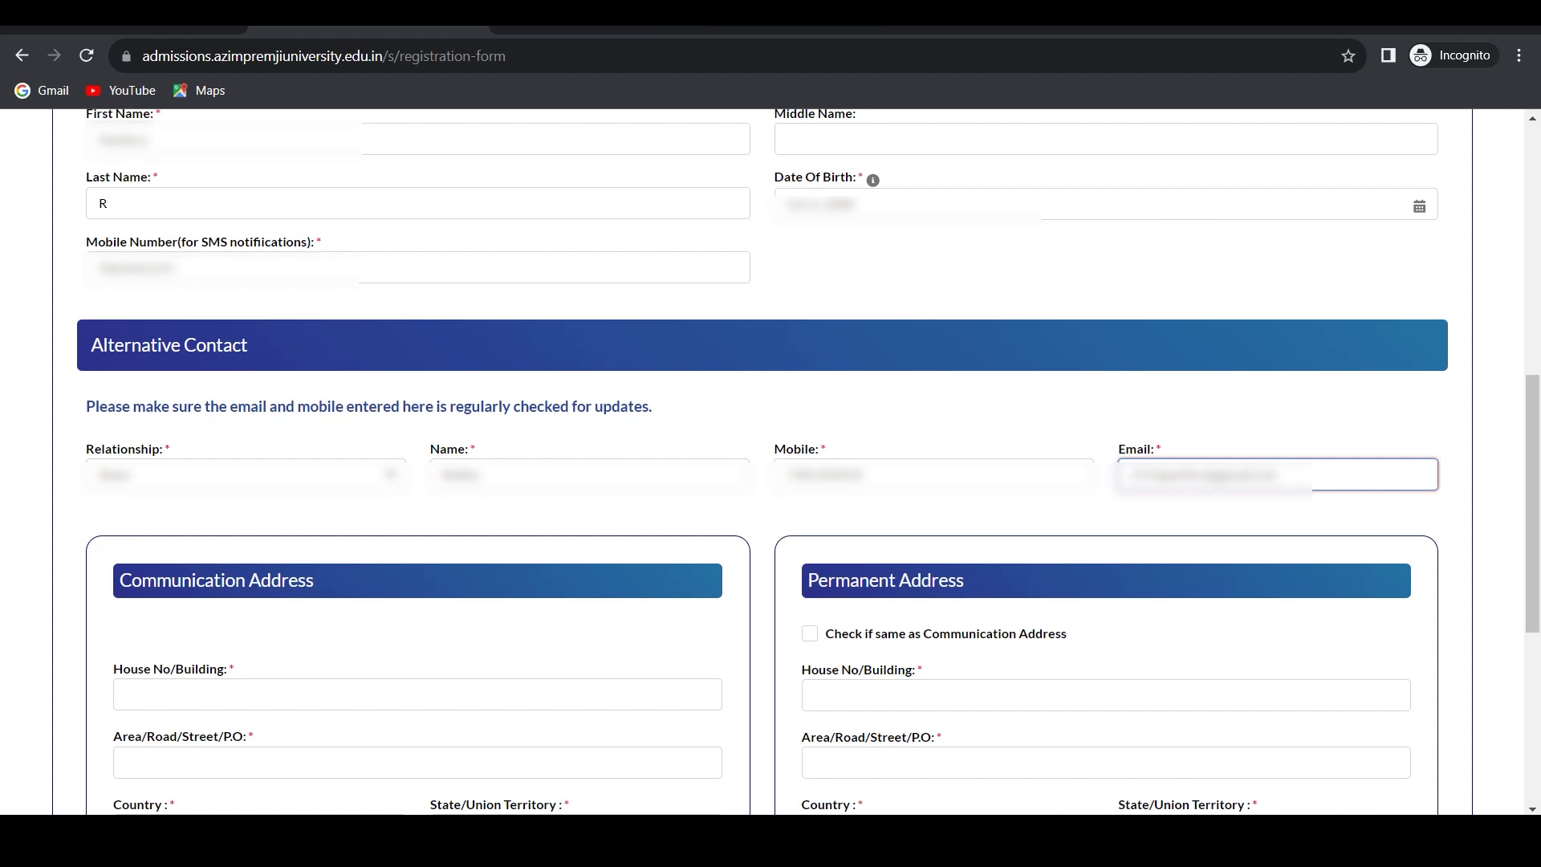
pyautogui.press('Tab')
# - Enter the communication address house number and street, with Tamil Nadu as state
pyautogui.press('Tab')
pyautogui.write('2nd St')
pyautogui.press('Tab')
pyautogui.write('tamil')
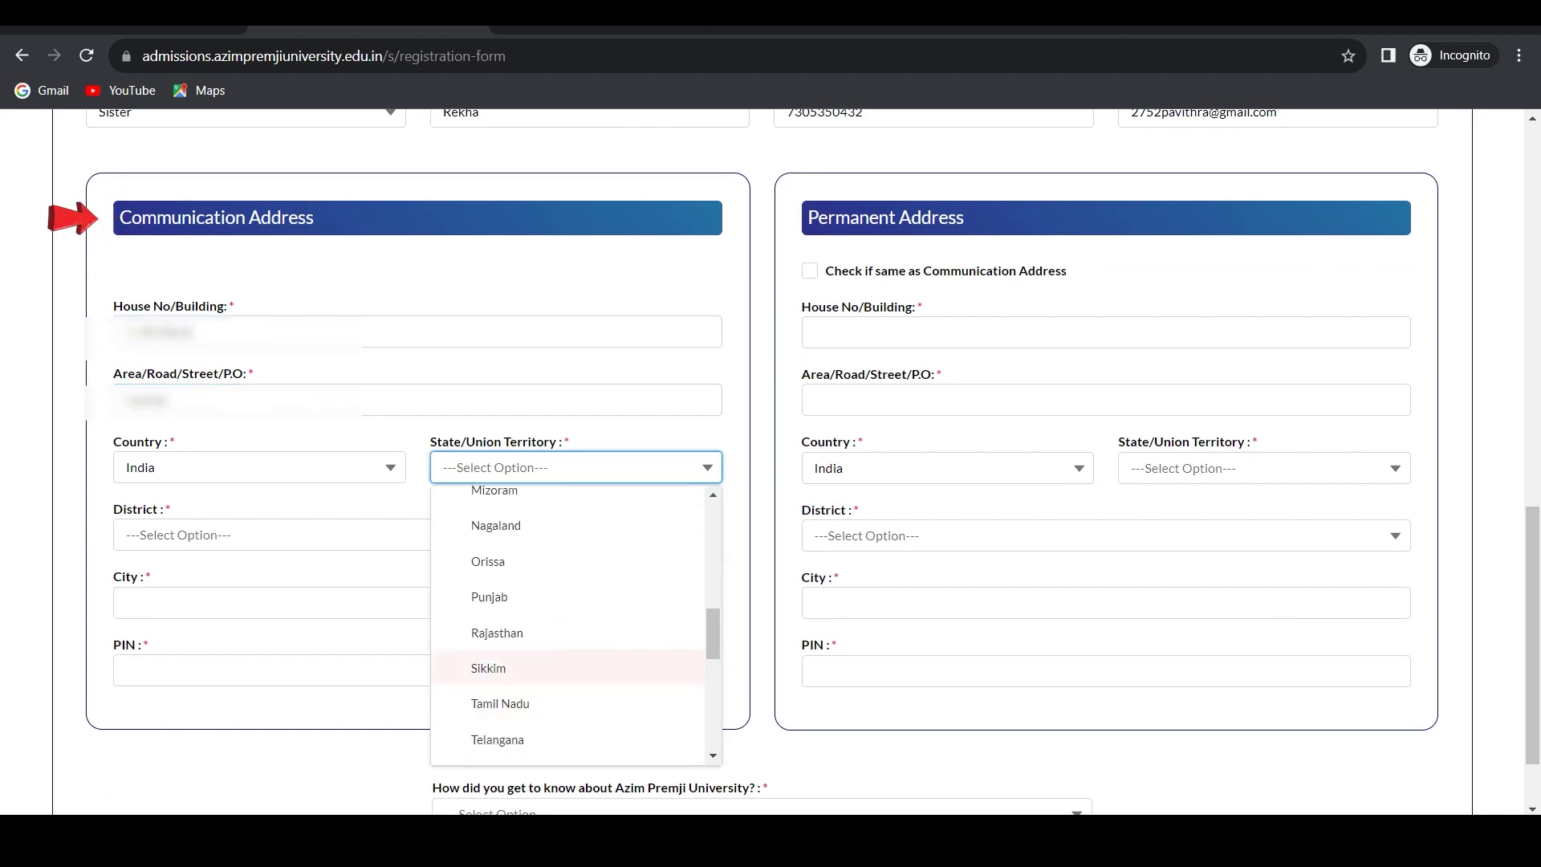
# - Set Chennai as district and city, add the PIN, and copy it to the permanent address
pyautogui.press('Tab')
pyautogui.write('chennai')
pyautogui.press('Tab')
pyautogui.write('Chennai')
pyautogui.press('Tab')
pyautogui.write('600017')
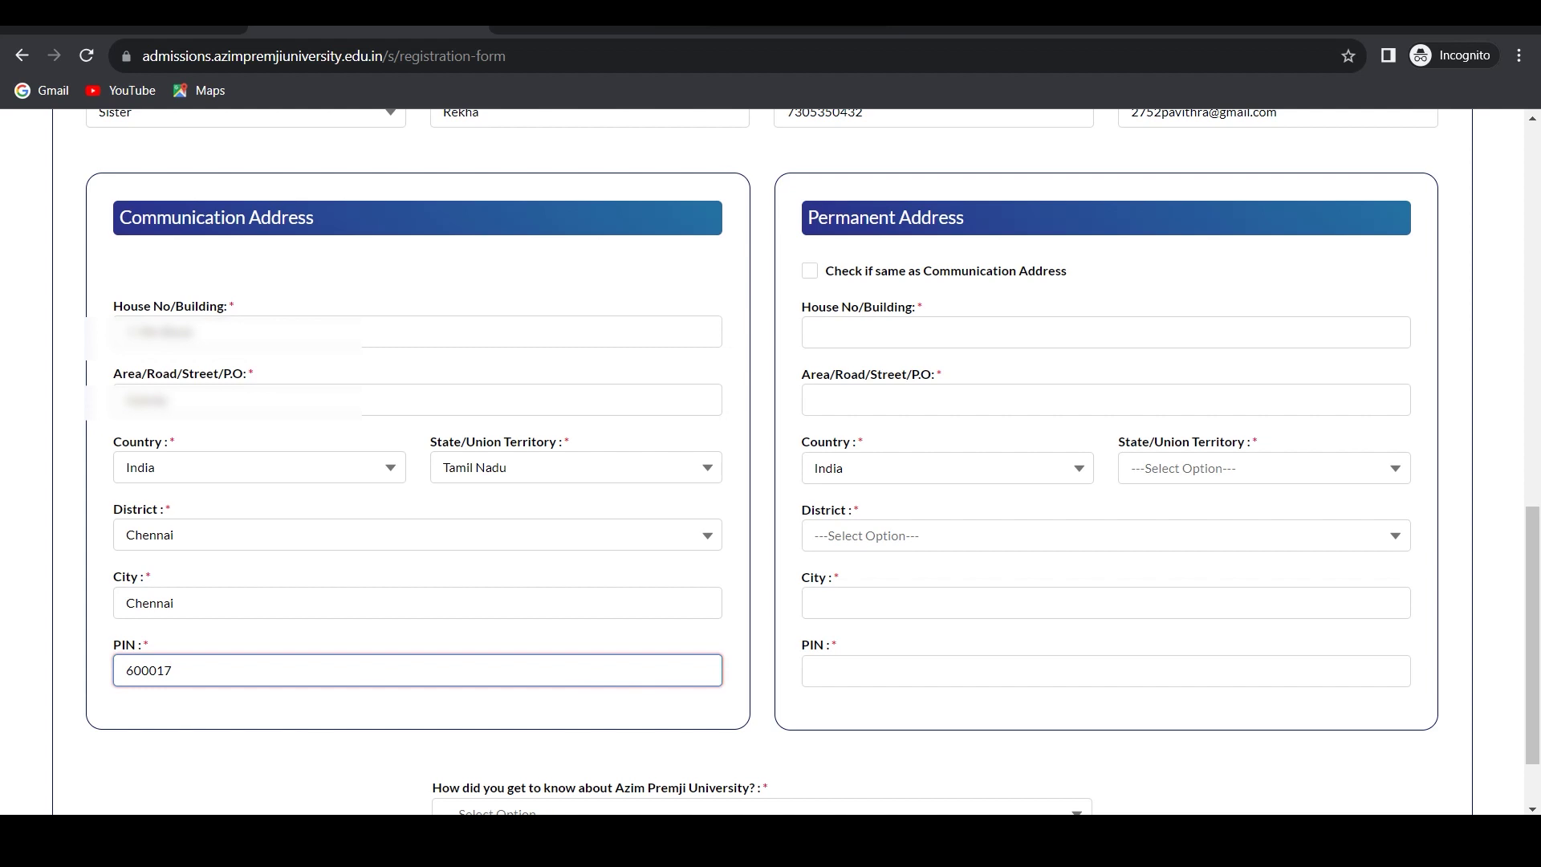
pyautogui.click(809, 271)
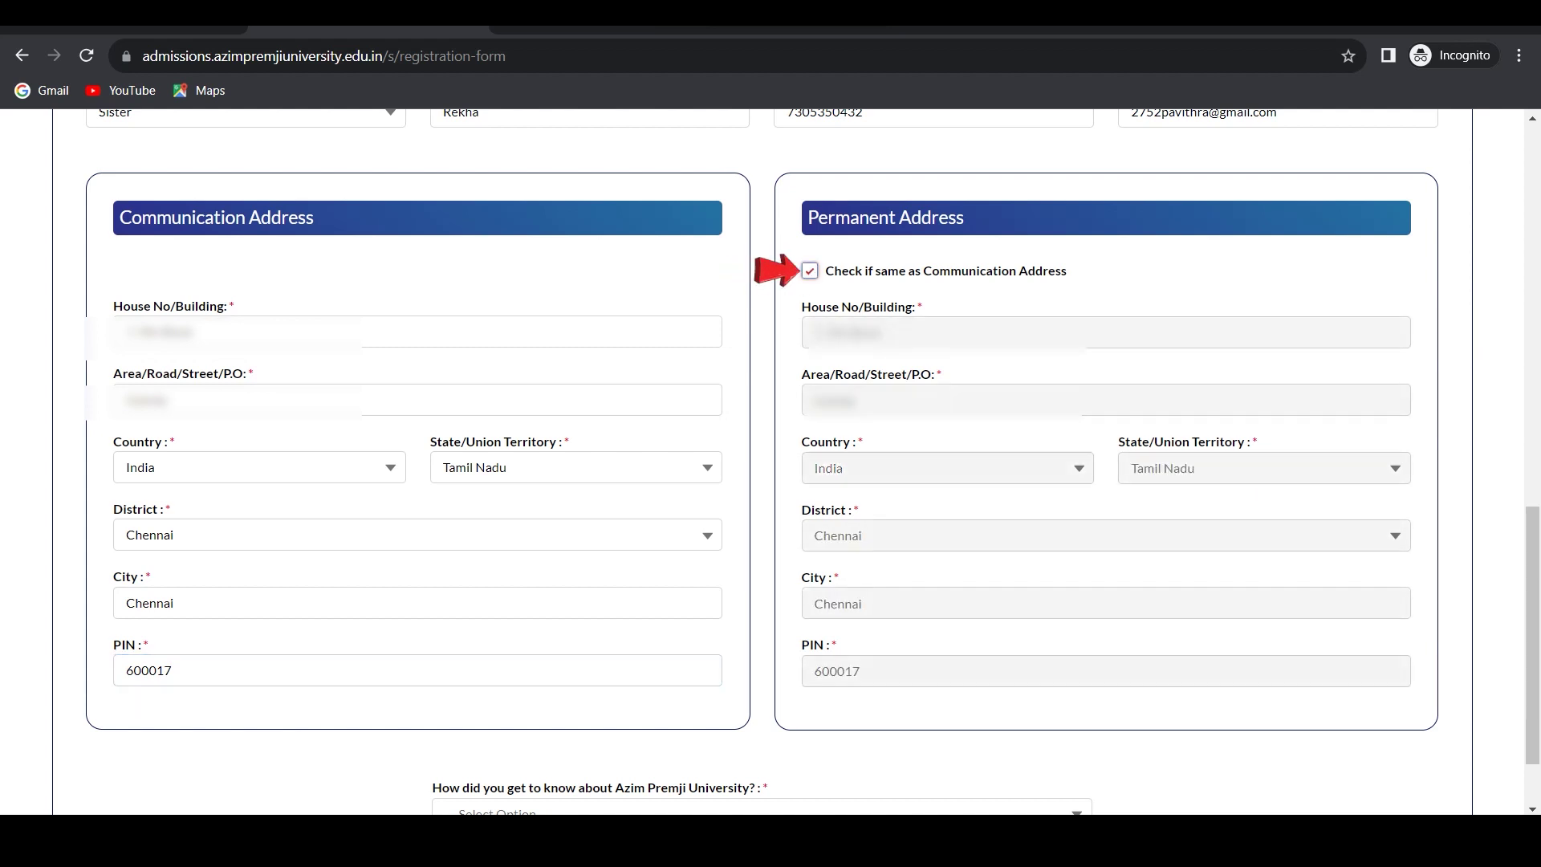
pyautogui.scroll(-1, 770, 462)
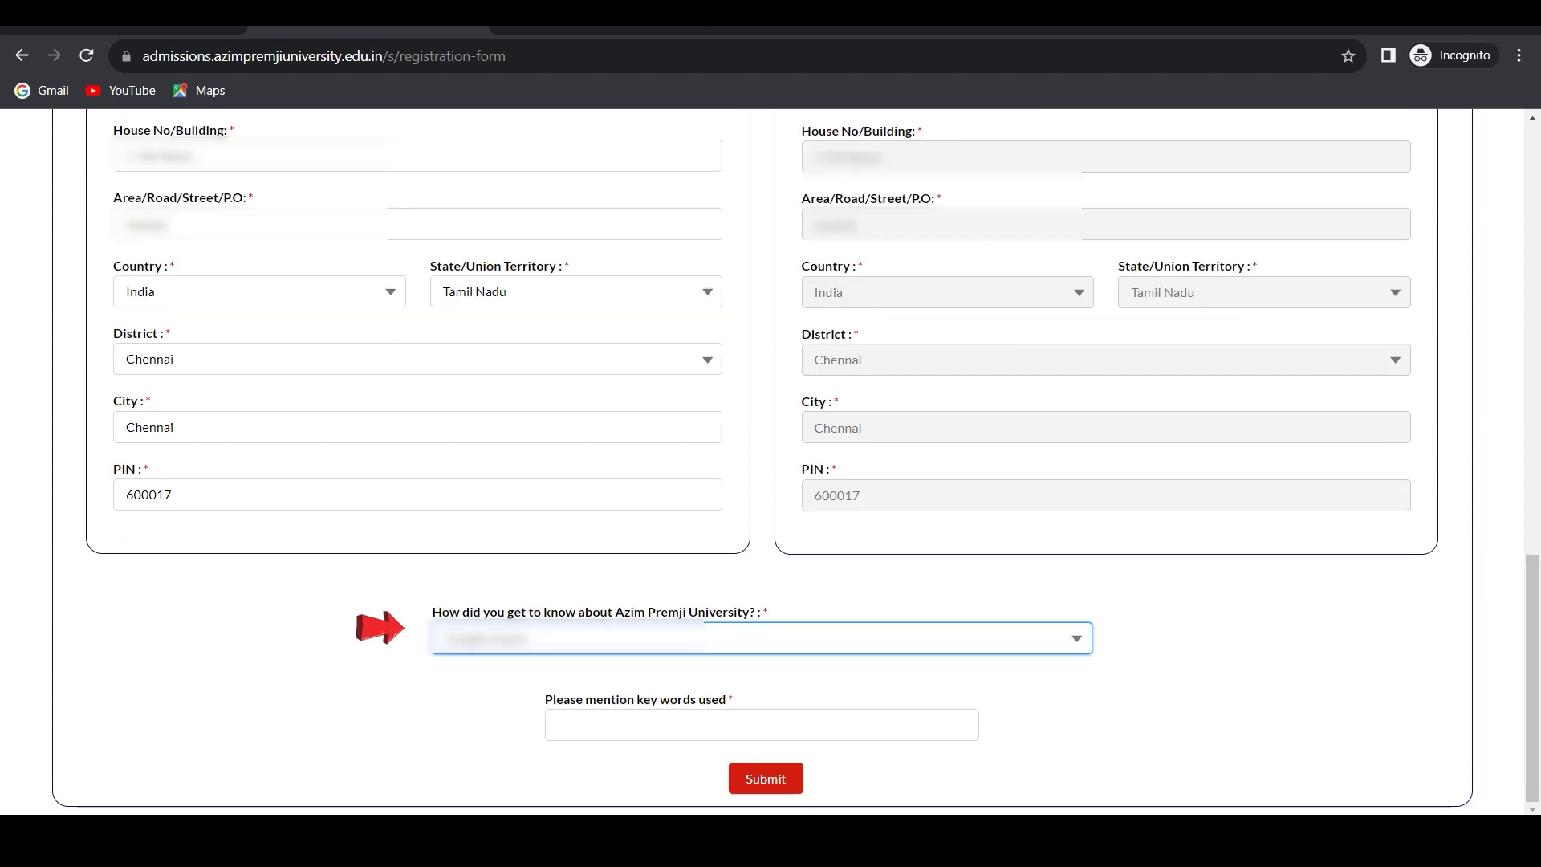
# - Change the 'How did you get to know' answer to a different referral source
pyautogui.click(762, 638)
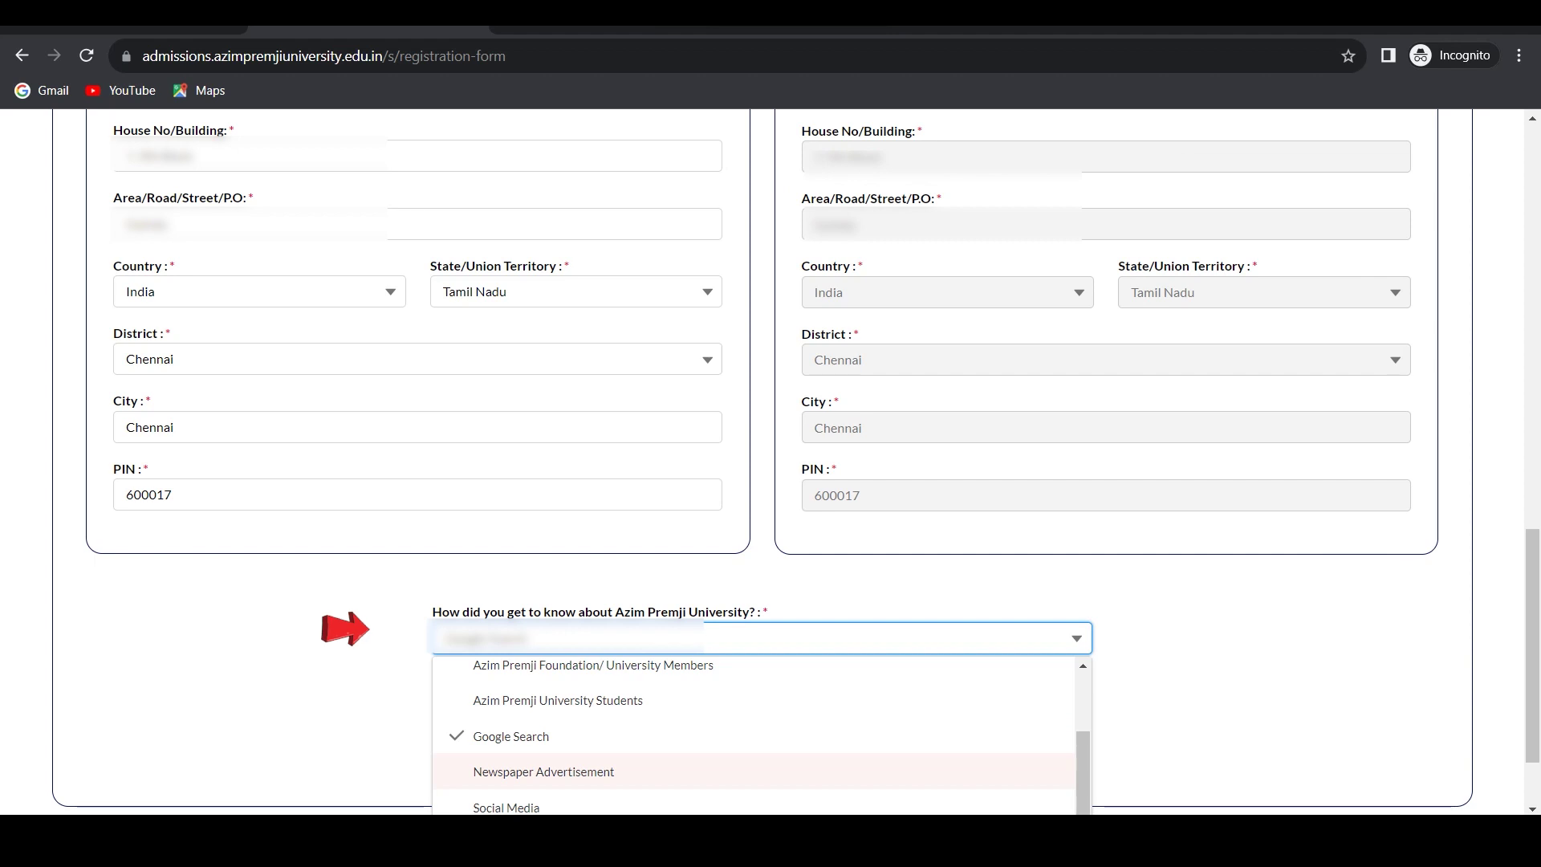
pyautogui.click(506, 807)
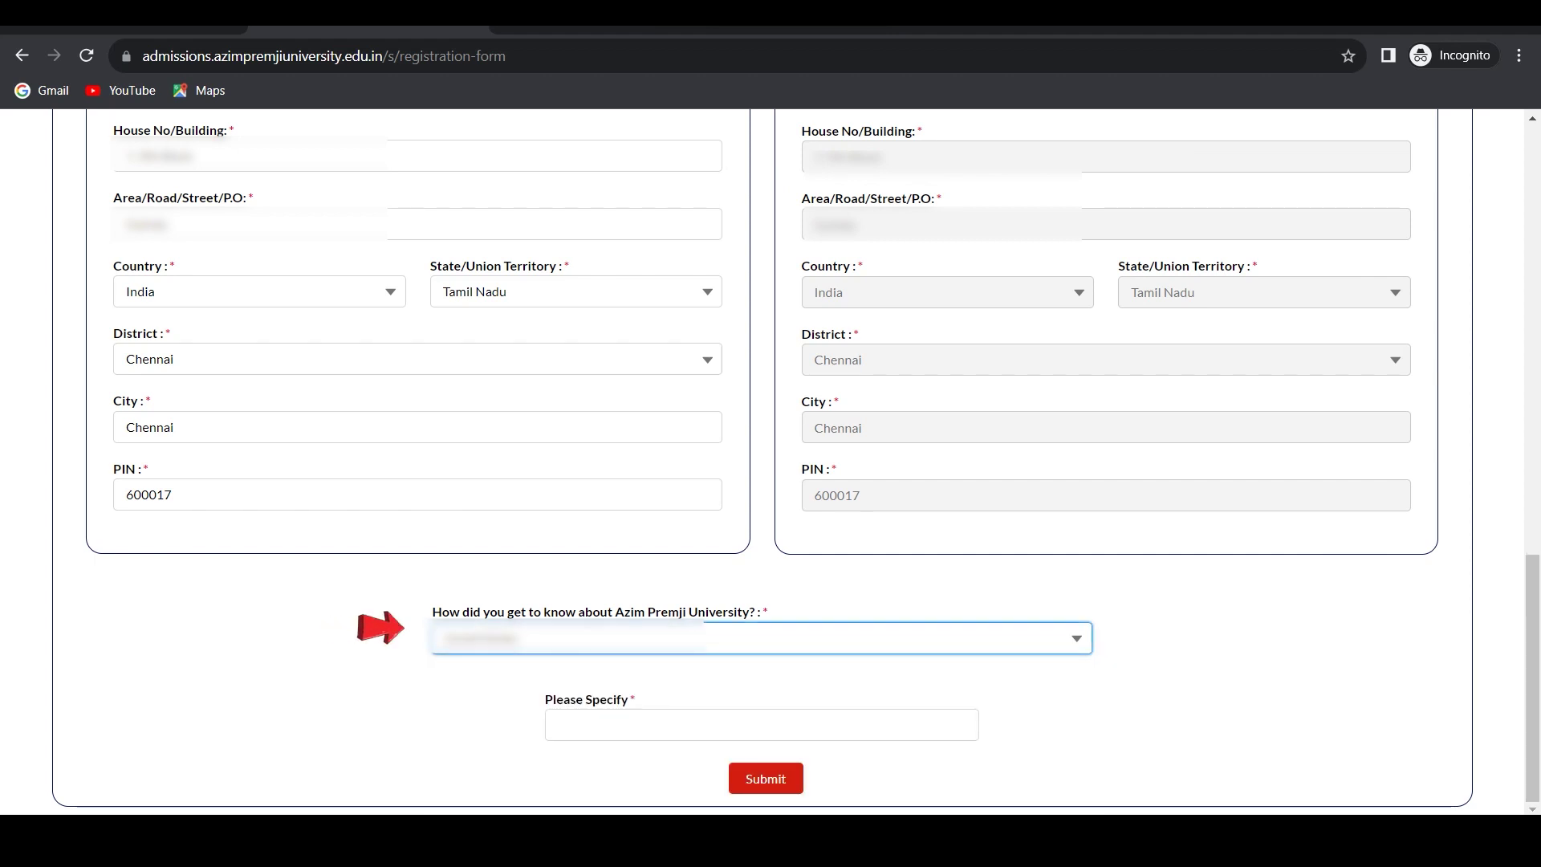
pyautogui.click(762, 638)
pyautogui.scroll(3, 754, 750)
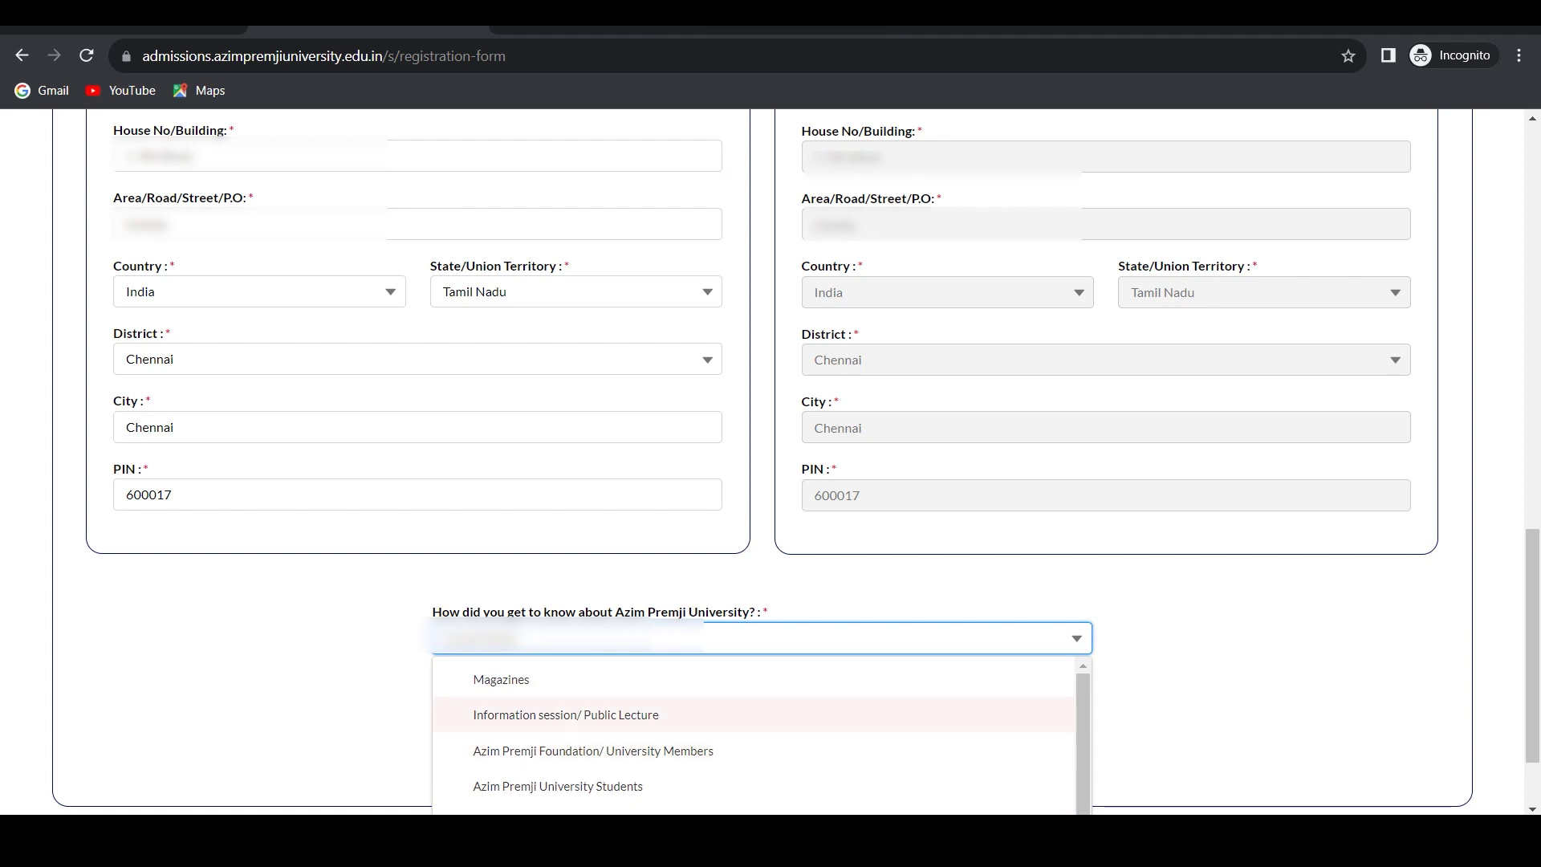
pyautogui.click(612, 717)
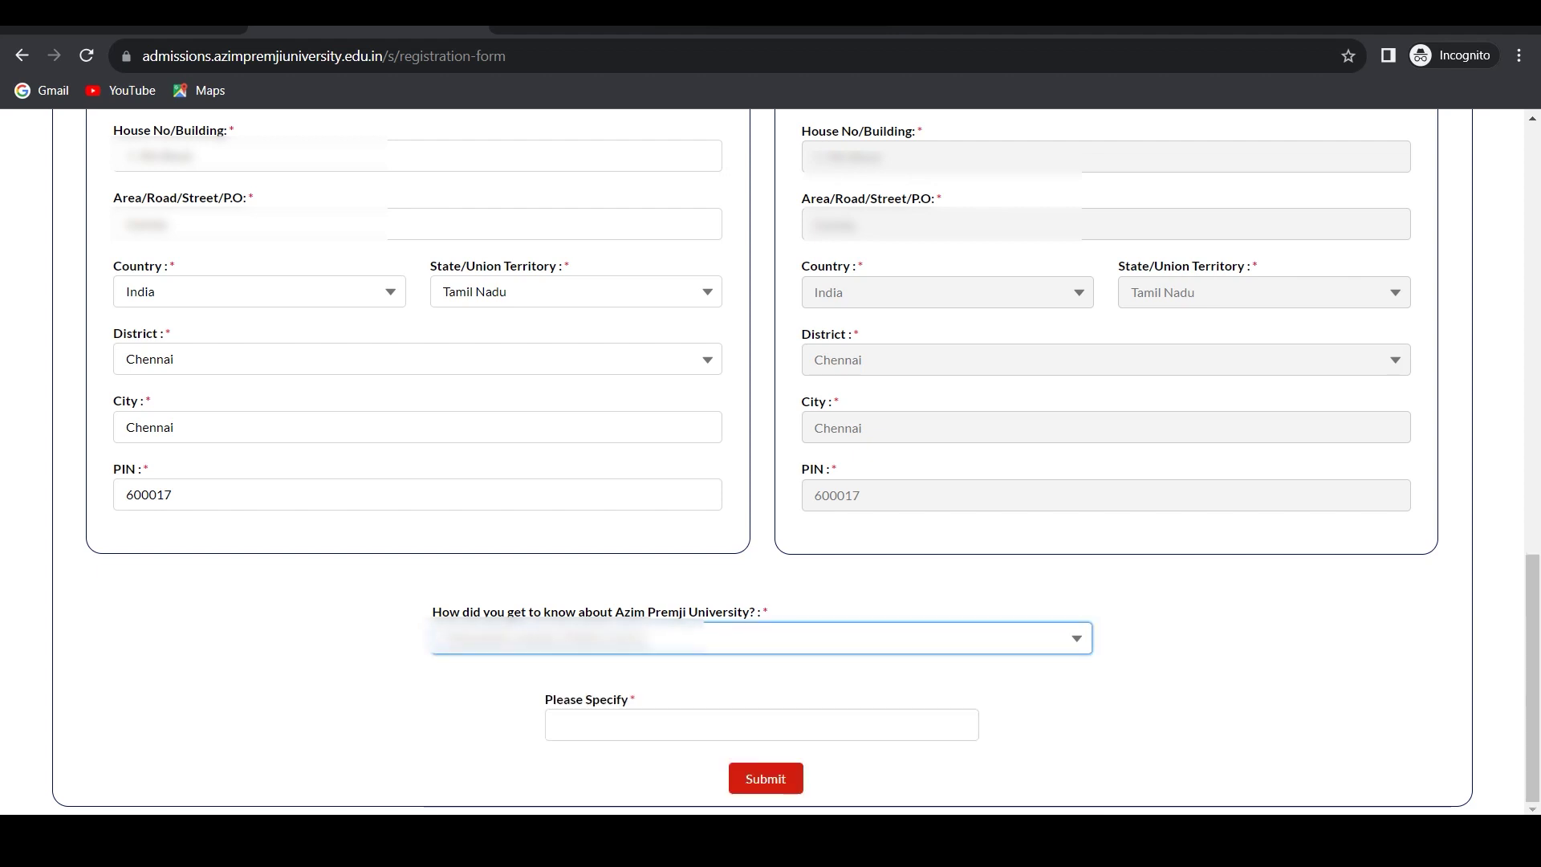
pyautogui.press('Up')
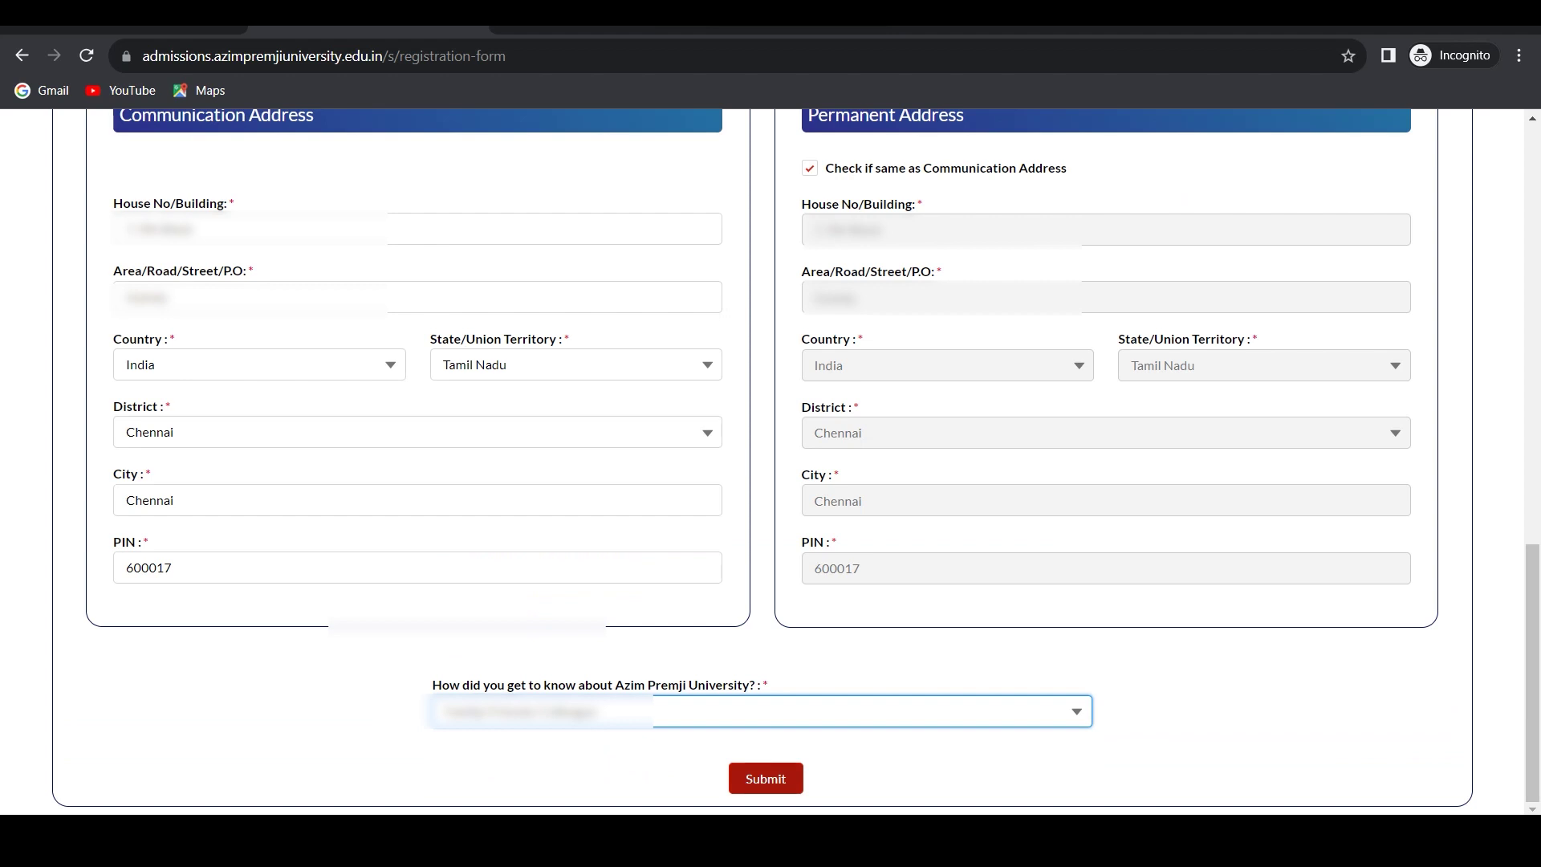
pyautogui.press('Down')
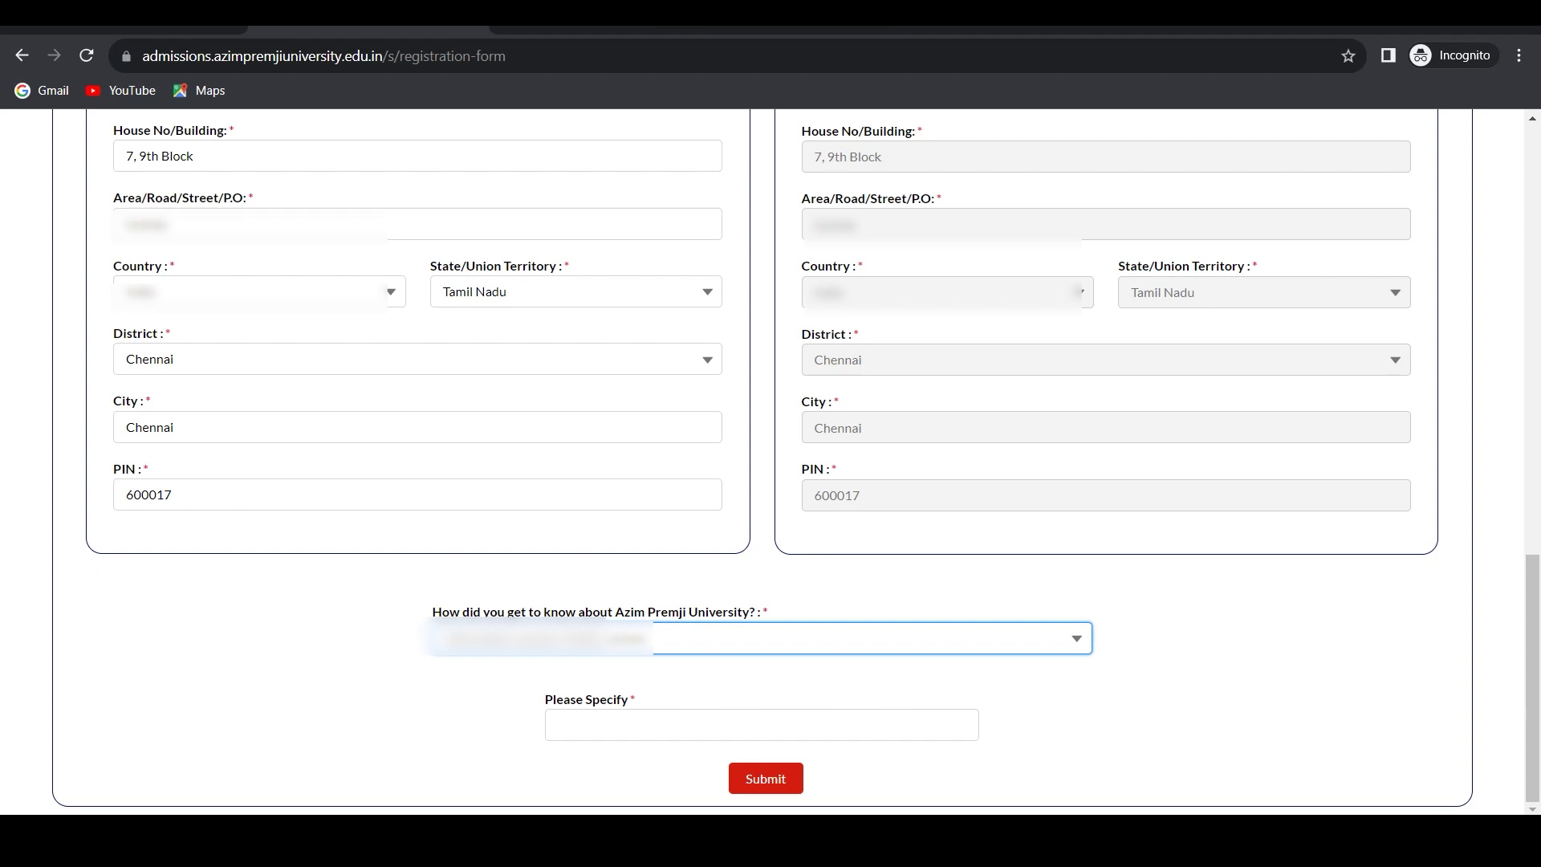
pyautogui.press('Down')
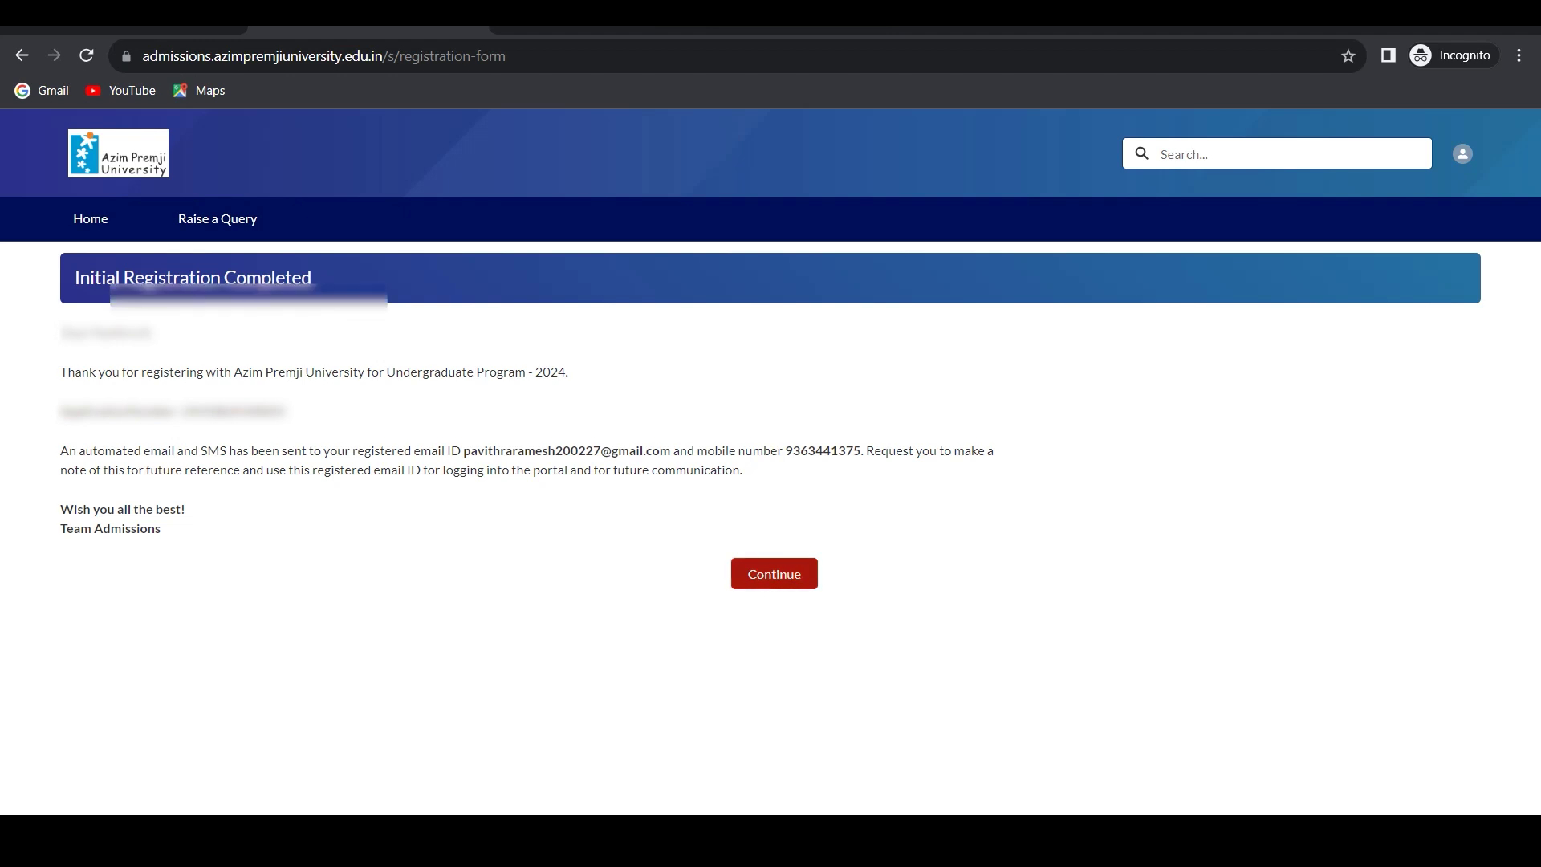
# - Continue from the Initial Registration Completed page into the Undergraduate Application Details form
pyautogui.click(794, 575)
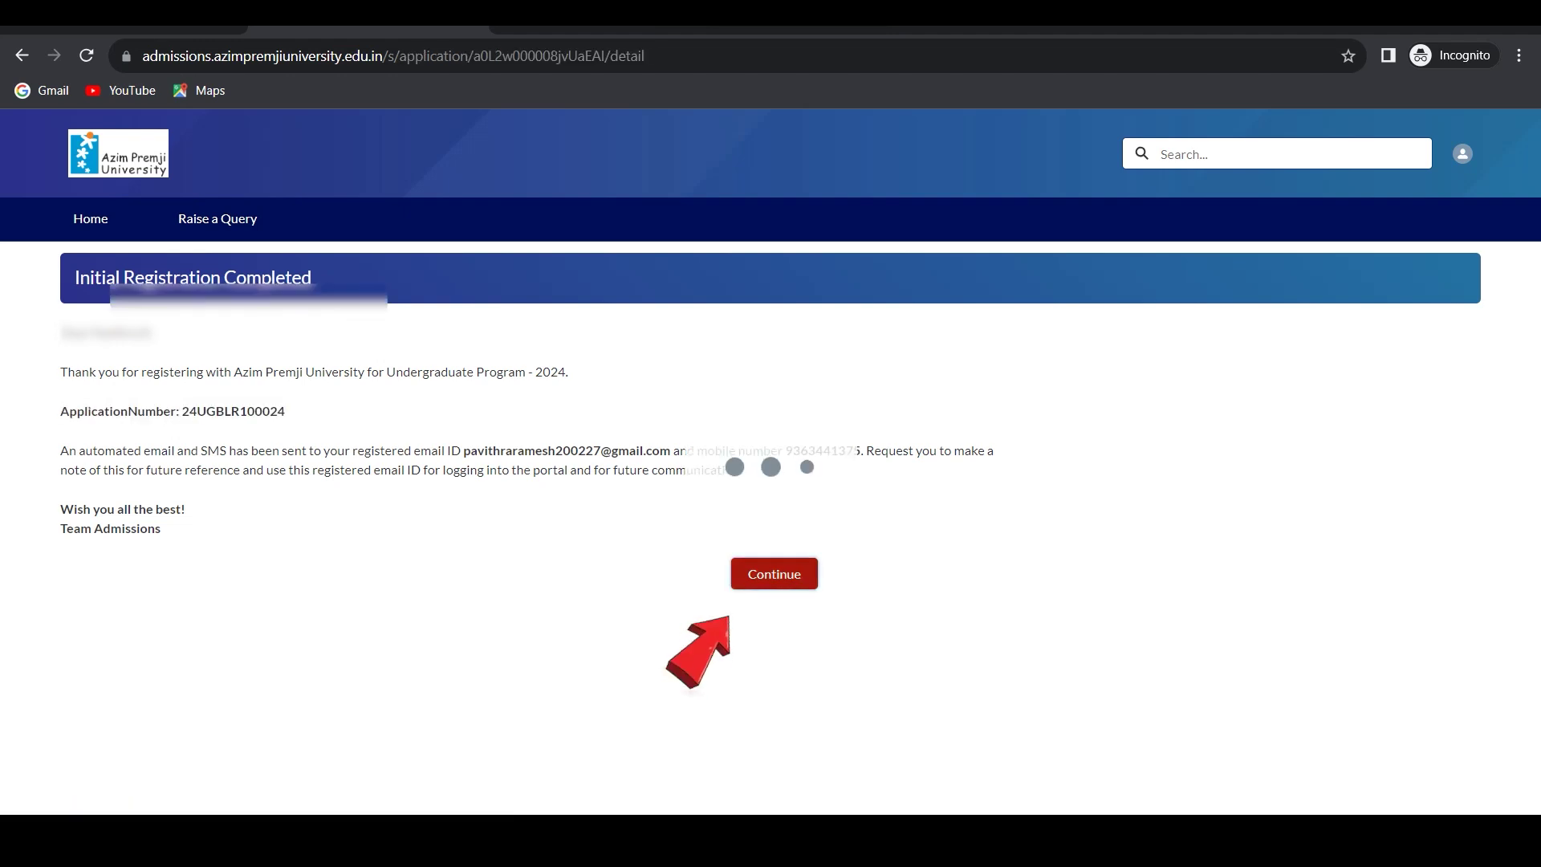
pyautogui.click(773, 574)
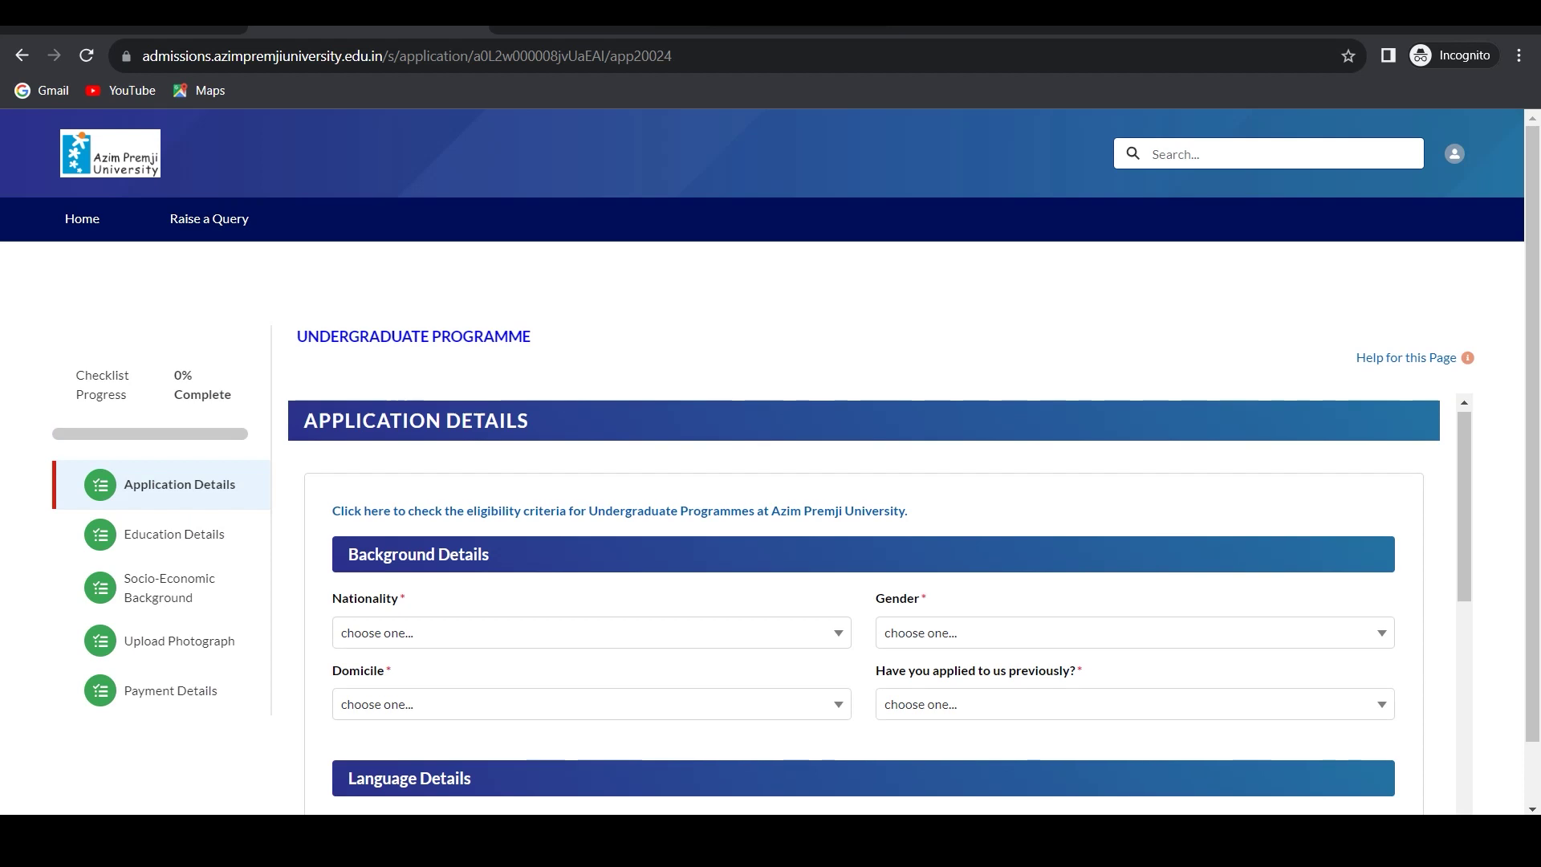
pyautogui.scroll(-3, 879, 600)
pyautogui.scroll(1, 850, 605)
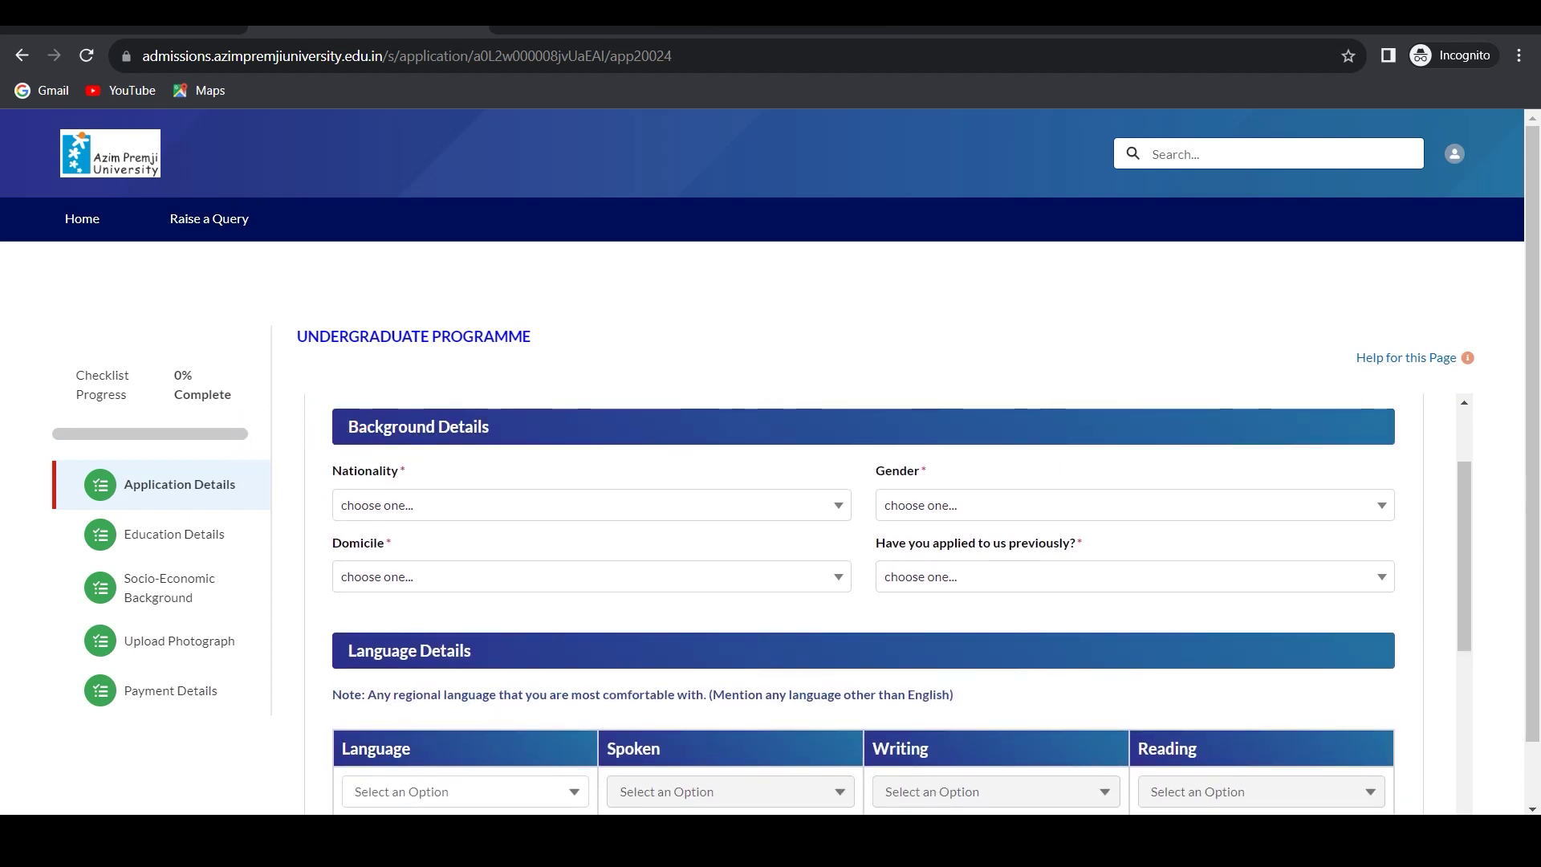
# - Set Nationality to Indian and Gender to Female
pyautogui.click(592, 505)
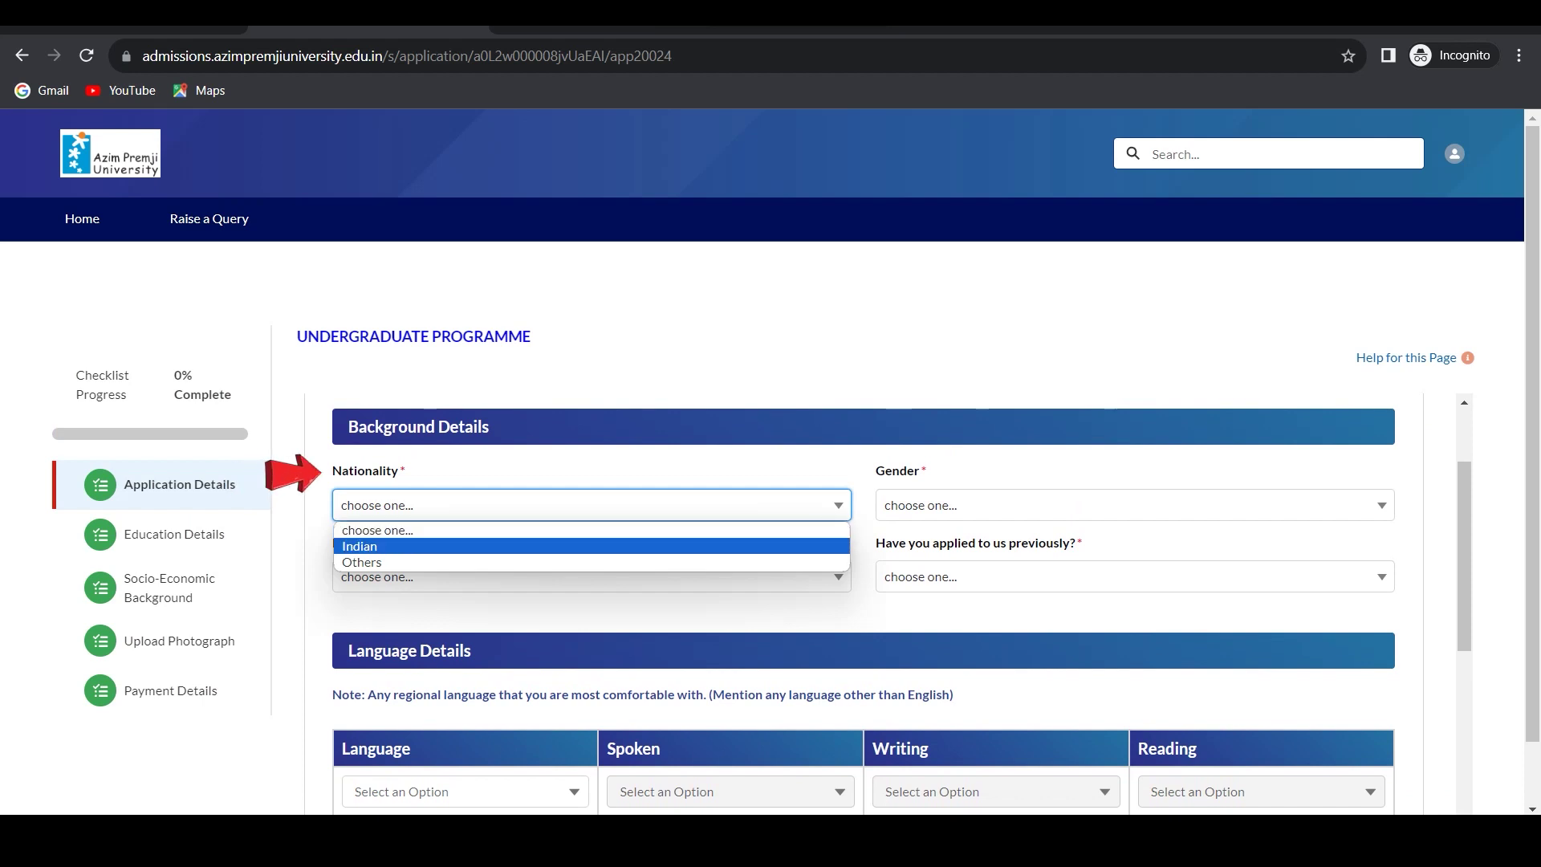
pyautogui.press('Return')
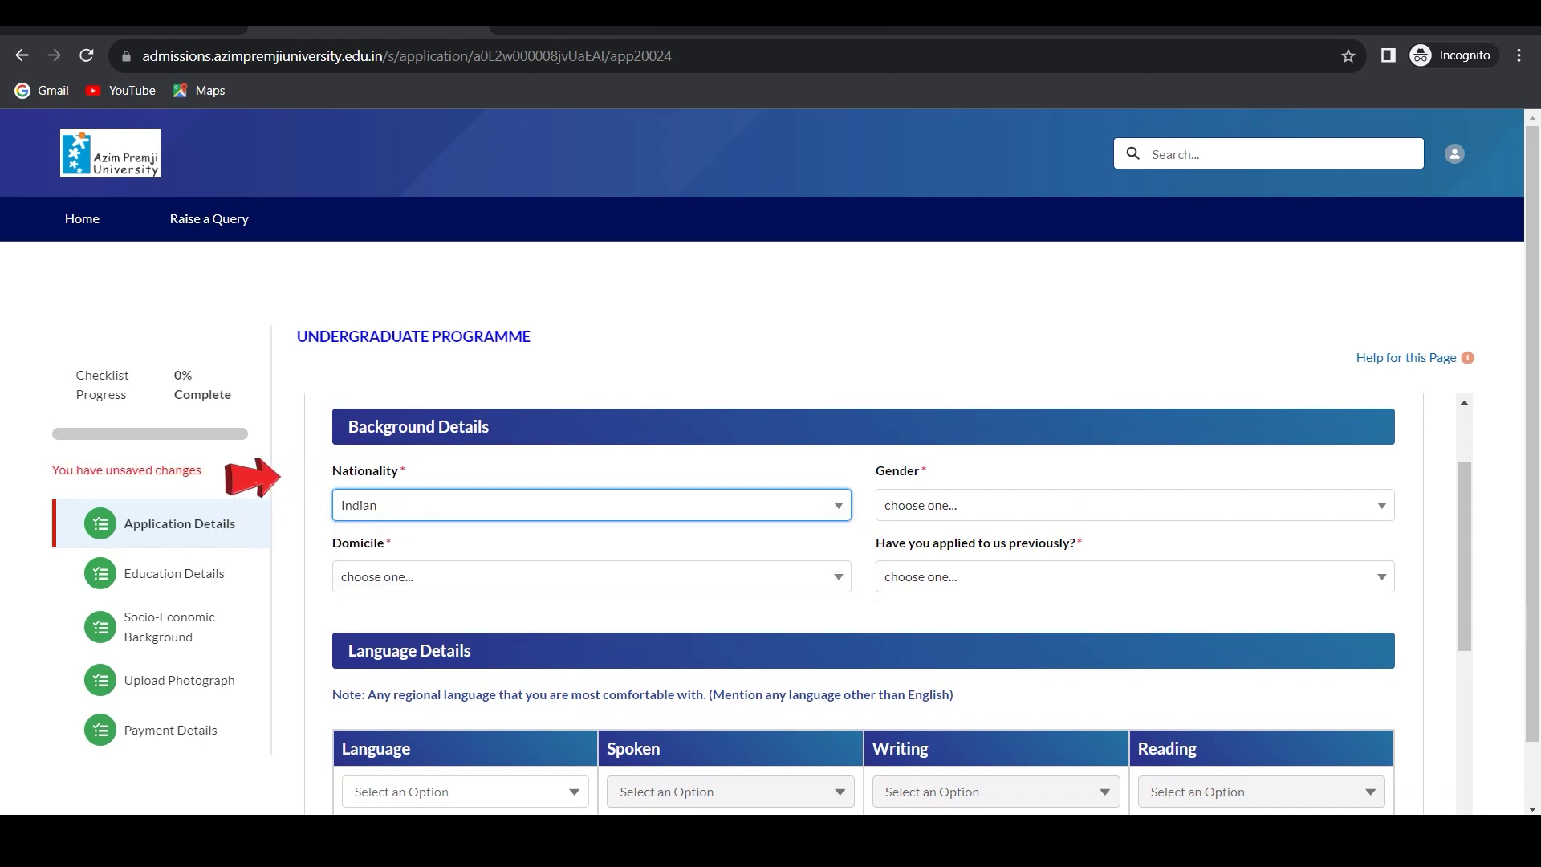
pyautogui.click(1134, 505)
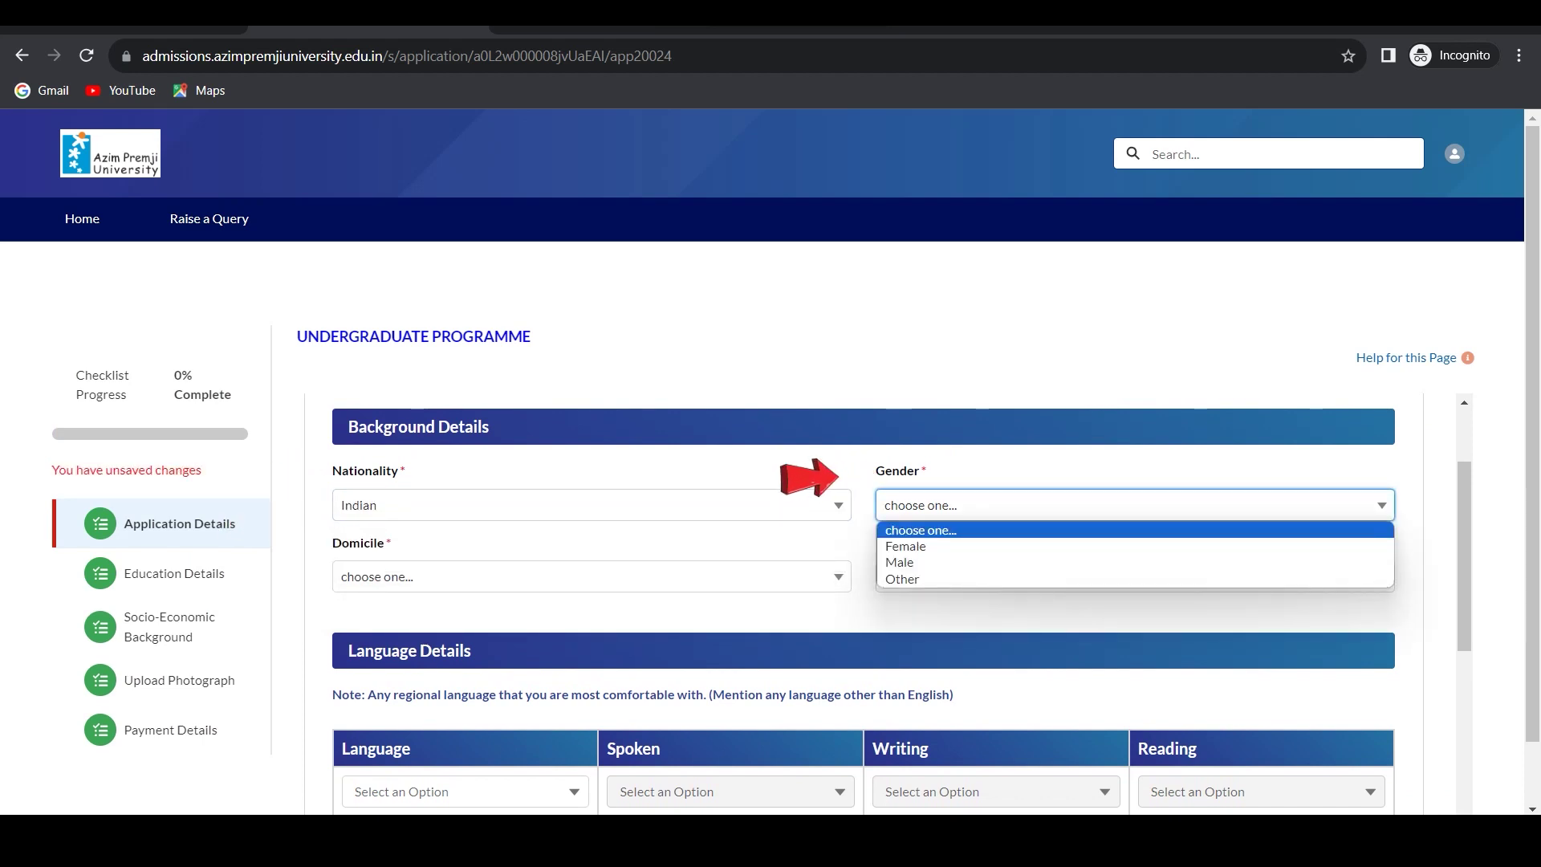
pyautogui.press('Down')
pyautogui.press('Down')
pyautogui.press('Up')
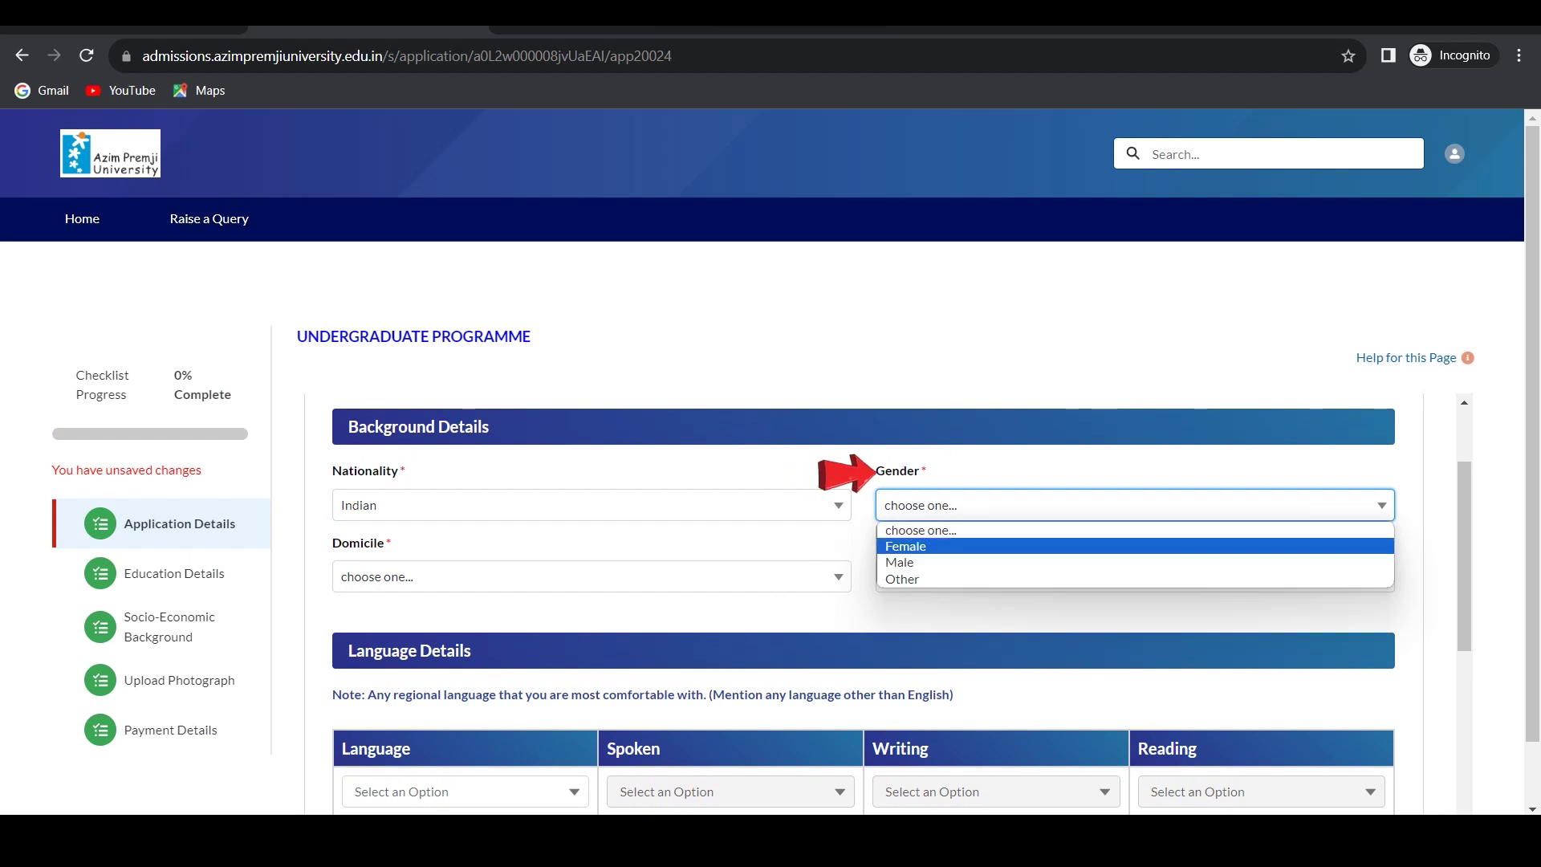
pyautogui.press('Return')
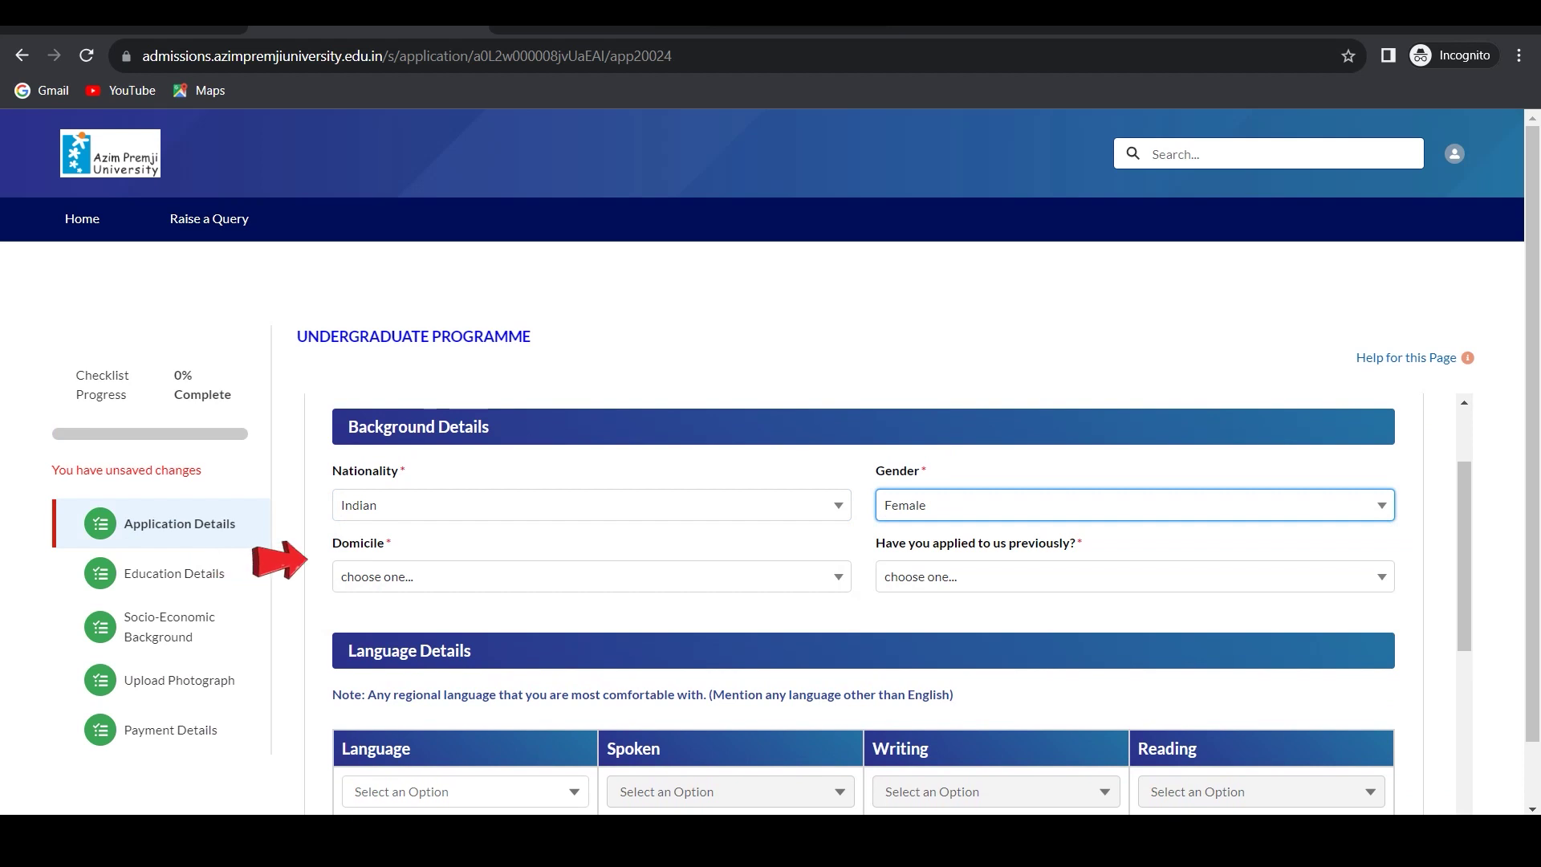
# - Set Domicile to Others and answer No to having applied previously
pyautogui.click(345, 577)
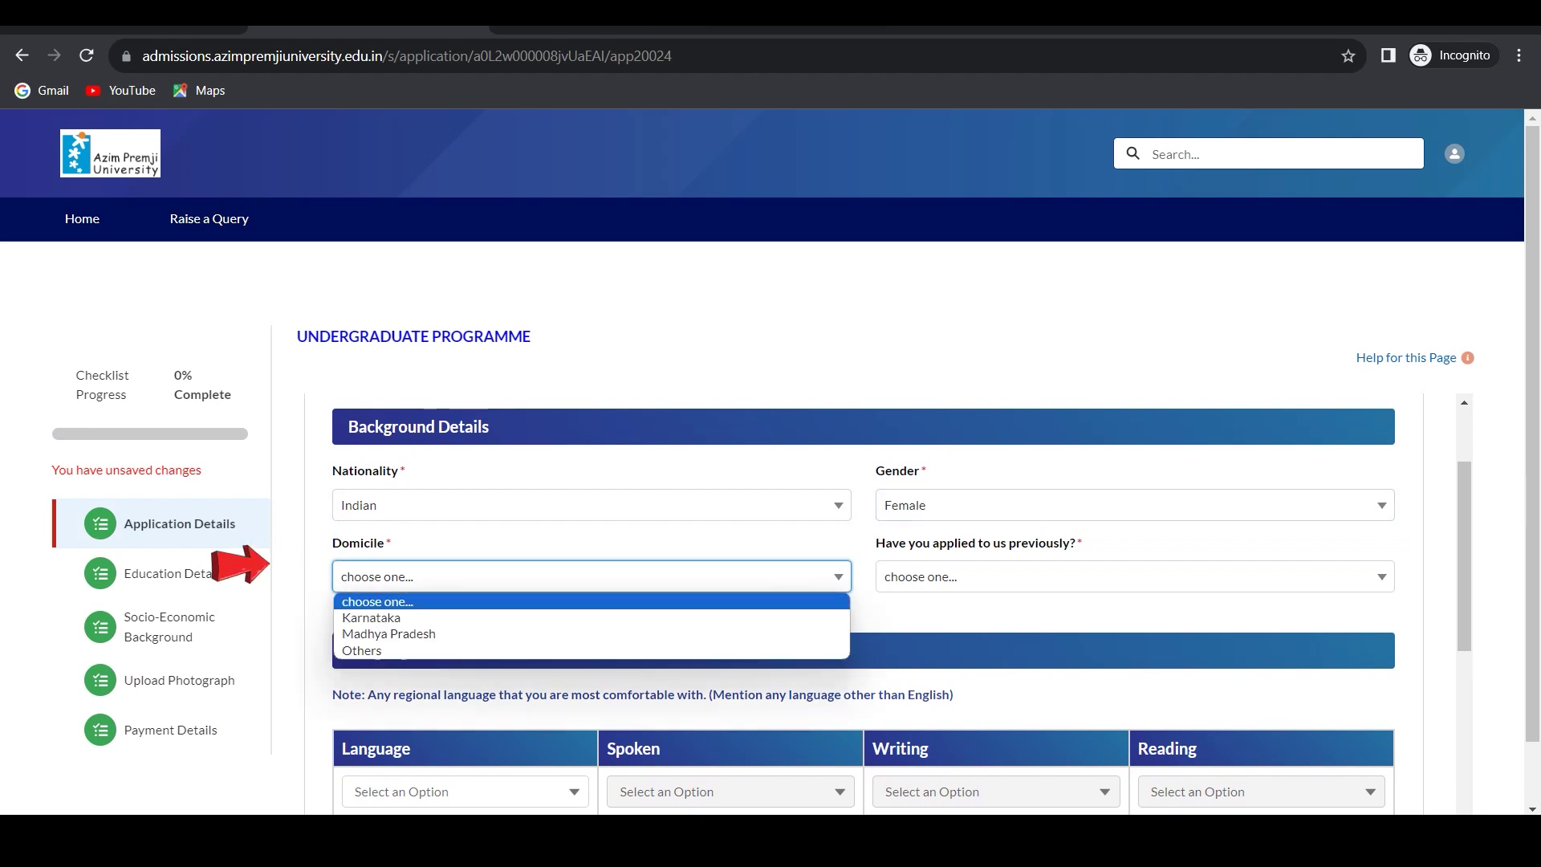
pyautogui.press('Down')
pyautogui.press('Down')
pyautogui.press('Down')
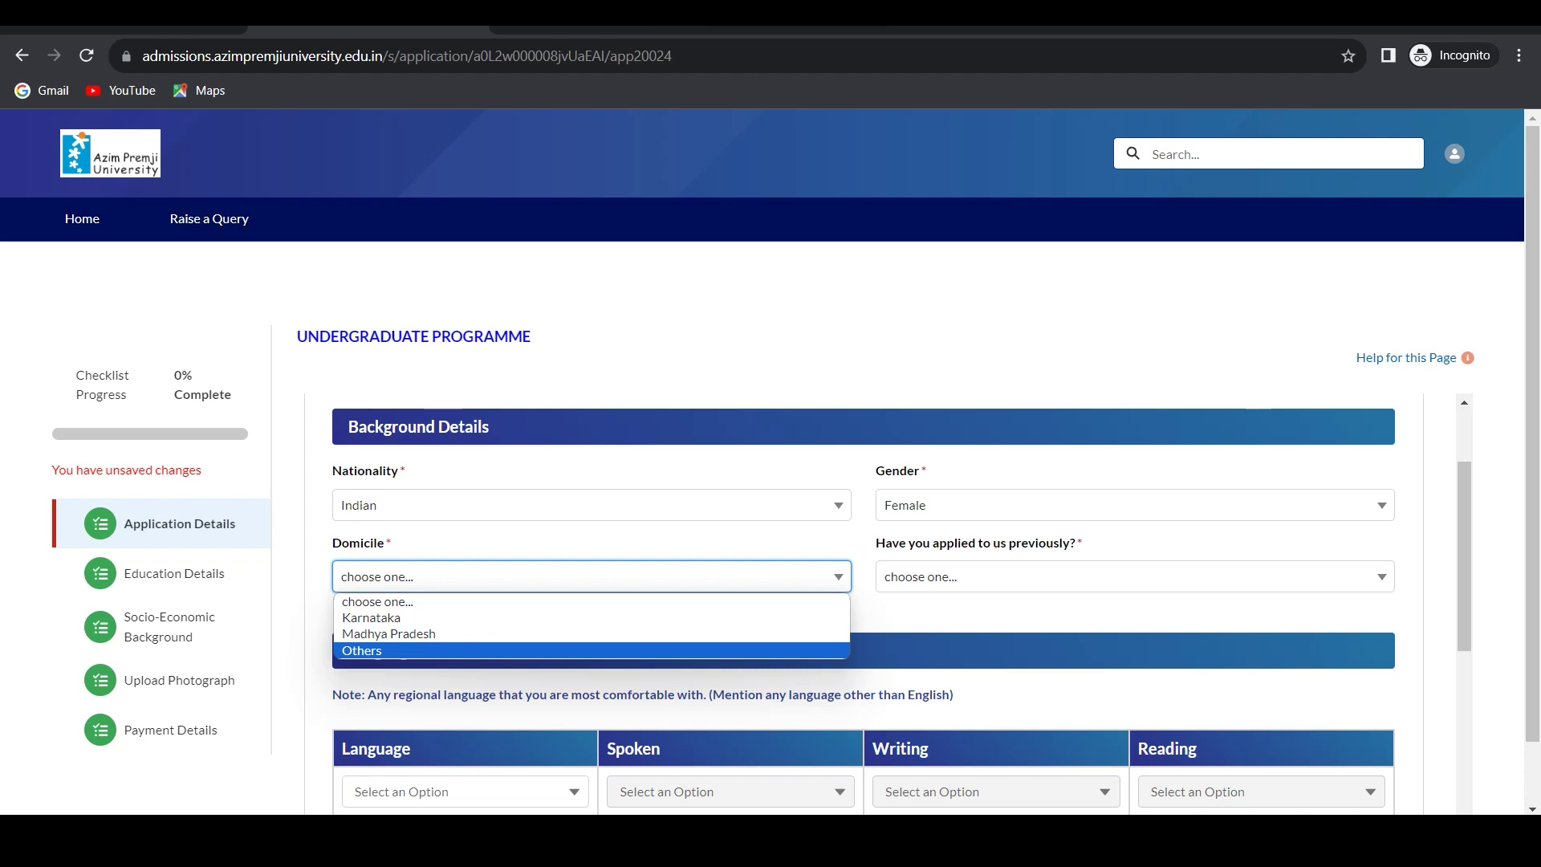
pyautogui.press('Escape')
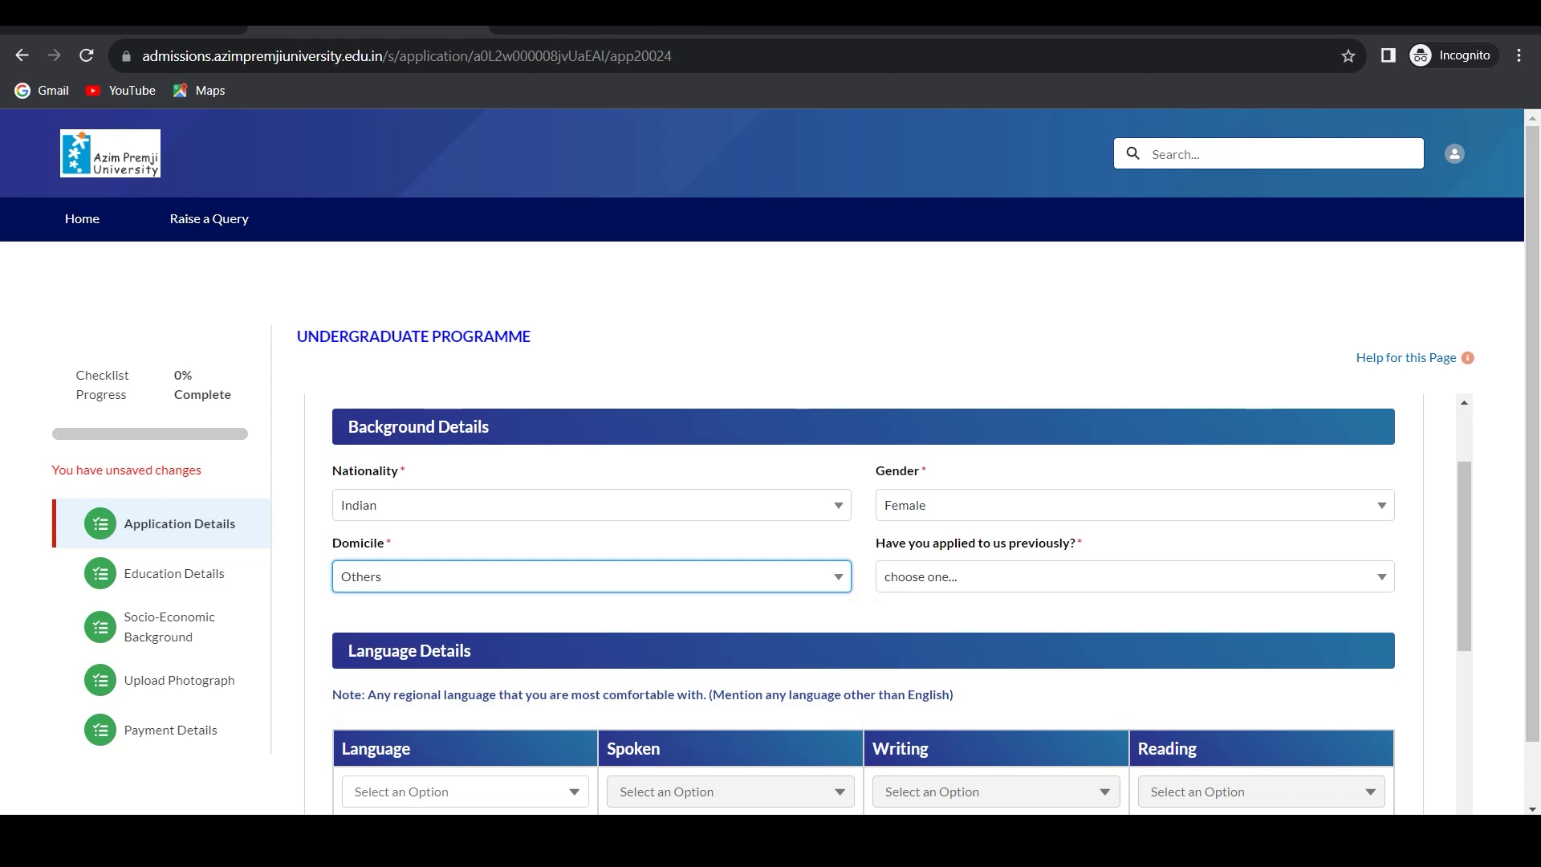
pyautogui.click(1134, 576)
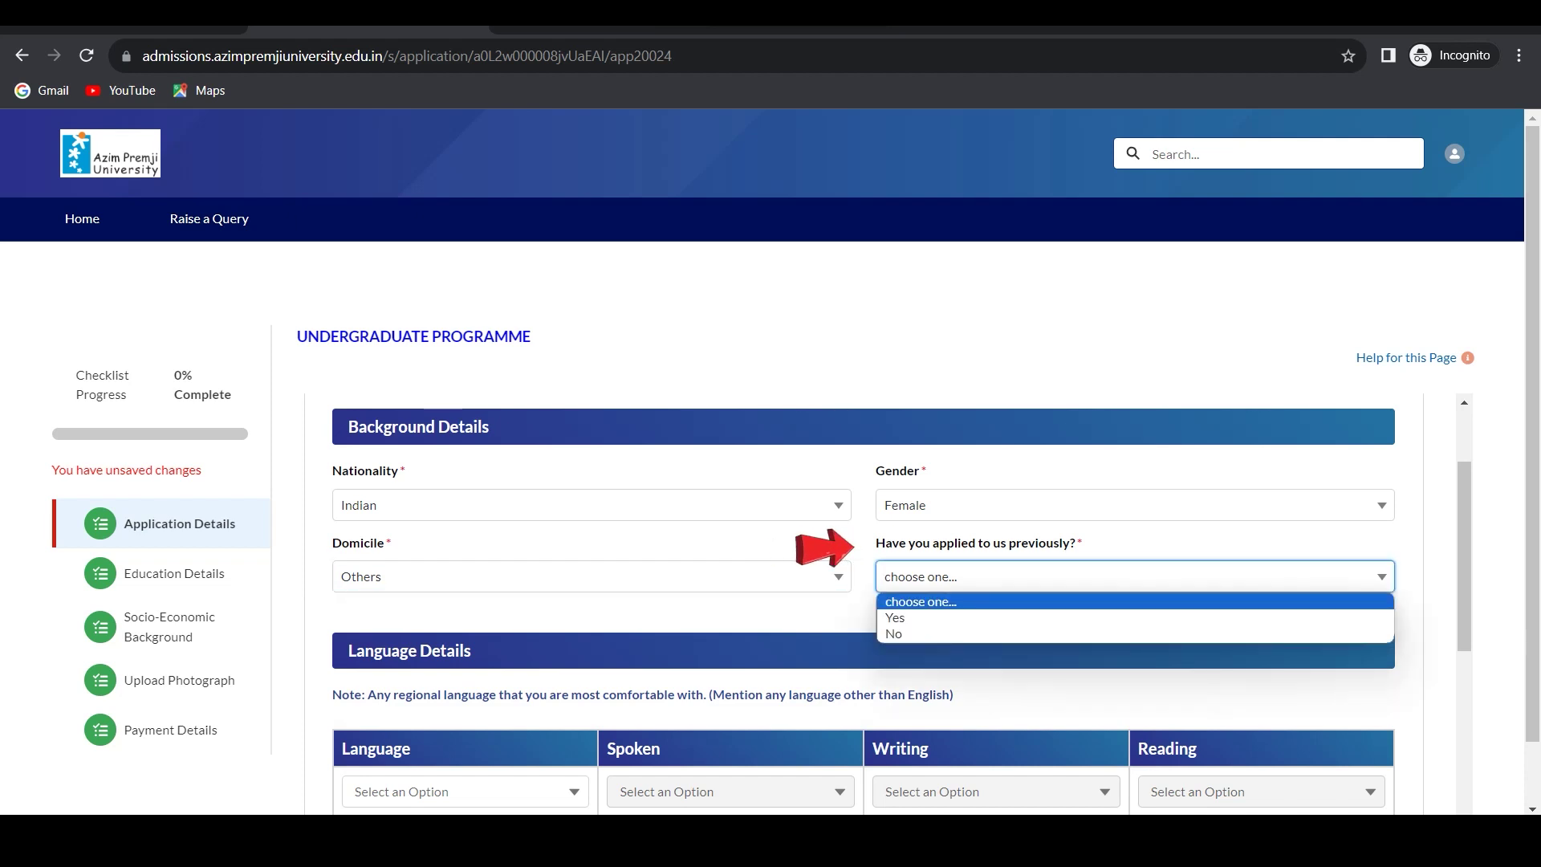
pyautogui.press('Down')
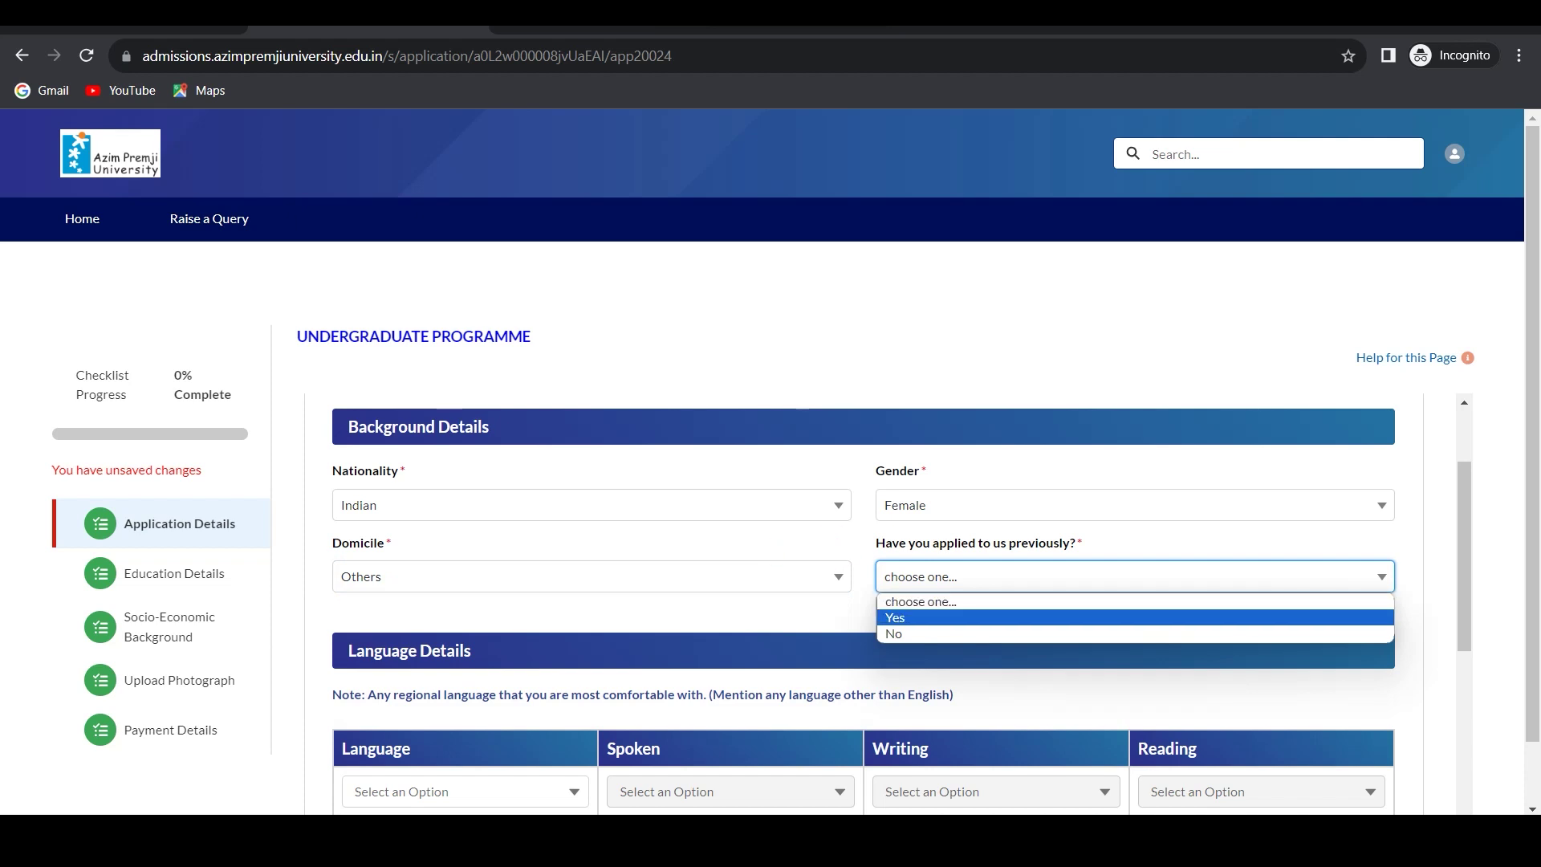
pyautogui.press('Down')
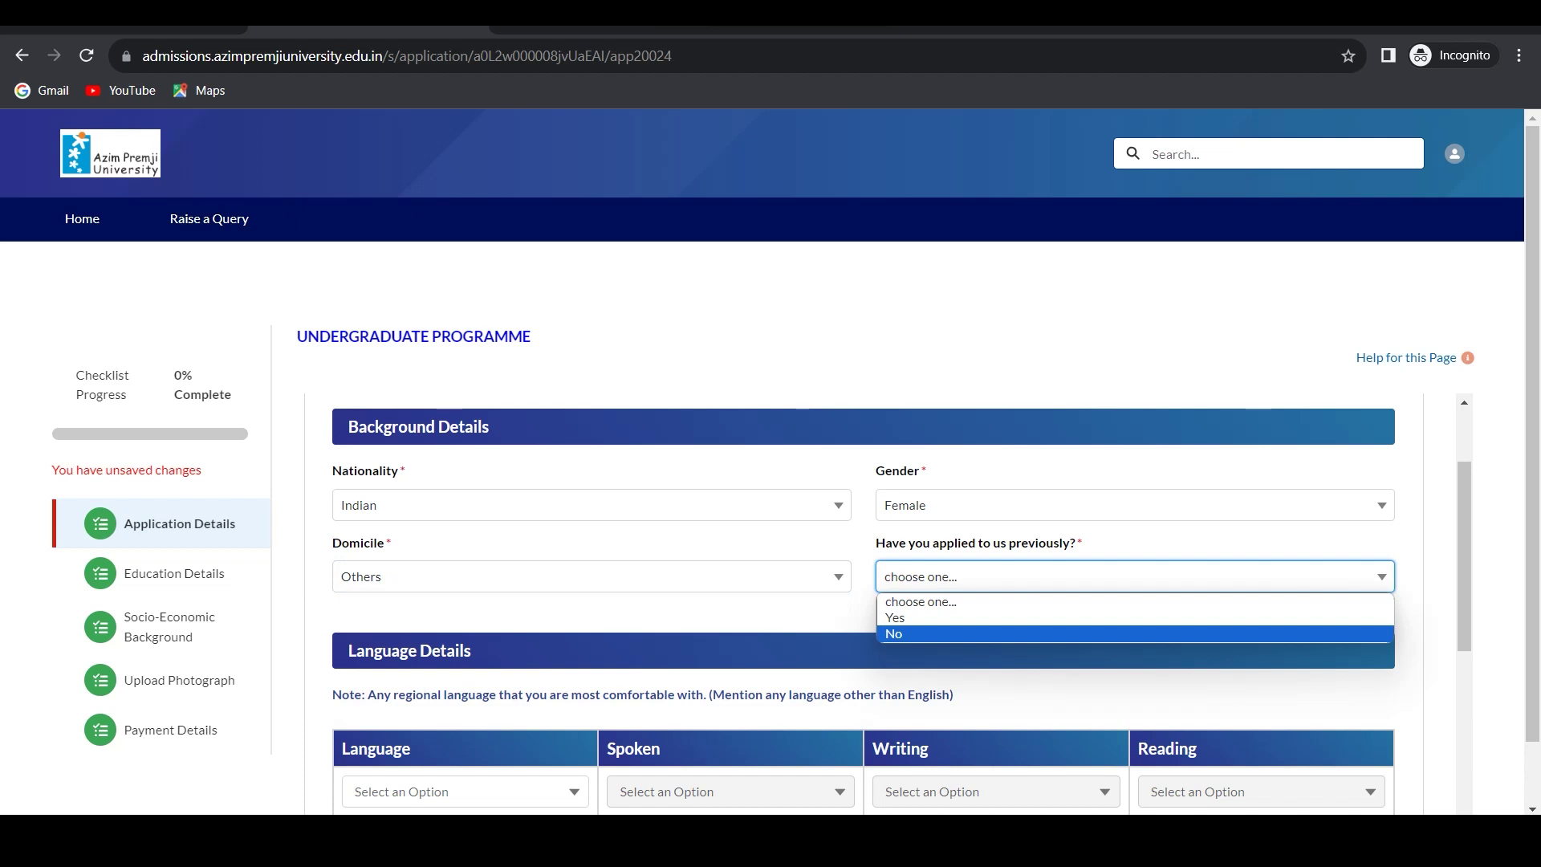
pyautogui.press('Escape')
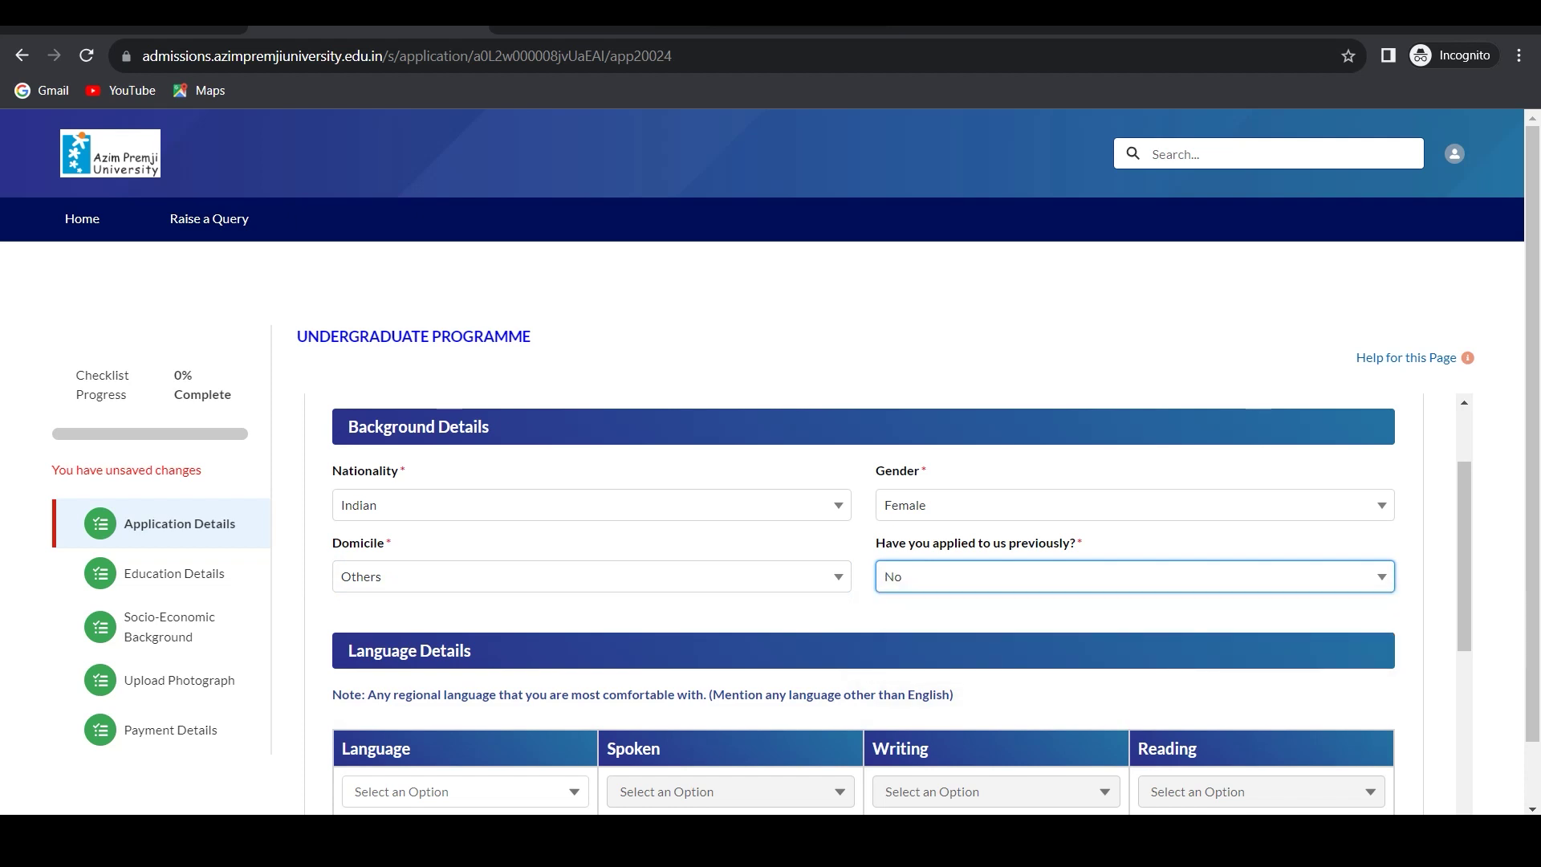
# - Choose Tamil as the regional language in Language Details
pyautogui.scroll(-3, 901, 604)
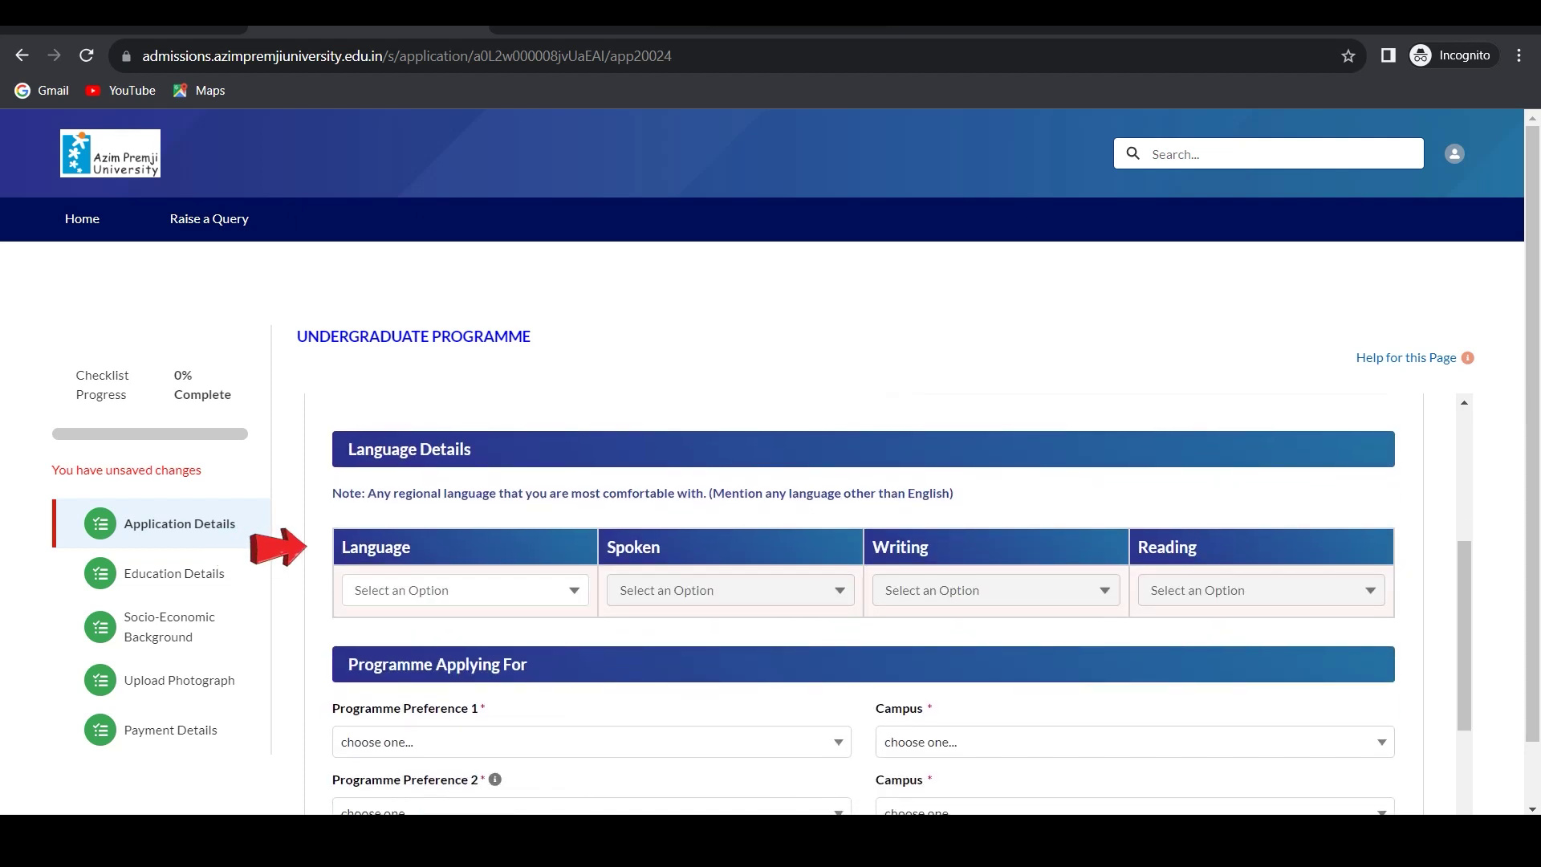
pyautogui.click(466, 590)
pyautogui.scroll(-10, 458, 710)
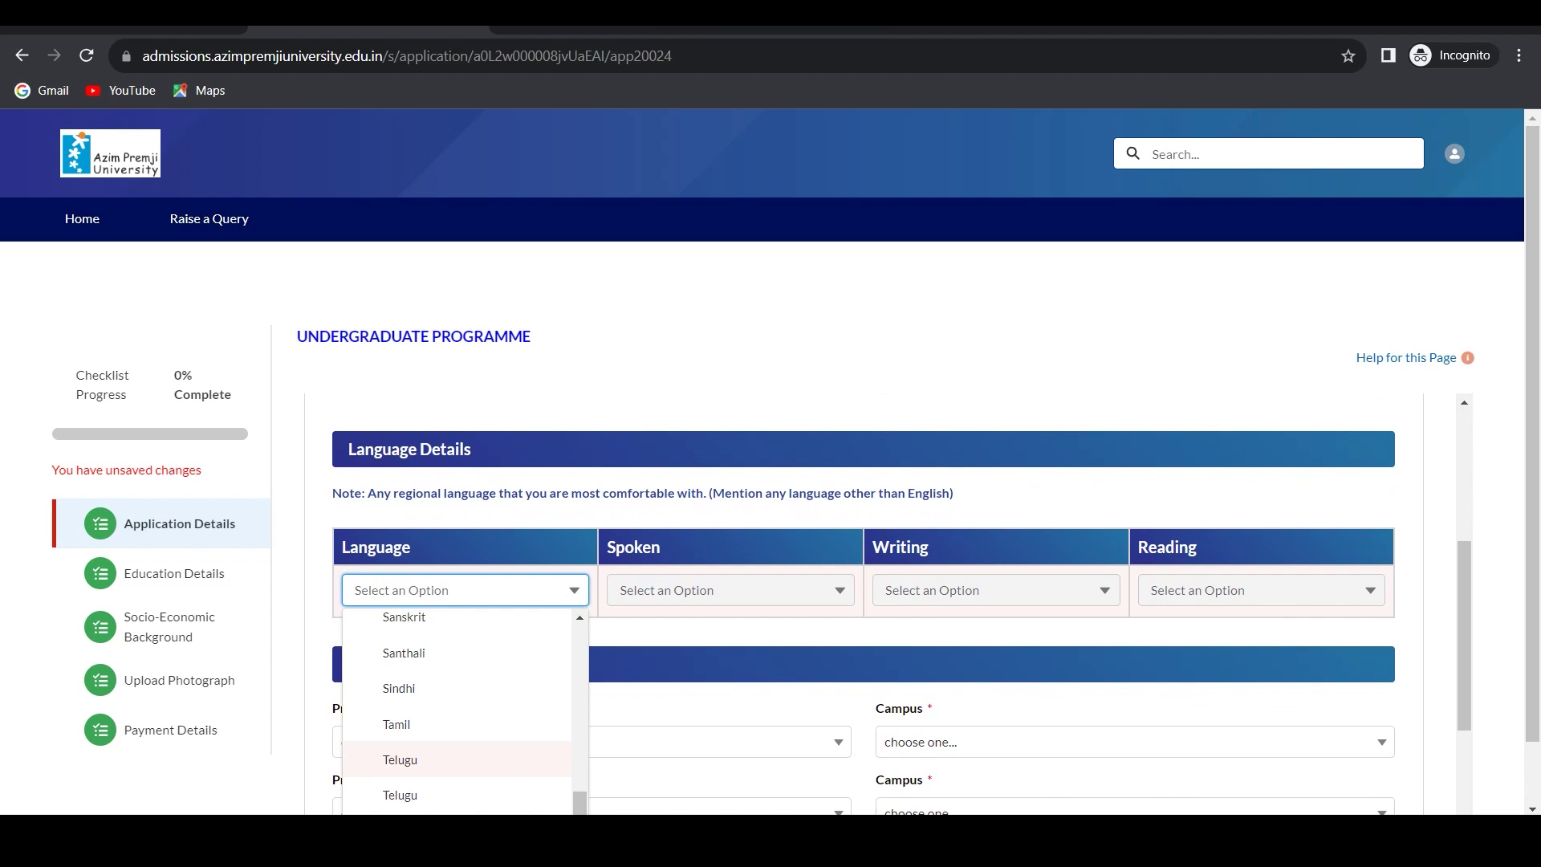
pyautogui.click(396, 724)
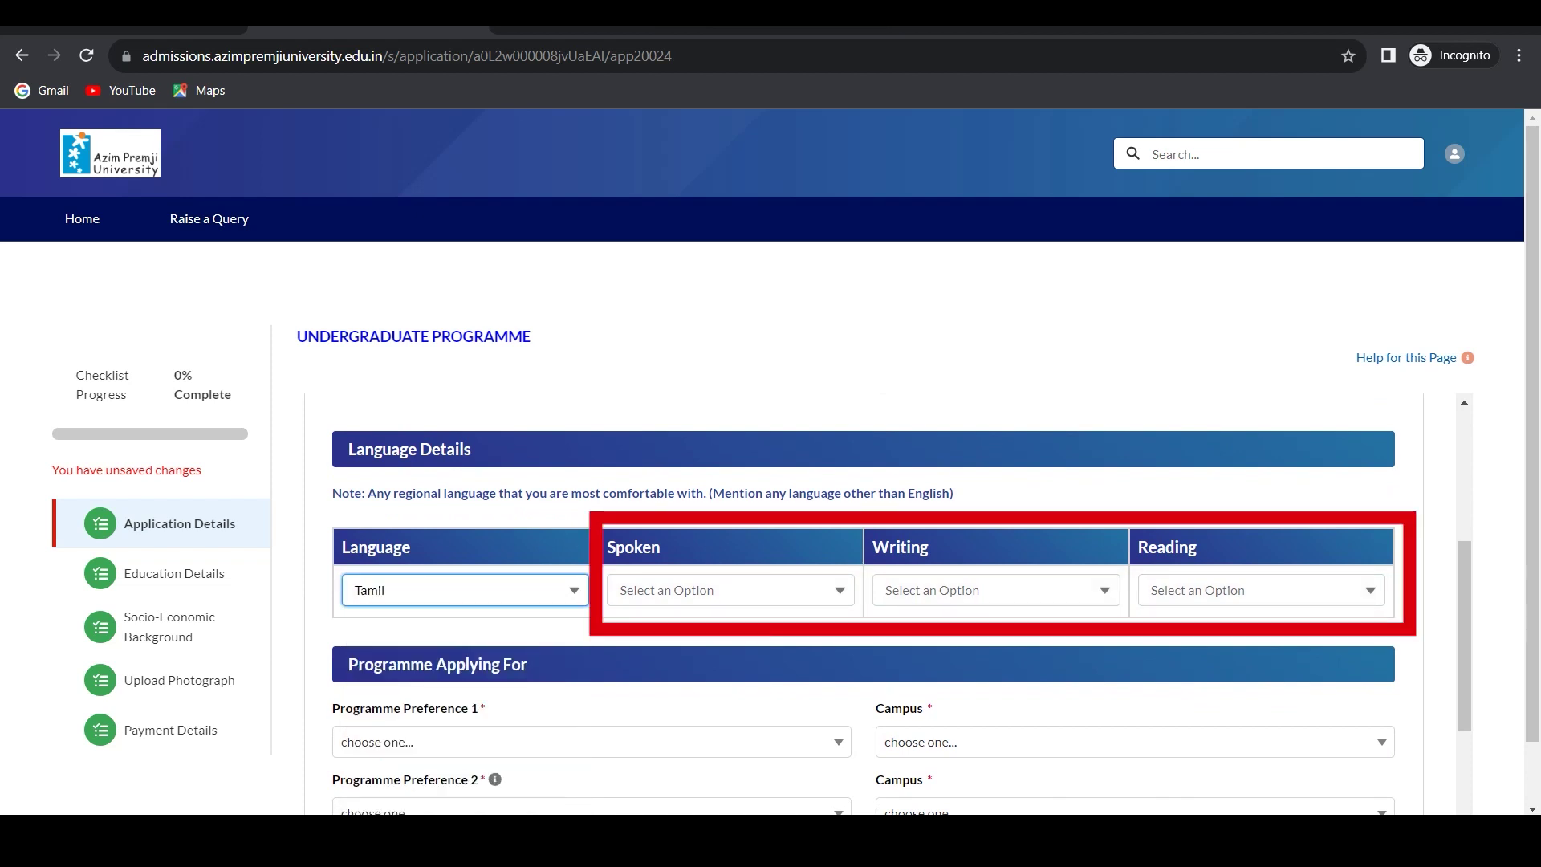
# - Mark Tamil as Yes for spoken, writing and reading
pyautogui.click(730, 590)
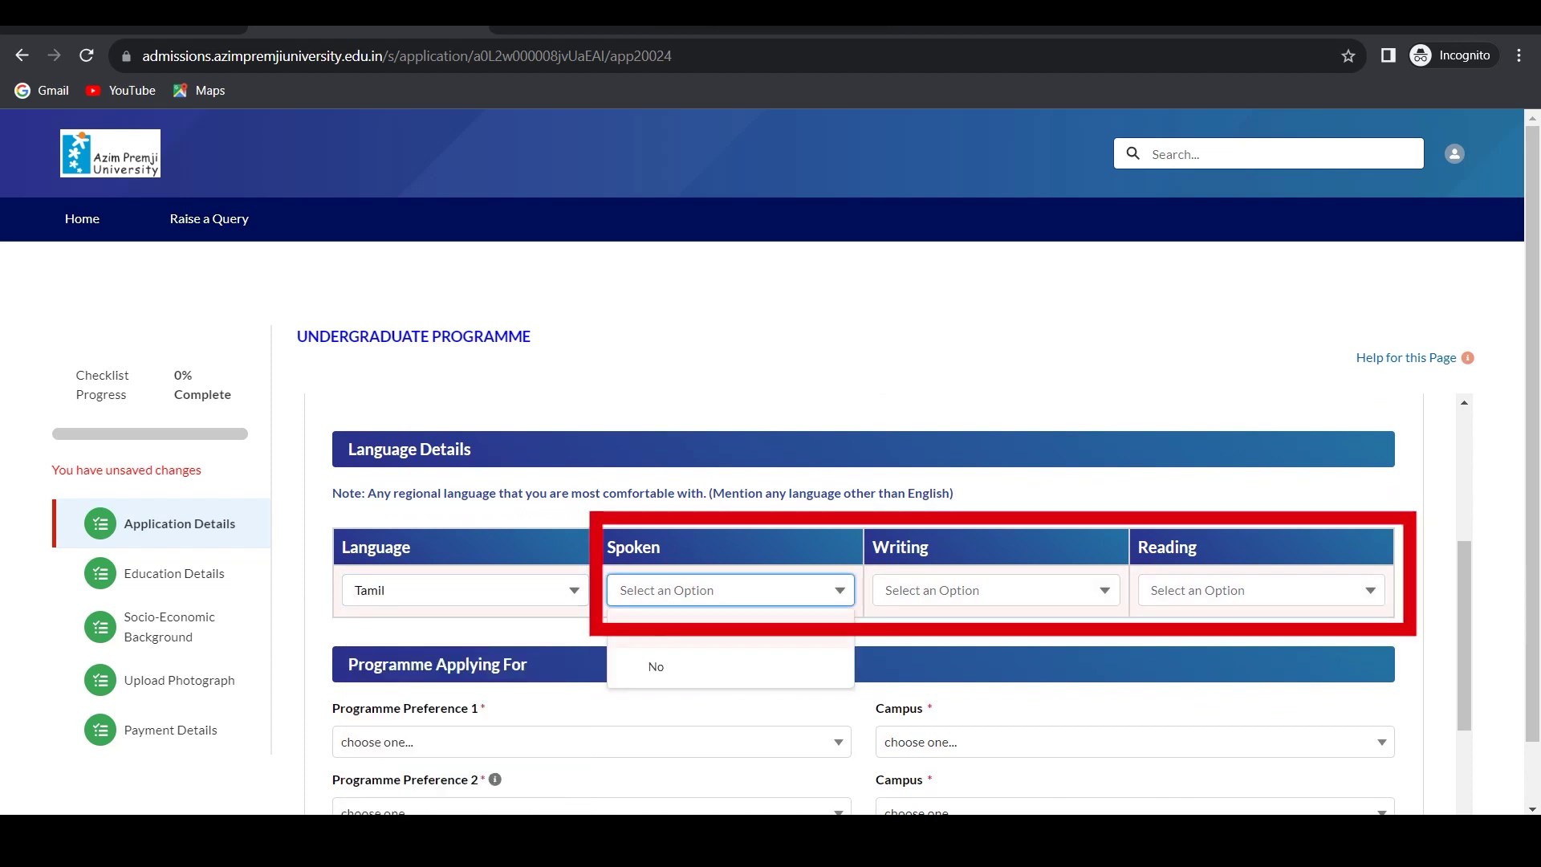
pyautogui.click(656, 627)
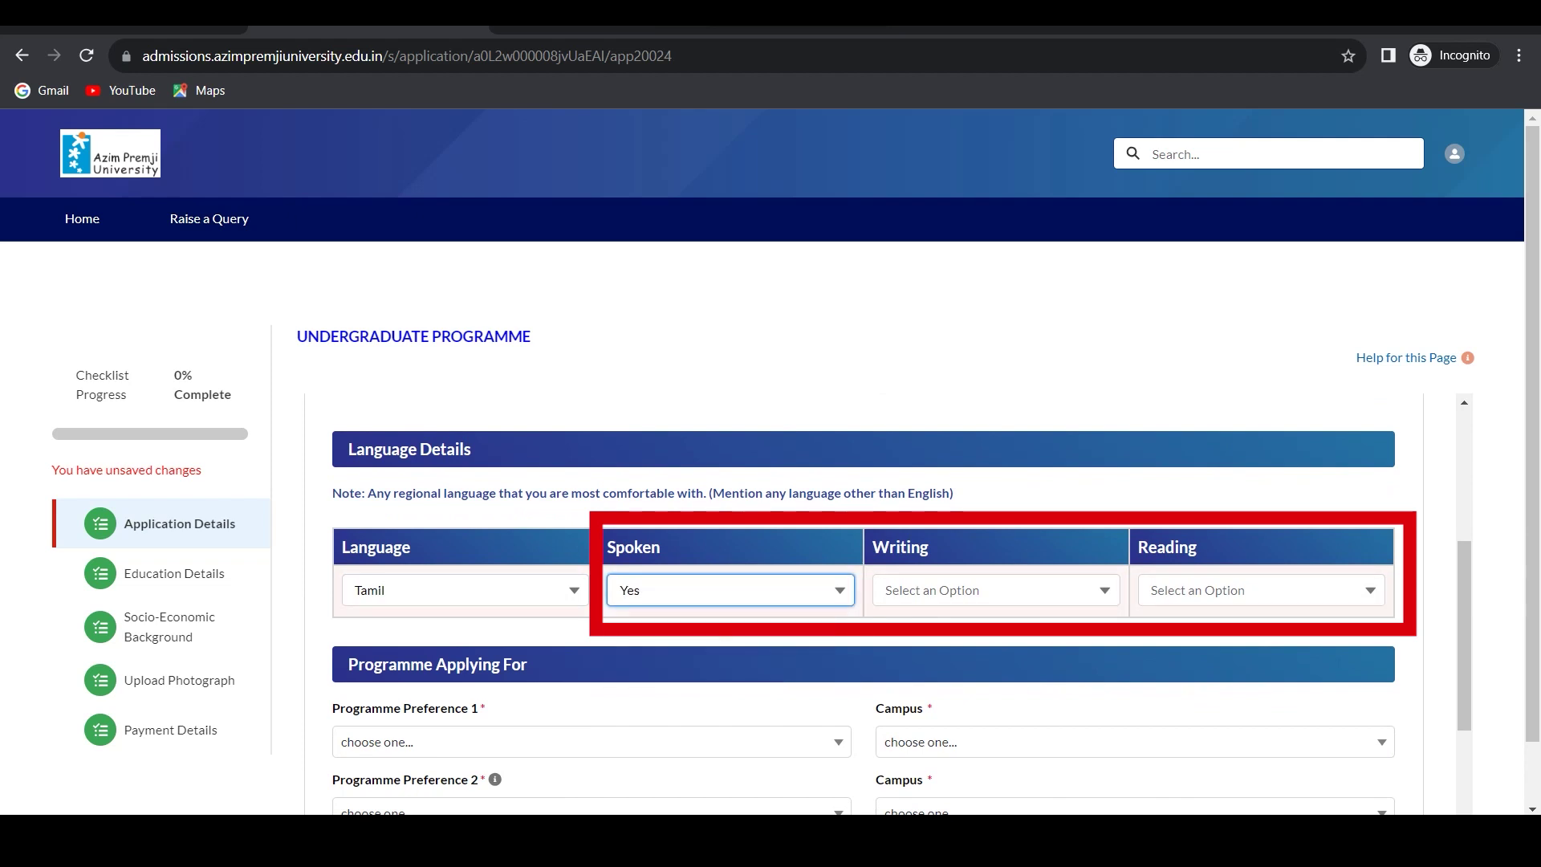
pyautogui.click(995, 590)
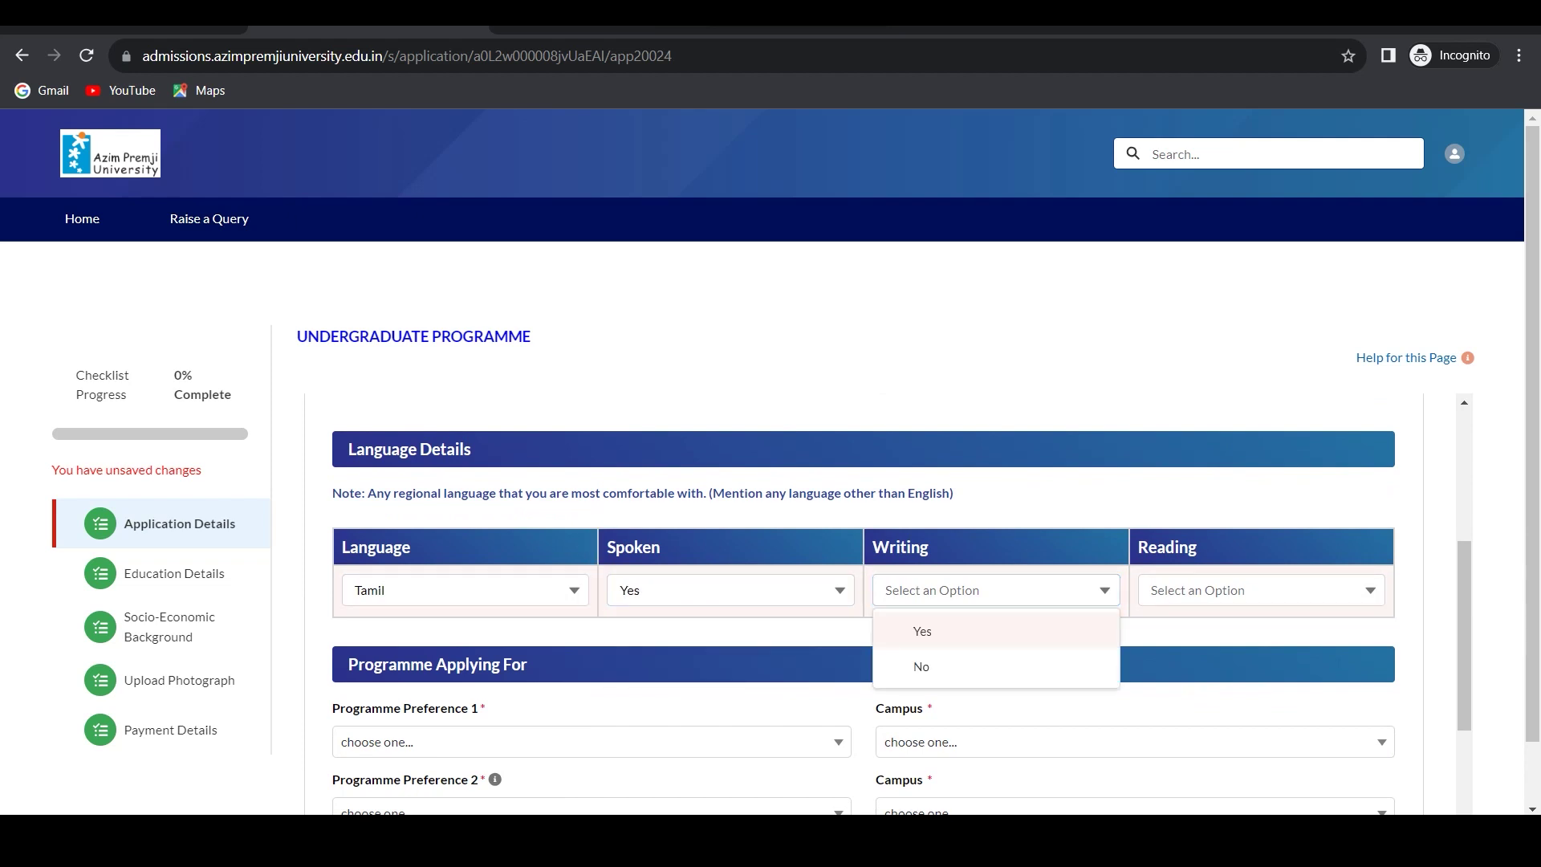
pyautogui.click(923, 629)
pyautogui.click(1261, 590)
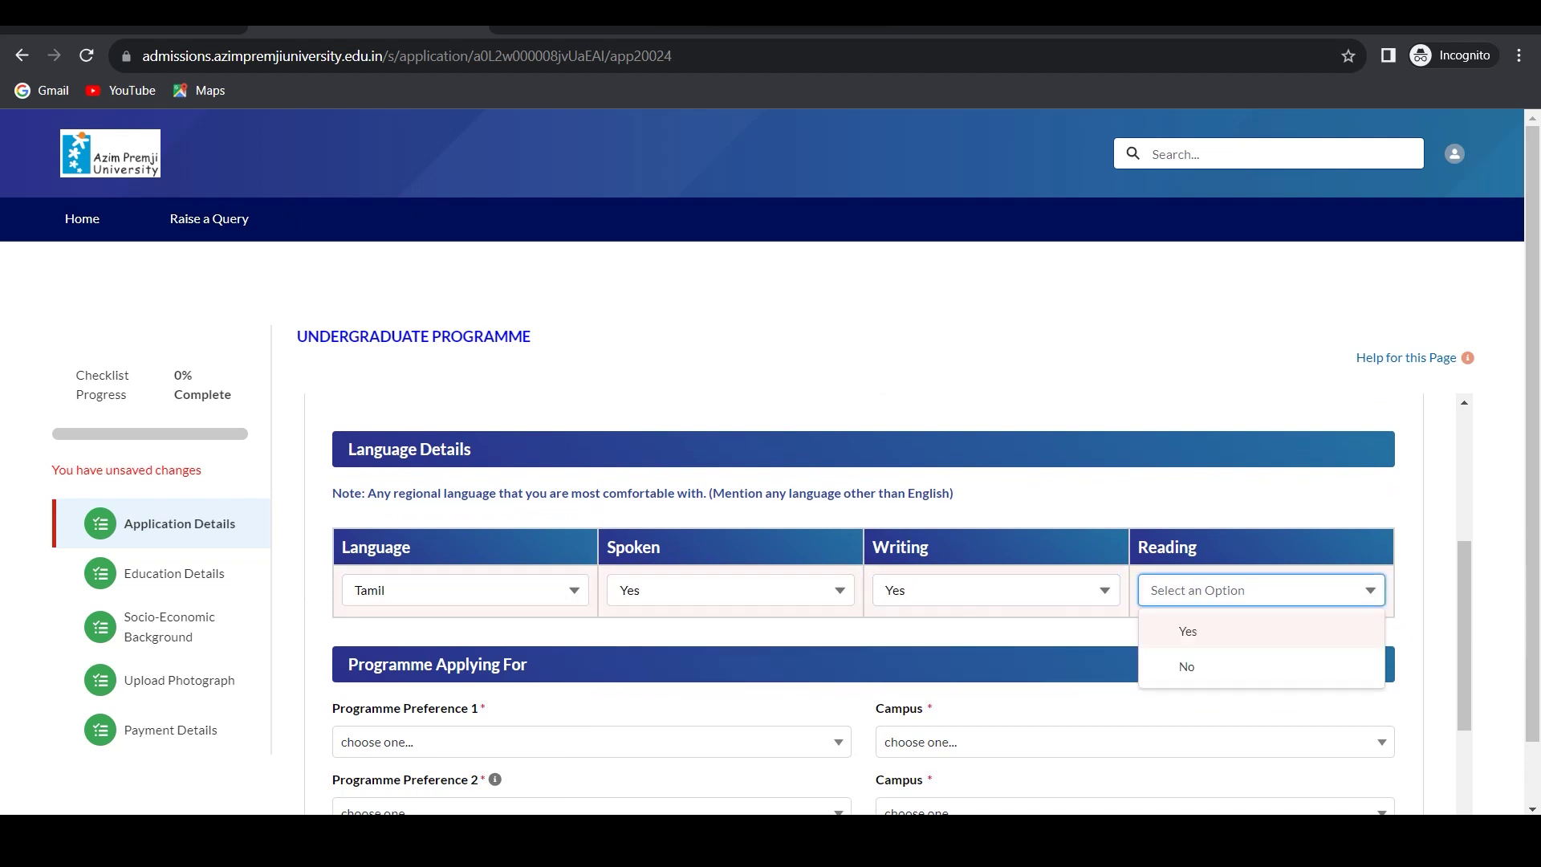
pyautogui.click(1188, 631)
pyautogui.scroll(-3, 1188, 631)
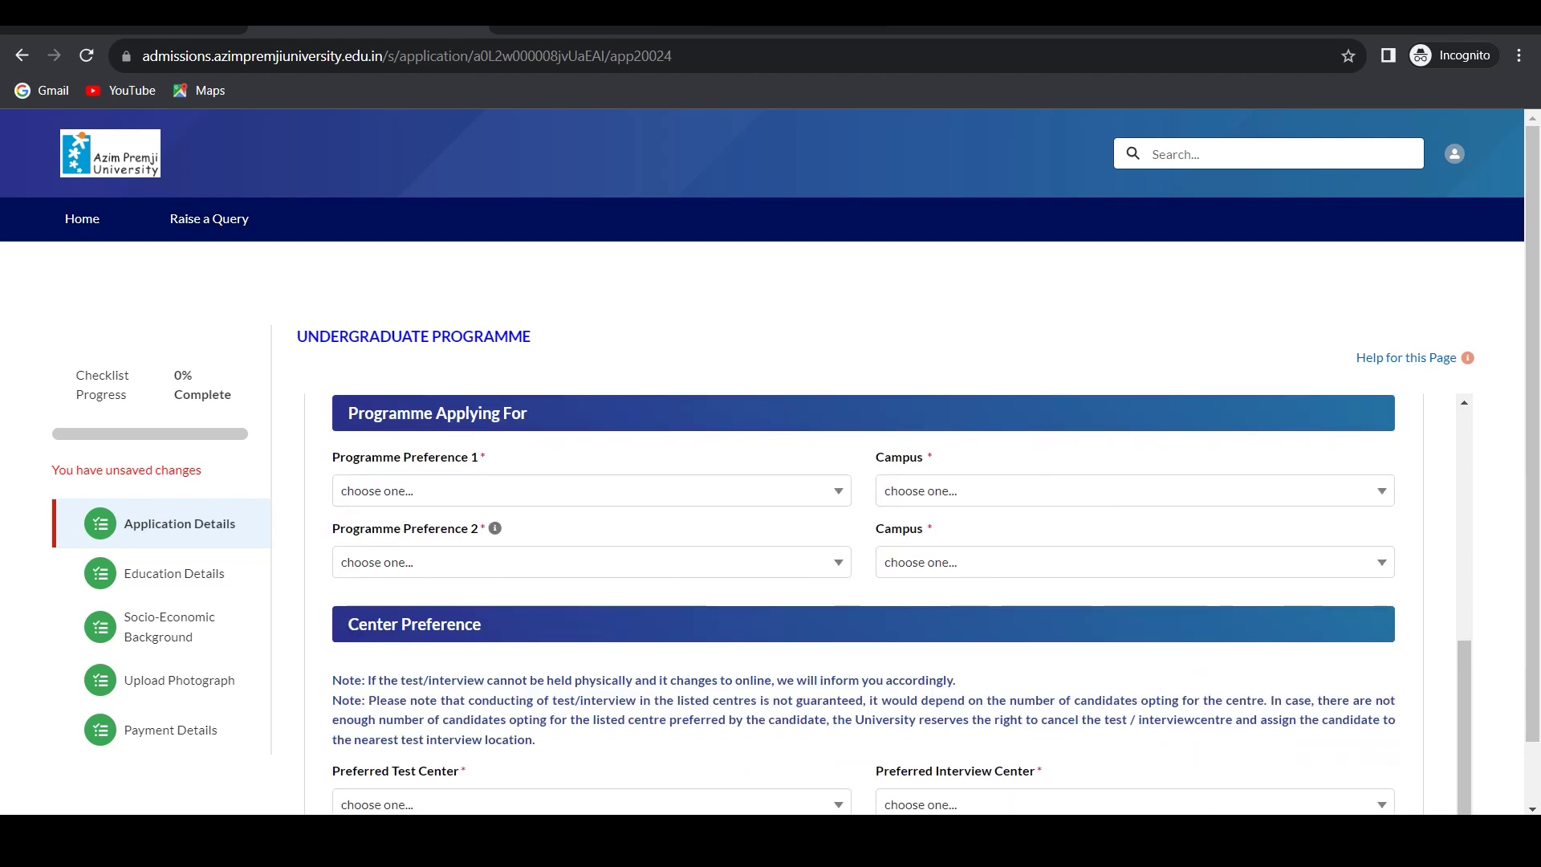
# - Set first preference to BSc Honours (Mathematics) at the Bangalore campus
pyautogui.click(591, 490)
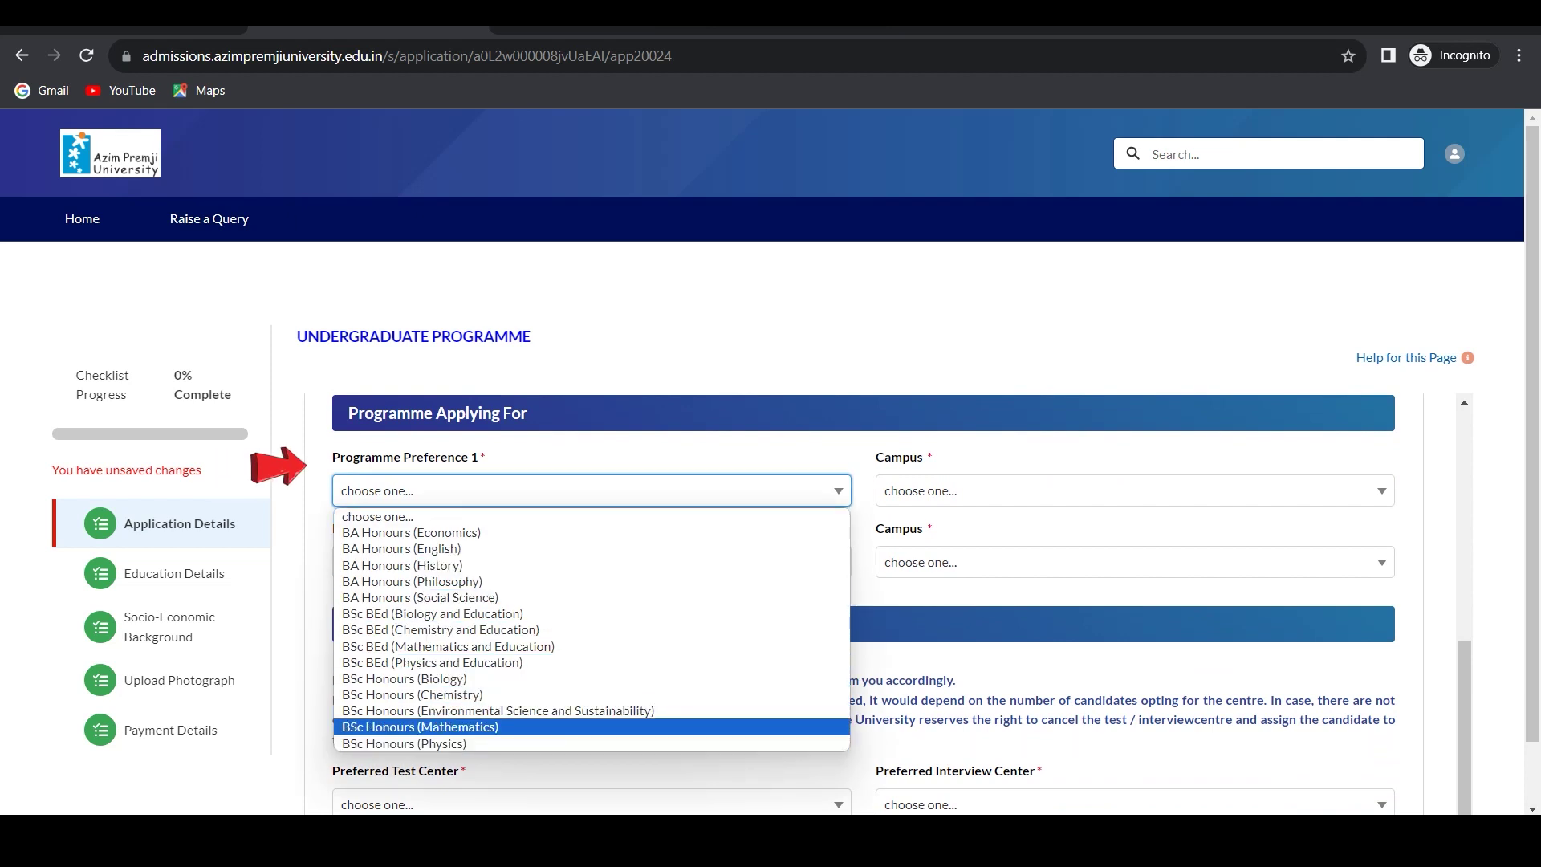
pyautogui.click(419, 726)
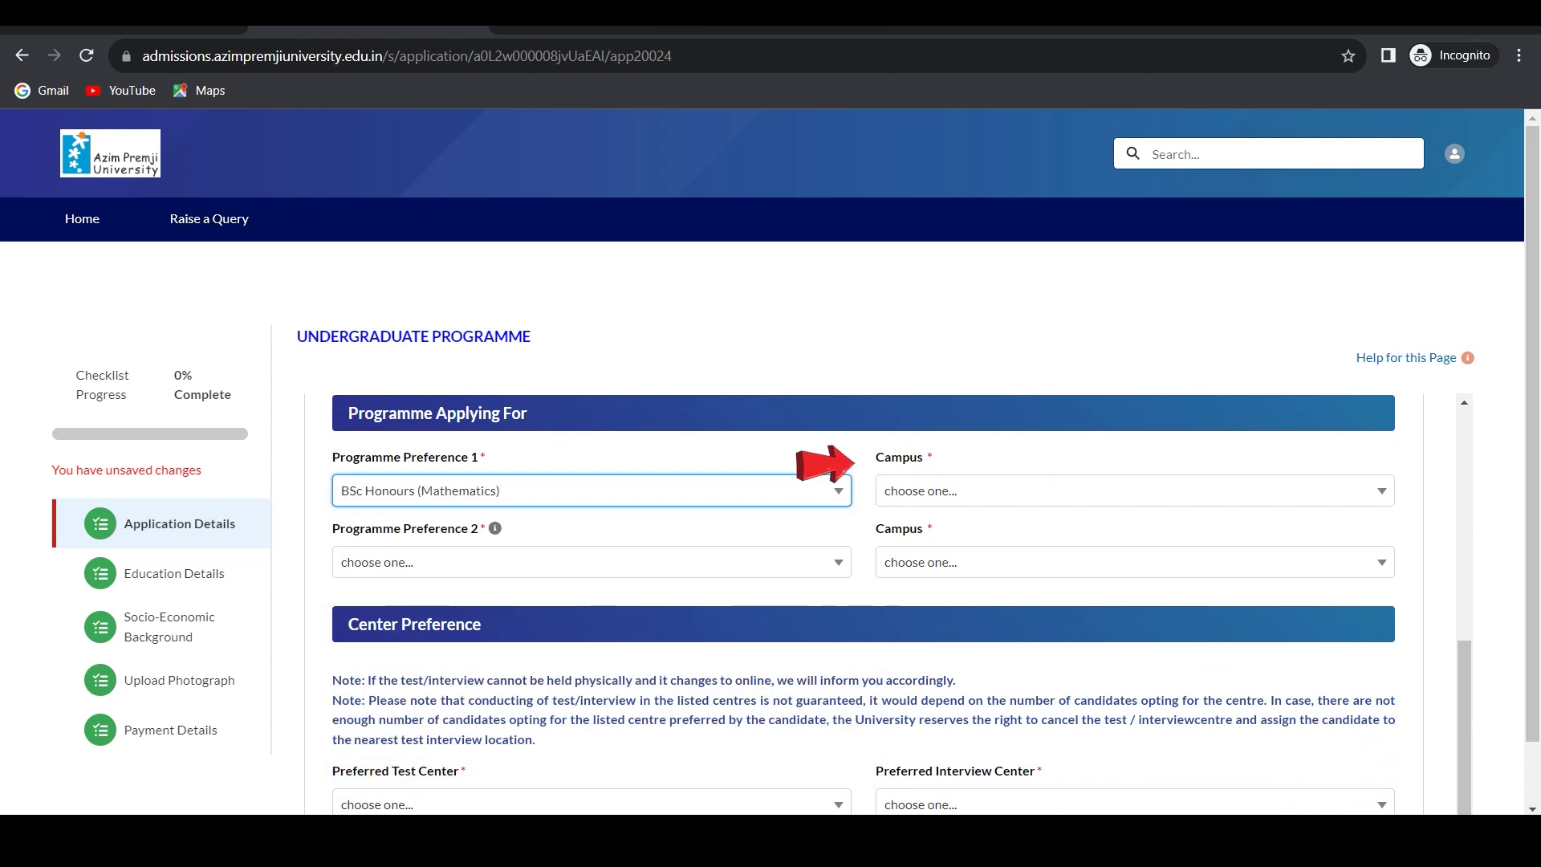
pyautogui.click(1134, 491)
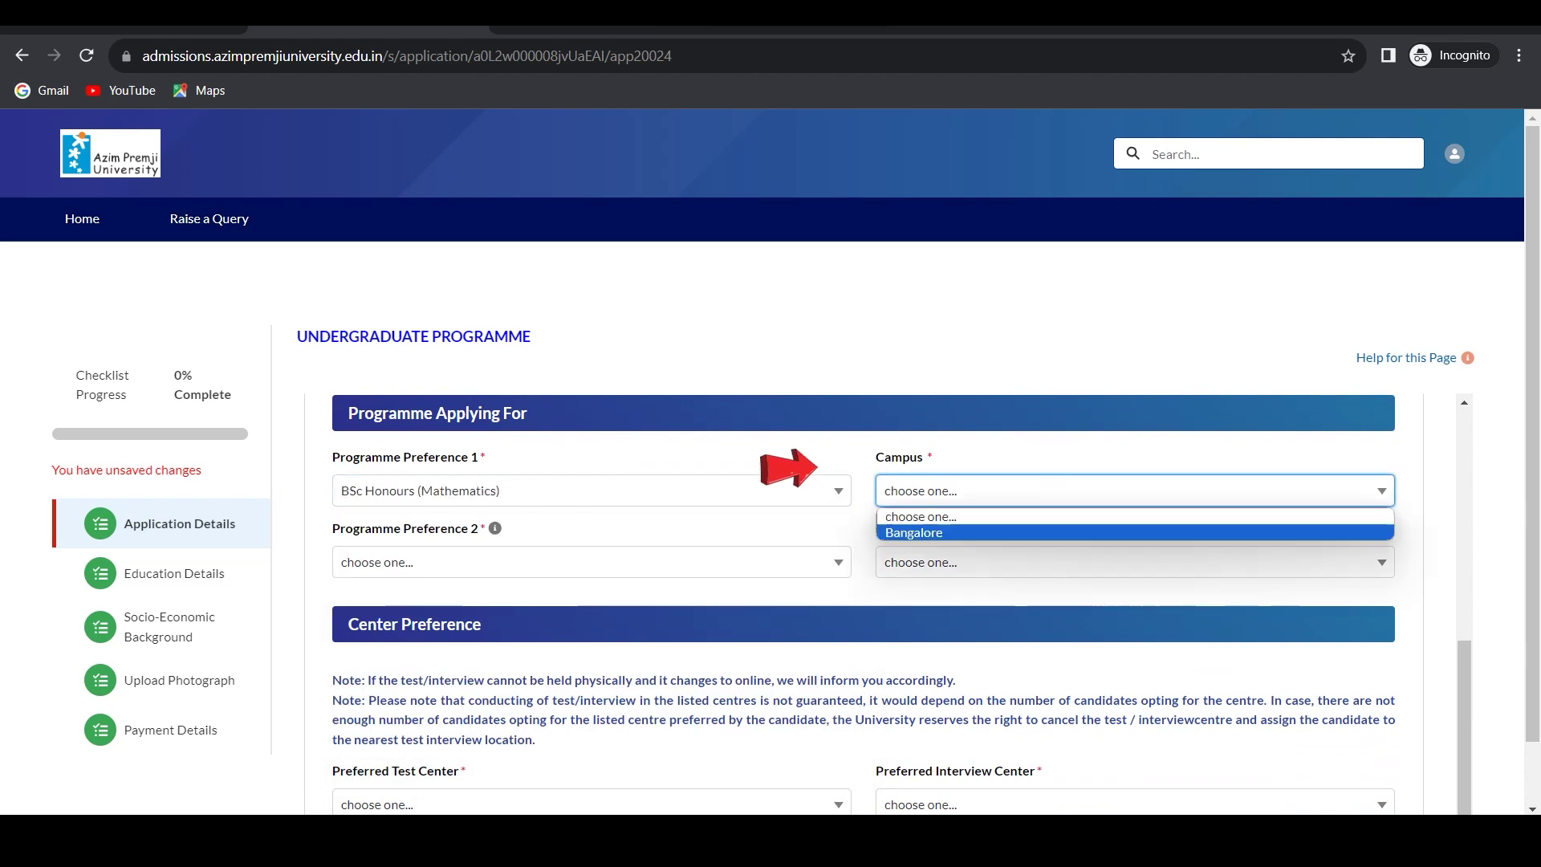
pyautogui.click(914, 532)
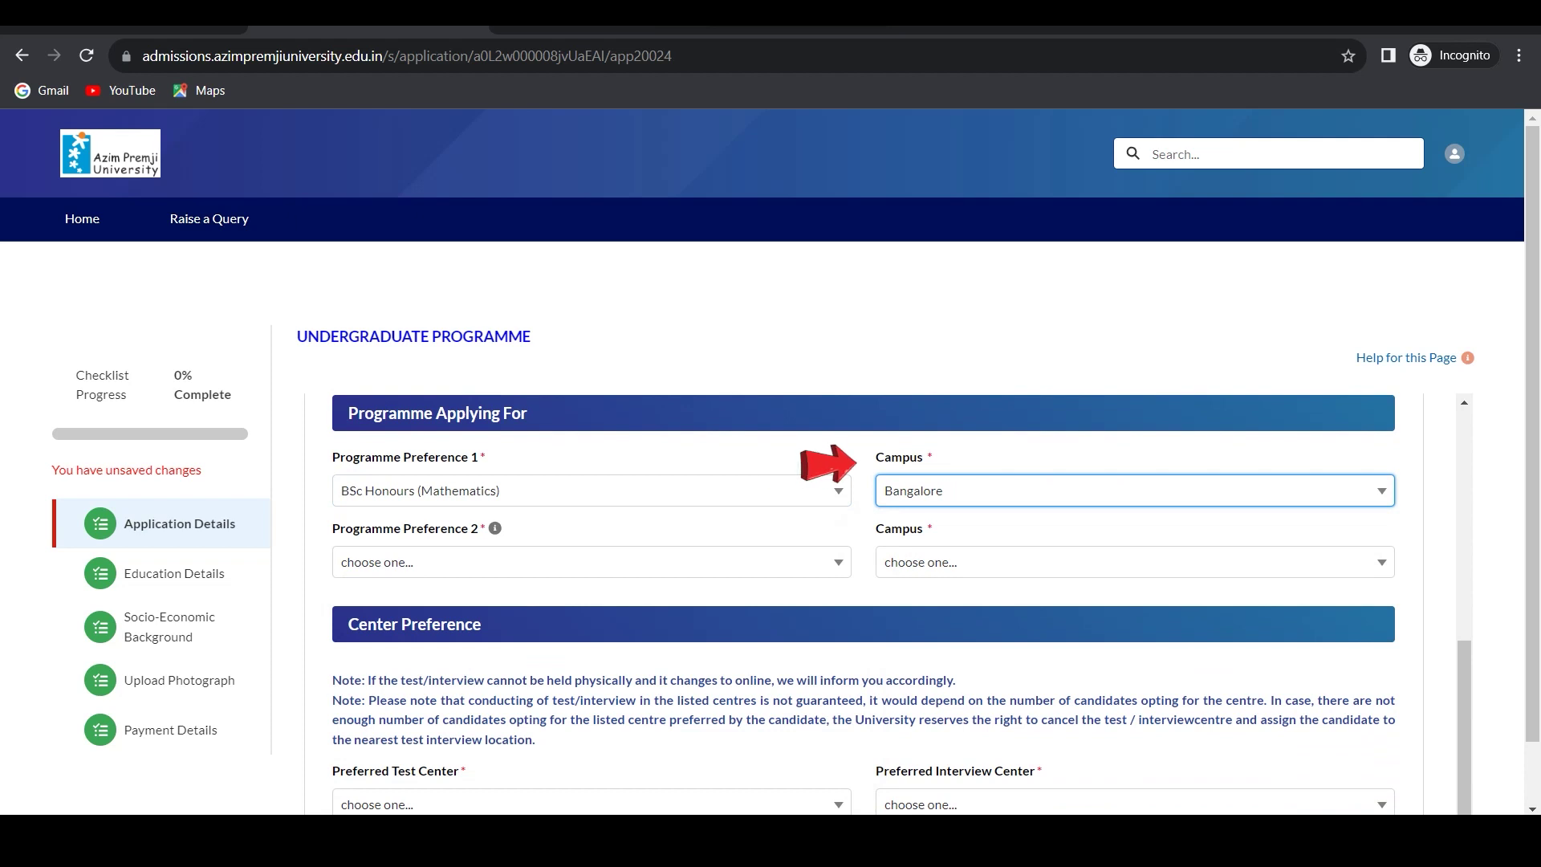
# - Set second preference to BA Honours (Philosophy) at the Bangalore campus
pyautogui.click(592, 562)
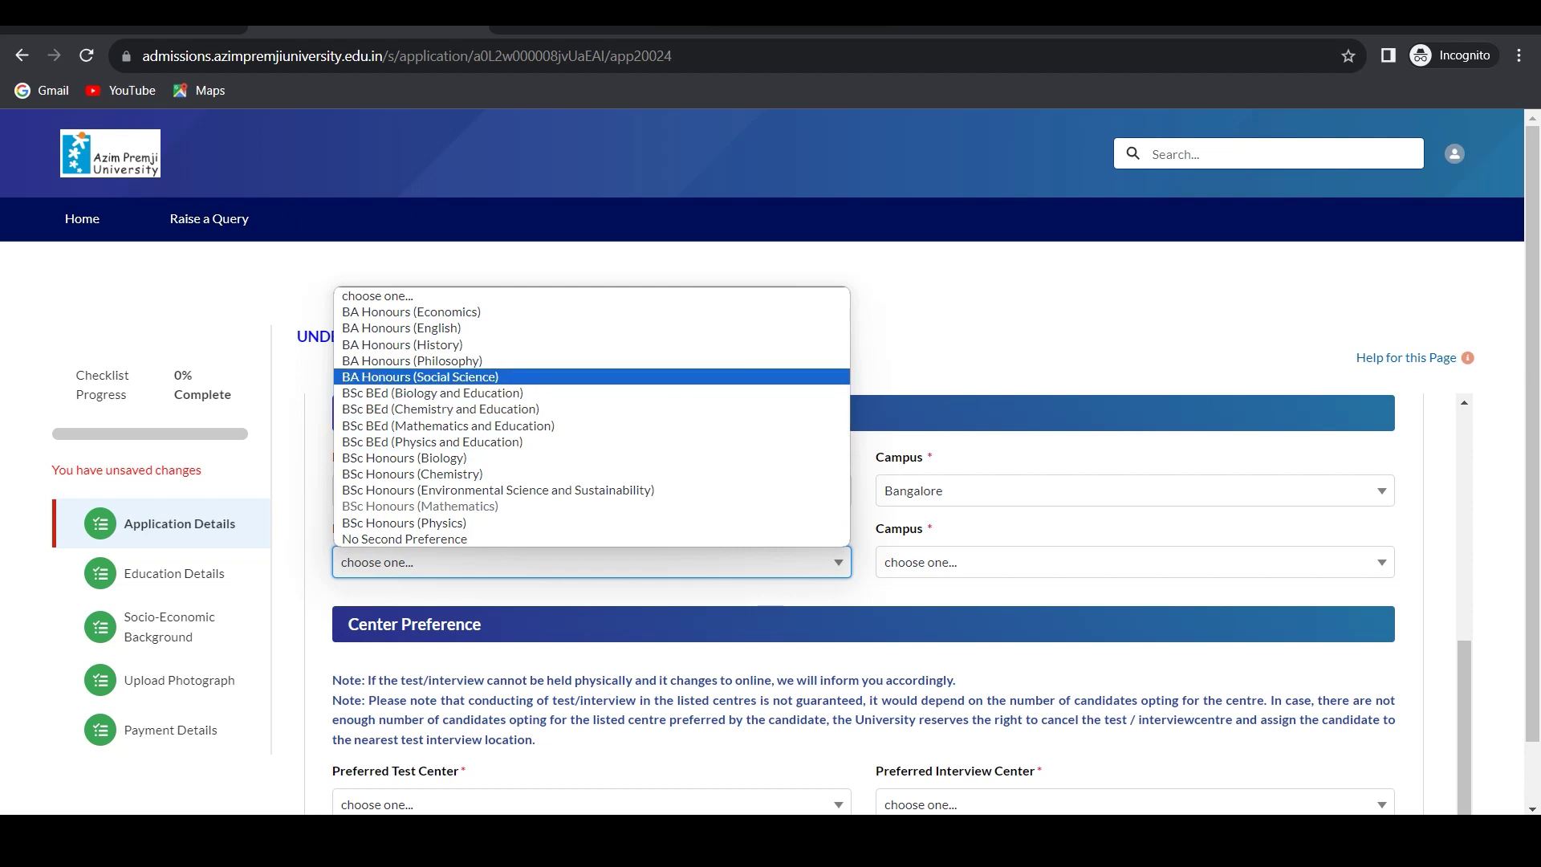
pyautogui.click(412, 361)
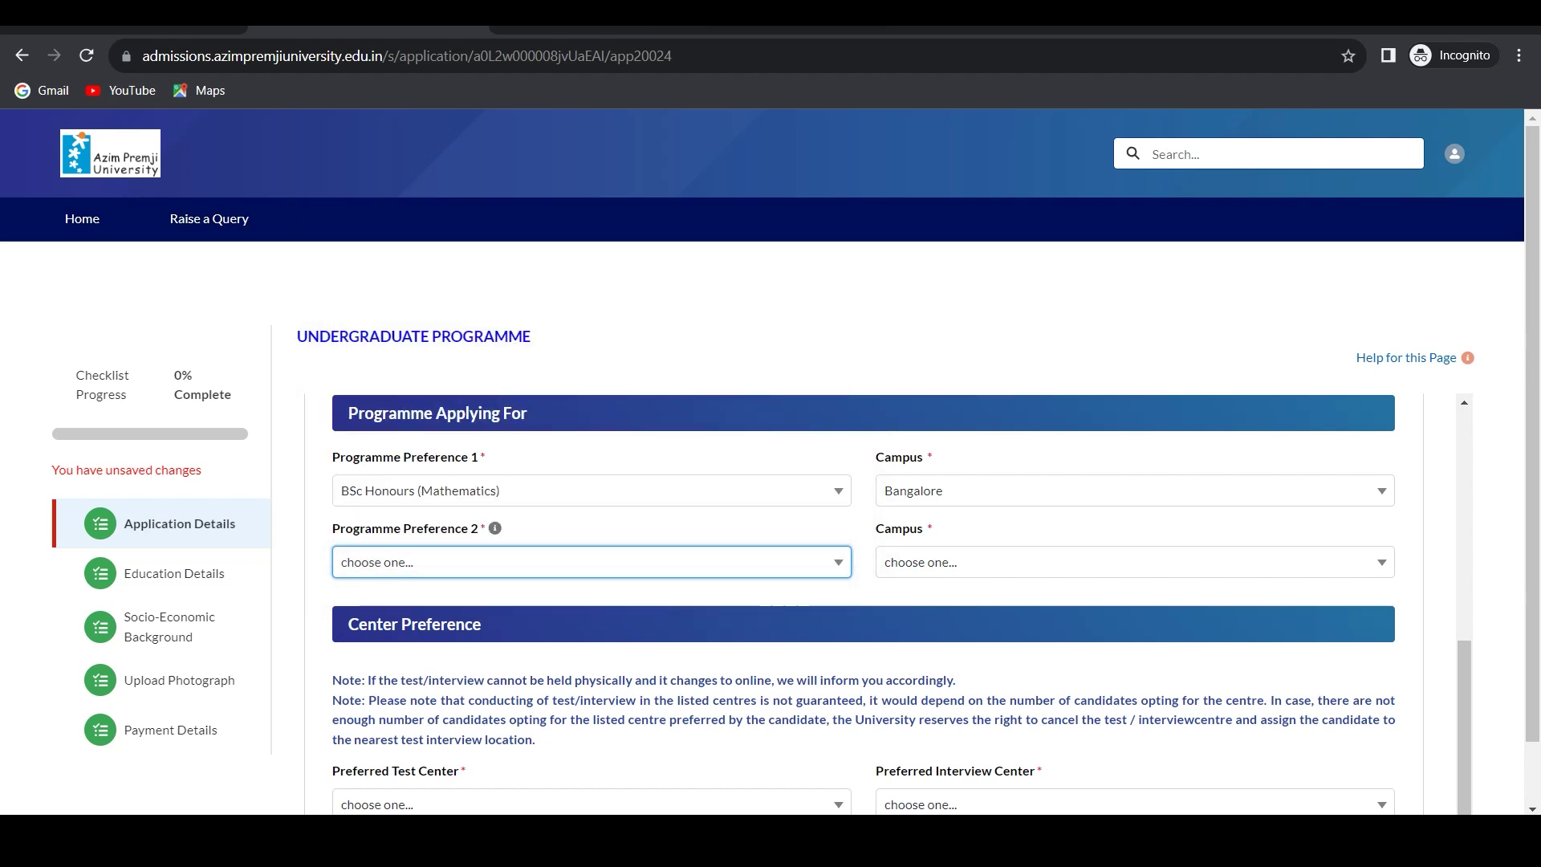
pyautogui.click(1134, 562)
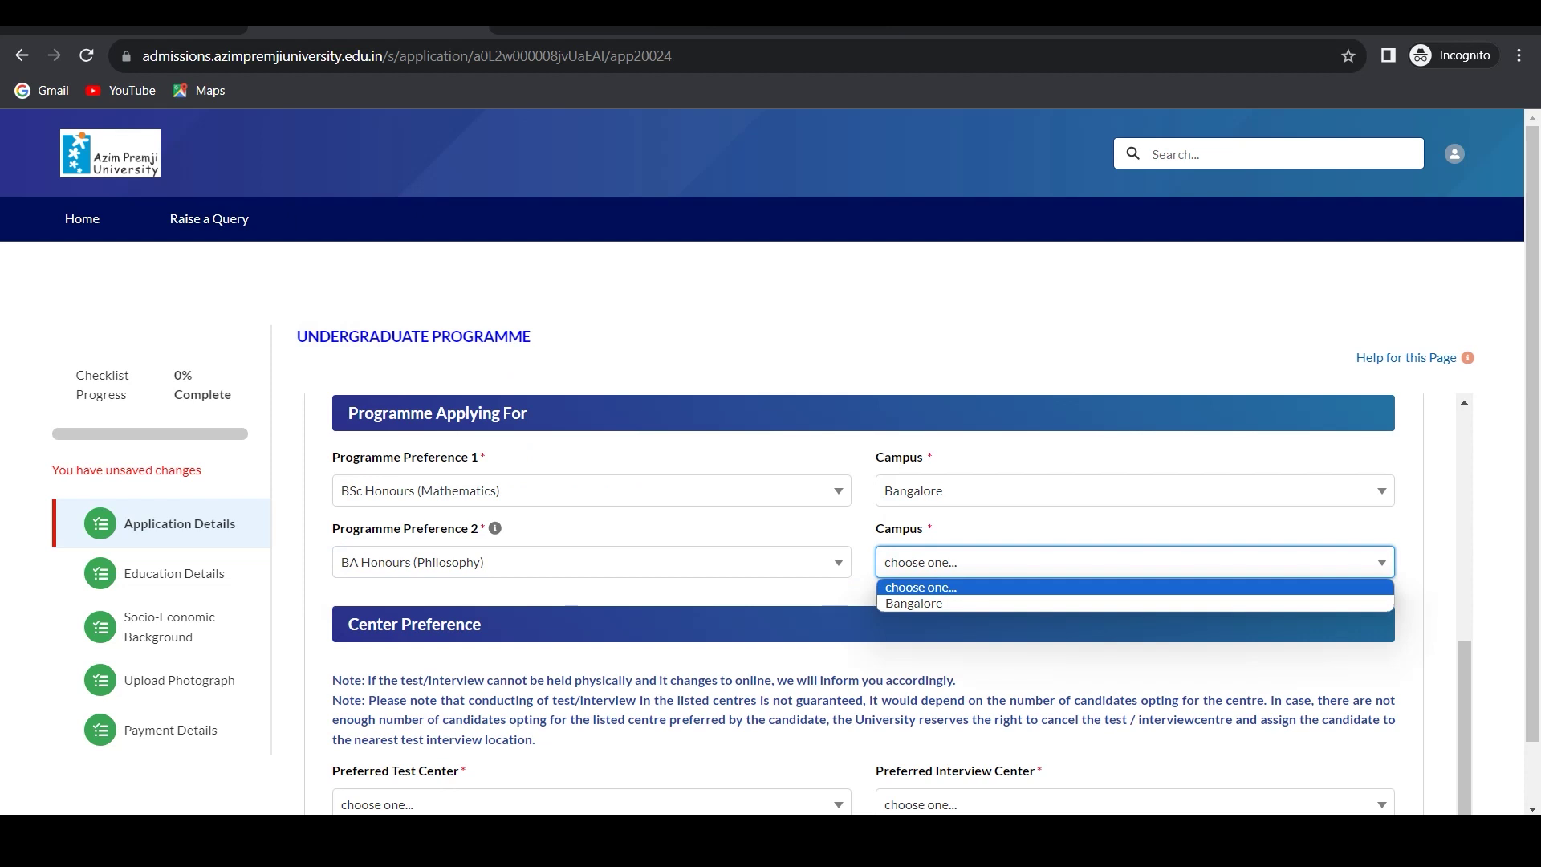
pyautogui.press('Escape')
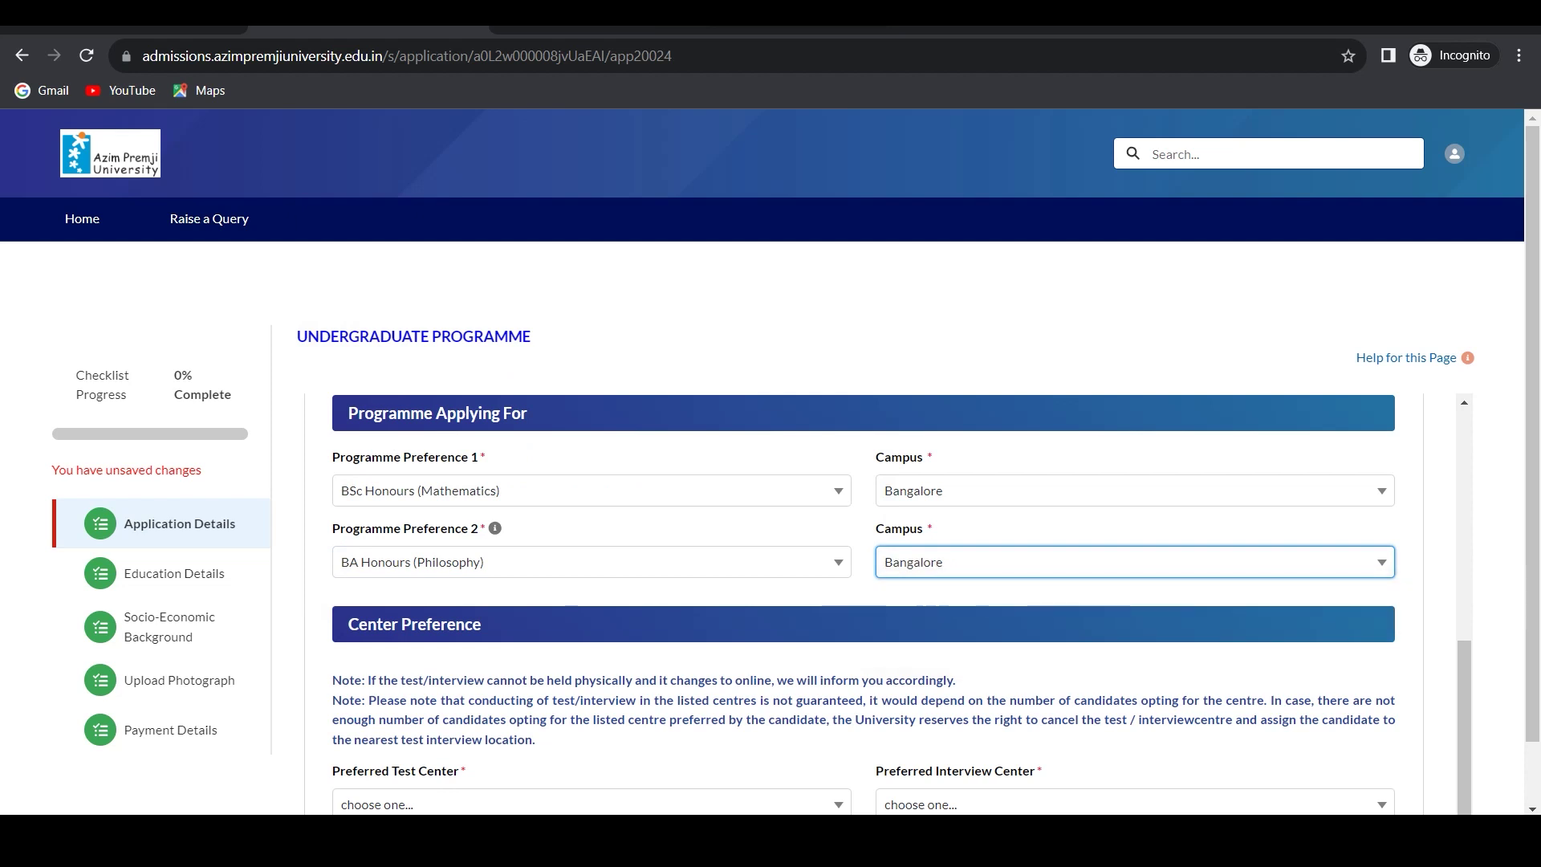
pyautogui.scroll(-1, 902, 605)
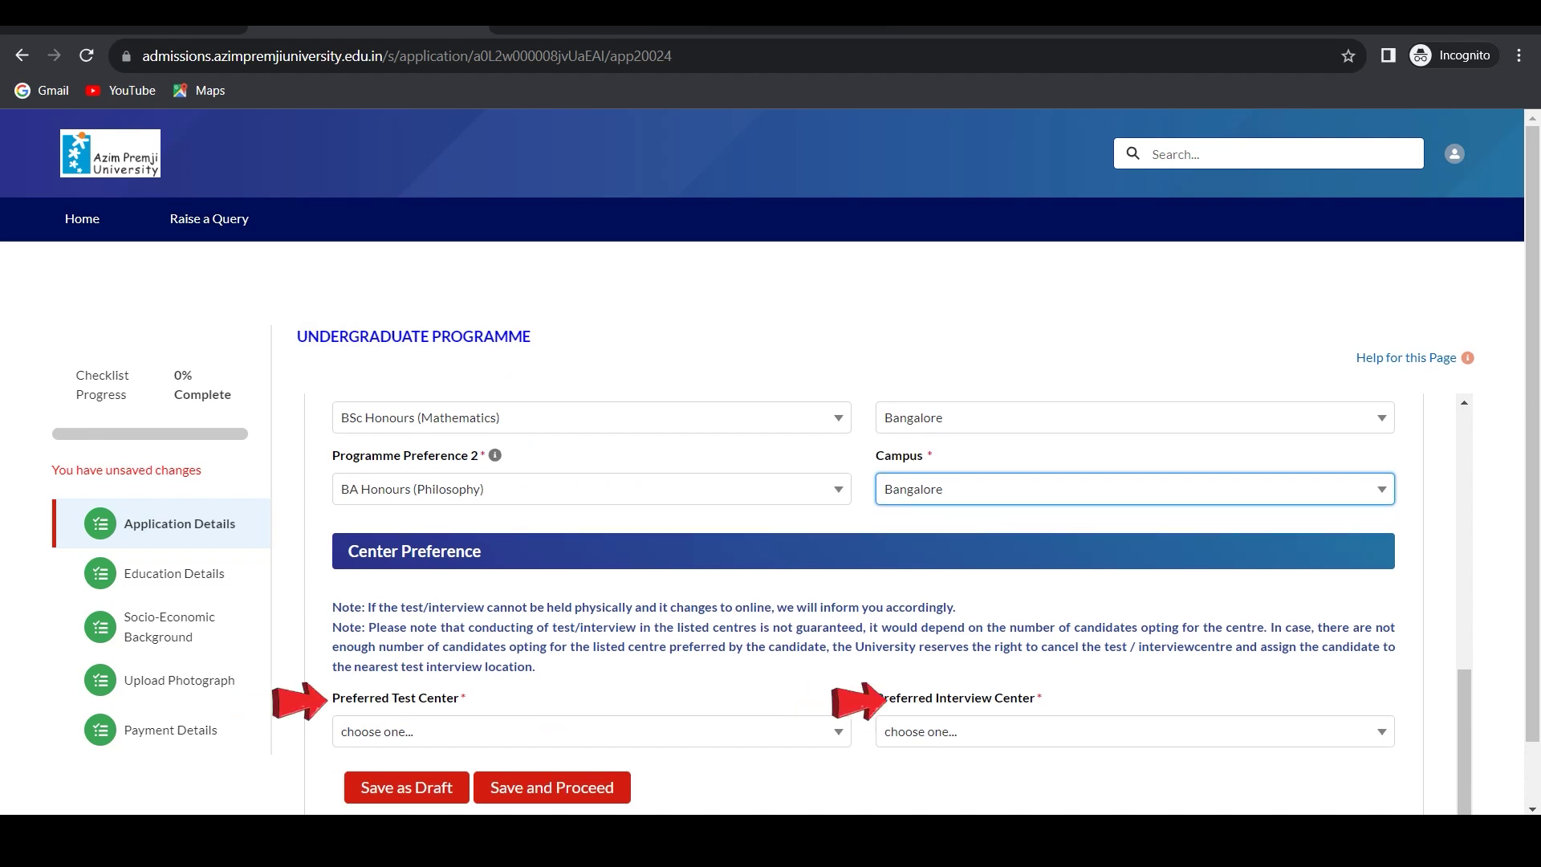
# - Choose Chennai as both the preferred test centre and interview centre
pyautogui.press('Tab')
pyautogui.hotkey('alt', 'Down')
pyautogui.press('Up')
pyautogui.press('Up')
pyautogui.press('Up')
pyautogui.press('Up')
pyautogui.press('Up')
pyautogui.press('Up')
pyautogui.press('Up')
pyautogui.press('Up')
pyautogui.press('Up')
pyautogui.press('Up')
pyautogui.press('Up')
pyautogui.press('Up')
pyautogui.press('Up')
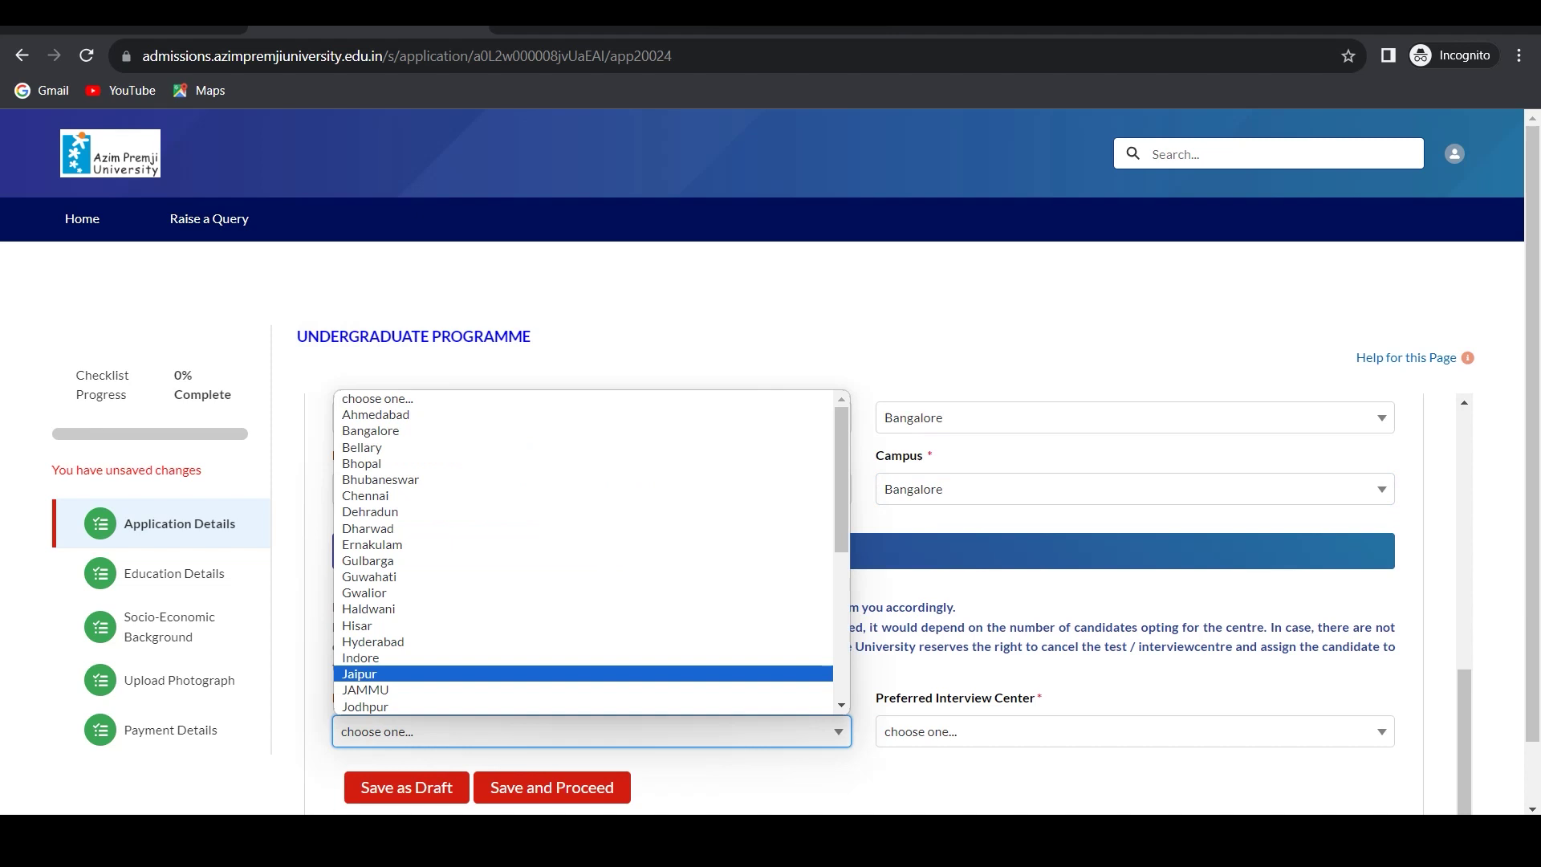
pyautogui.press('Down')
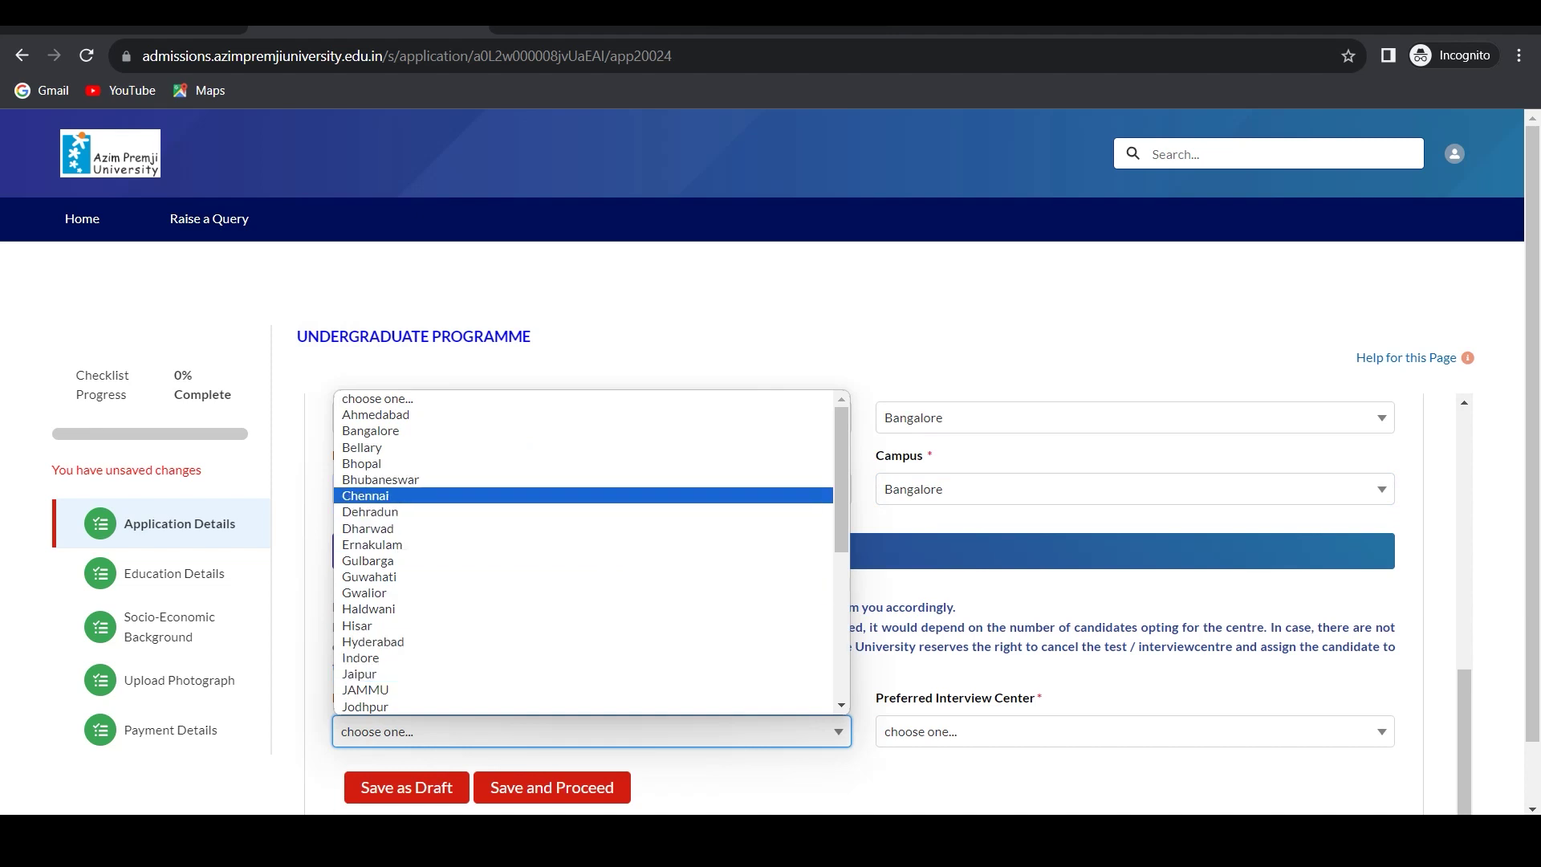
pyautogui.press('Escape')
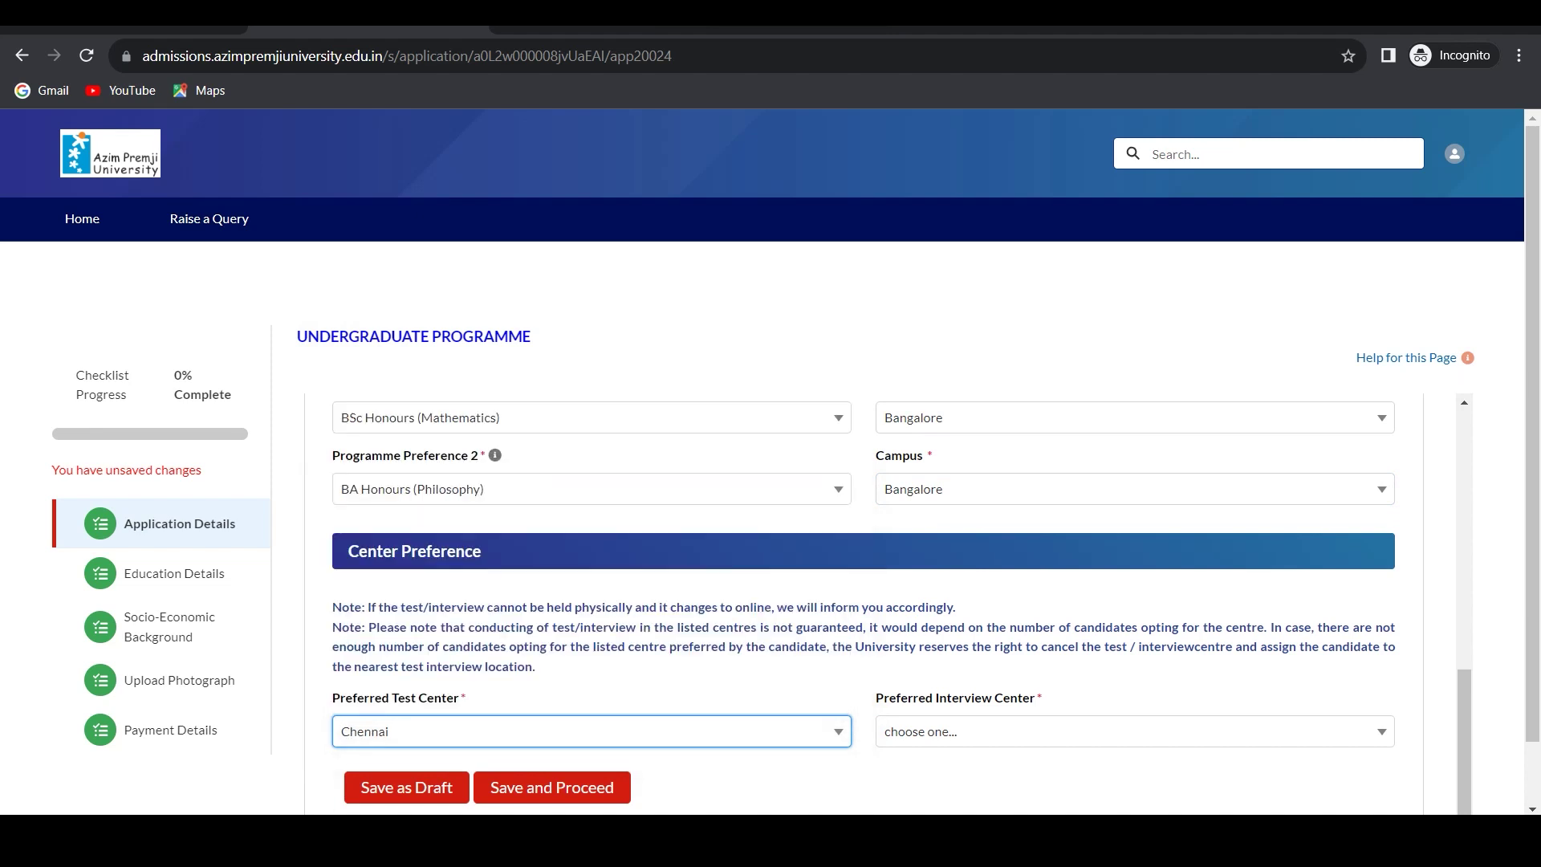
pyautogui.press('Tab')
pyautogui.hotkey('alt', 'Down')
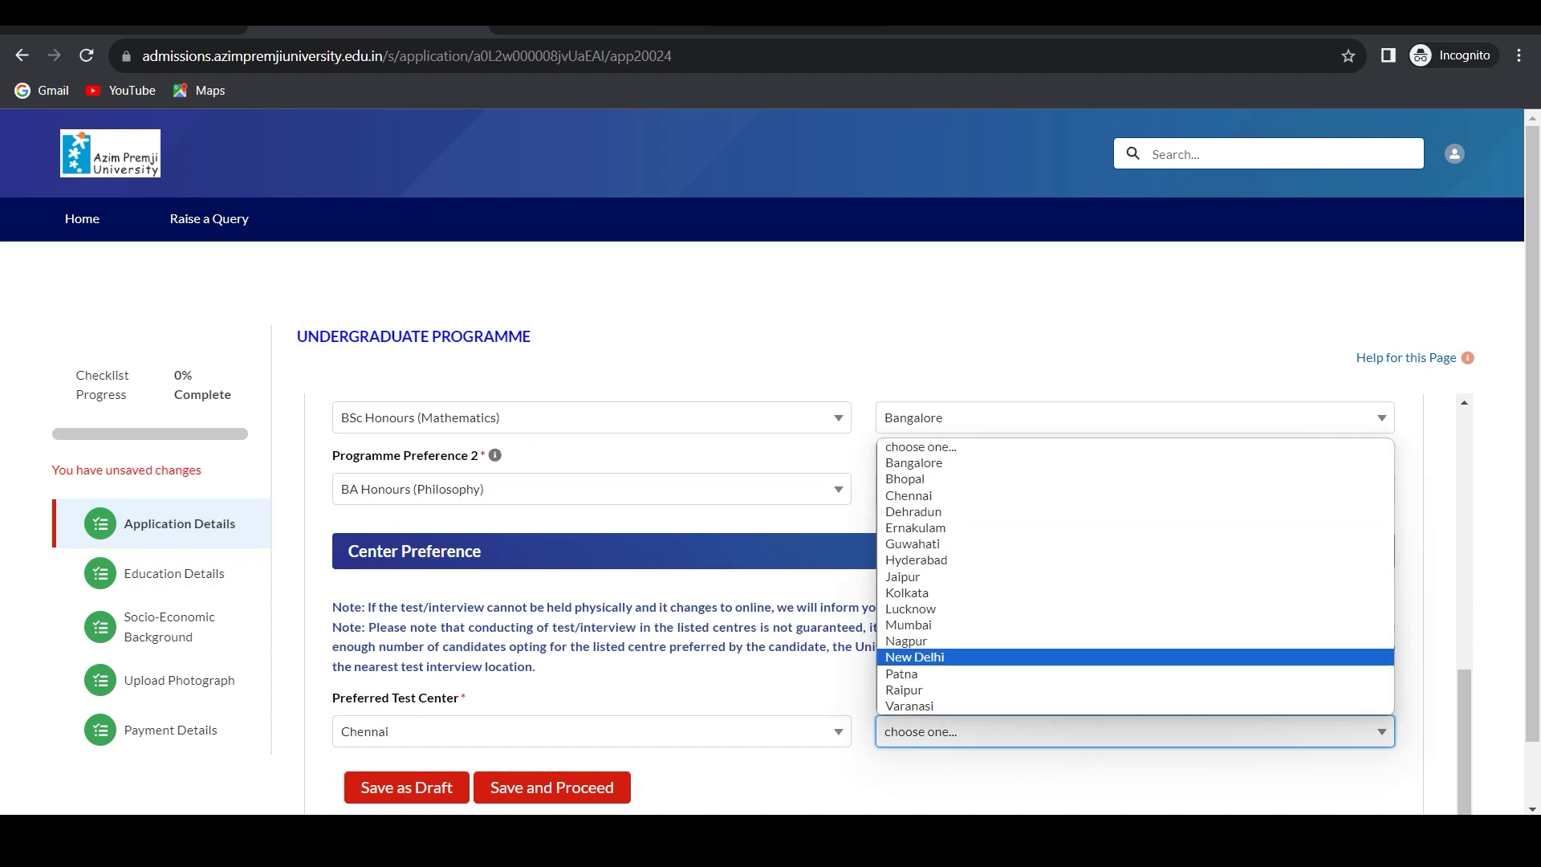
pyautogui.press('Return')
# - Save the application details and continue to Education Details
pyautogui.press('Tab')
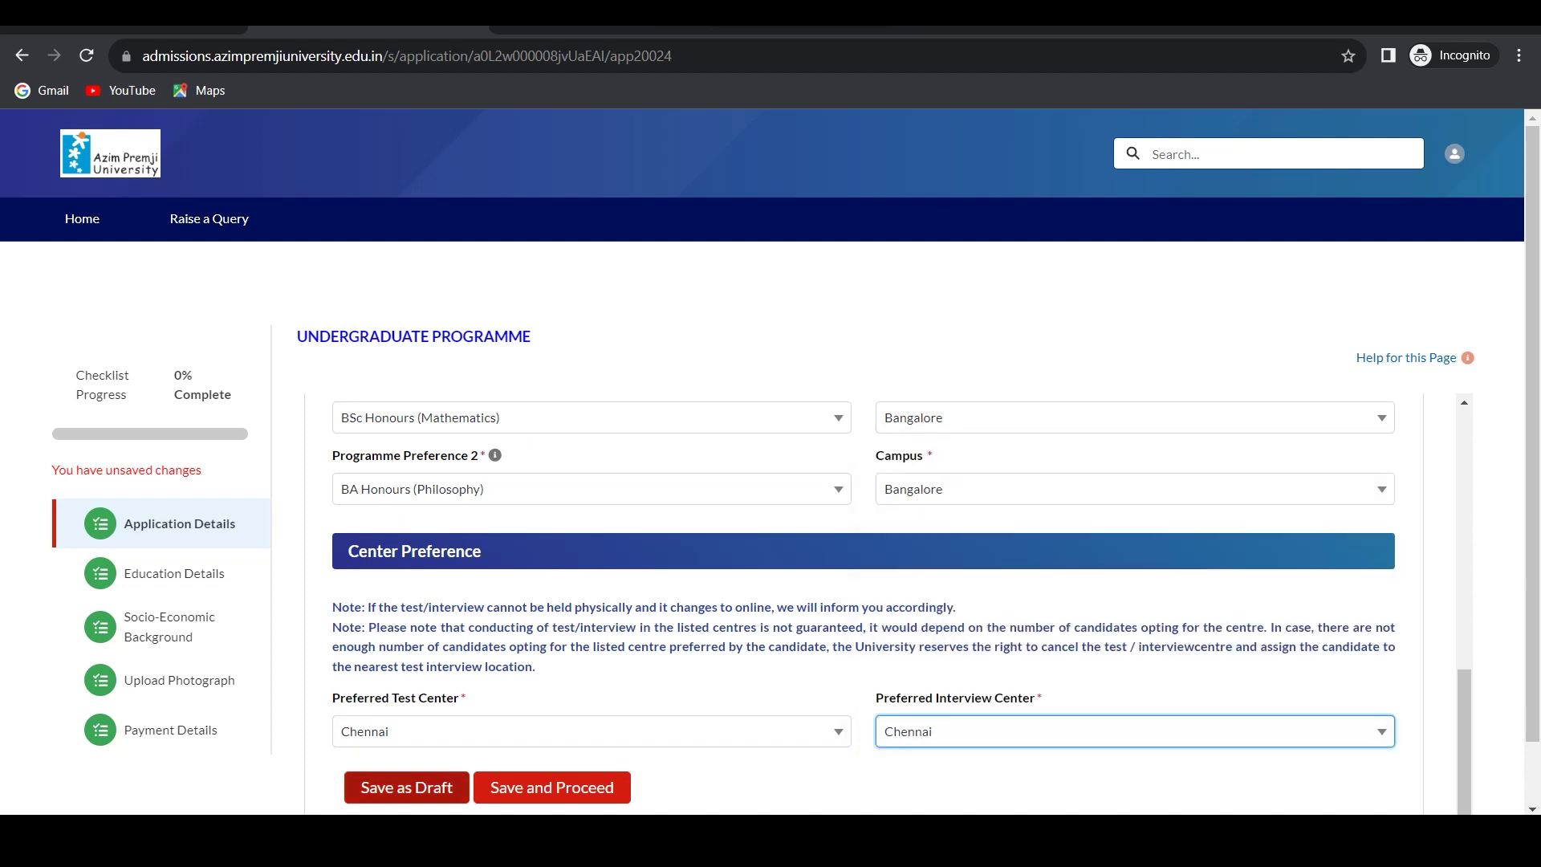
pyautogui.press('Tab')
pyautogui.click(486, 791)
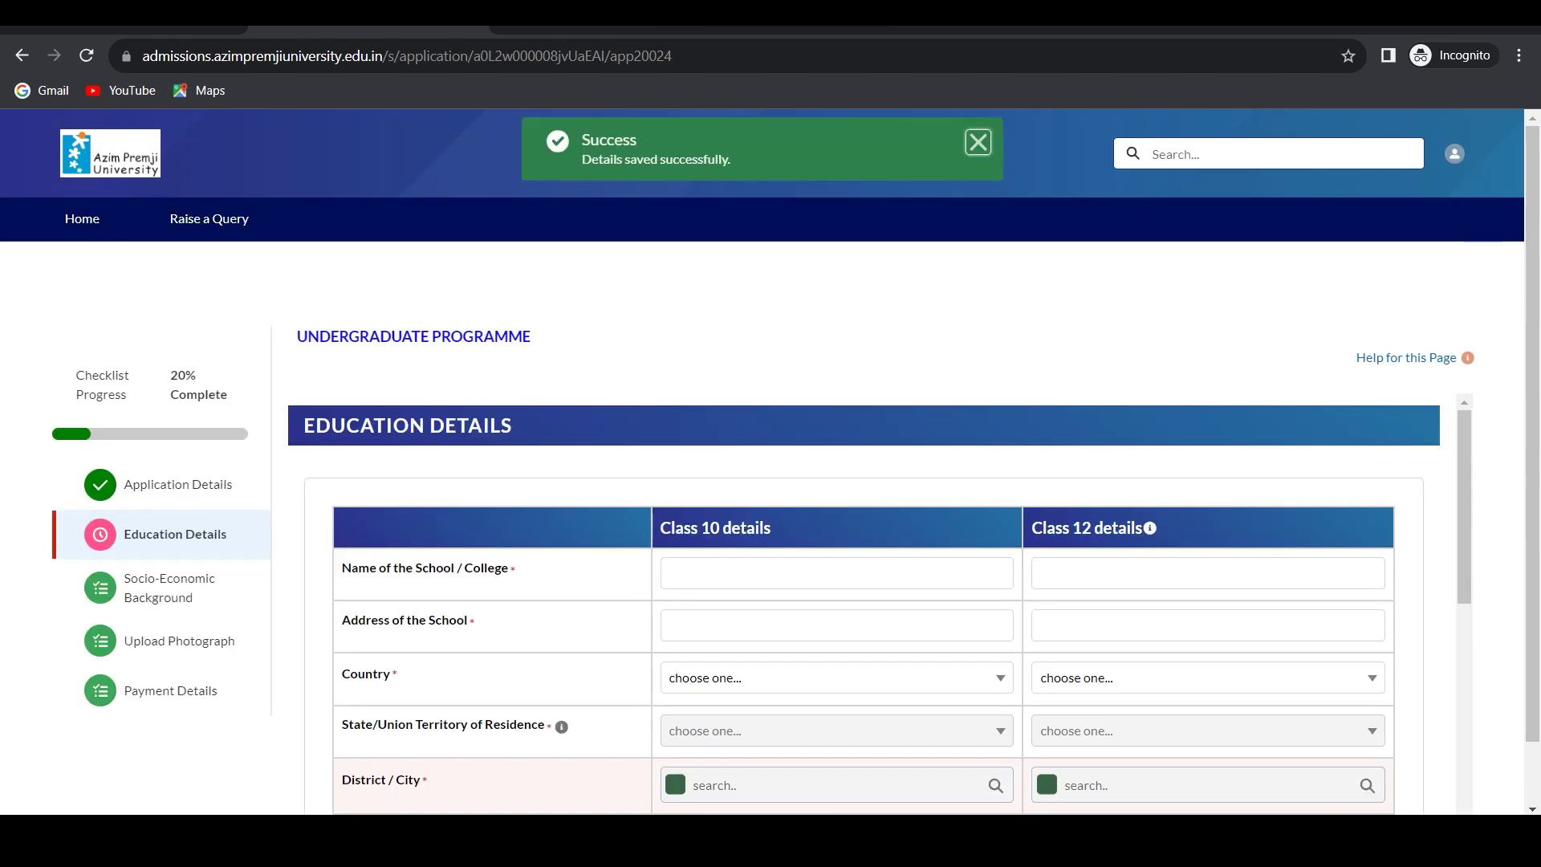
# - Enter Class 10 and 12 school names and addresses Tripura and Agt
pyautogui.scroll(-2, 863, 602)
pyautogui.scroll(-1, 863, 602)
pyautogui.scroll(1, 863, 602)
pyautogui.scroll(2, 344, 585)
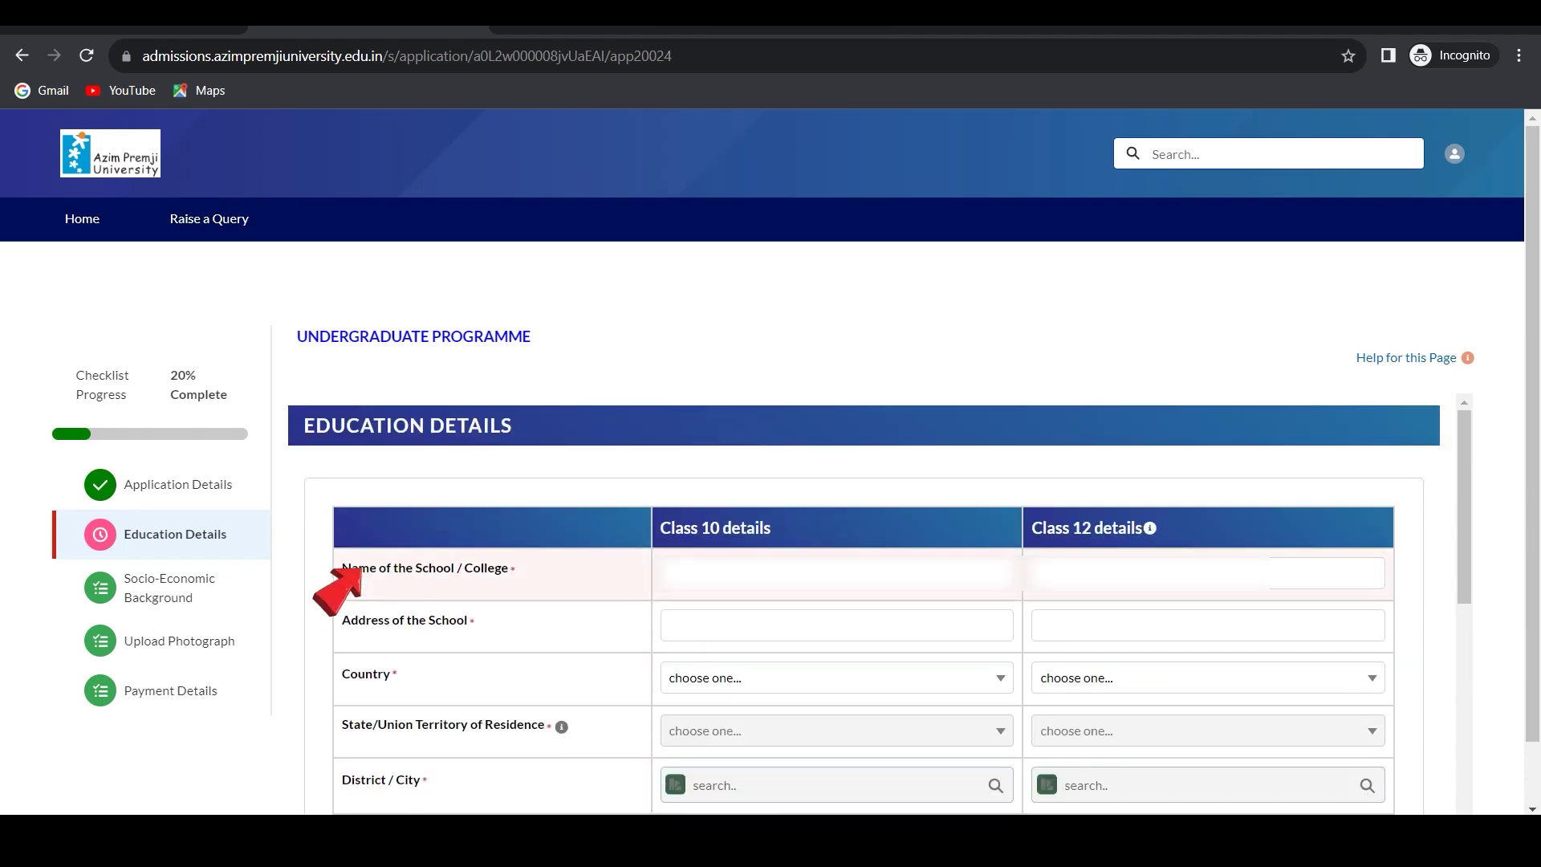
pyautogui.click(357, 572)
pyautogui.write('Government Higher School')
pyautogui.write('ondary School')
pyautogui.press('Tab')
pyautogui.write('Government Higher')
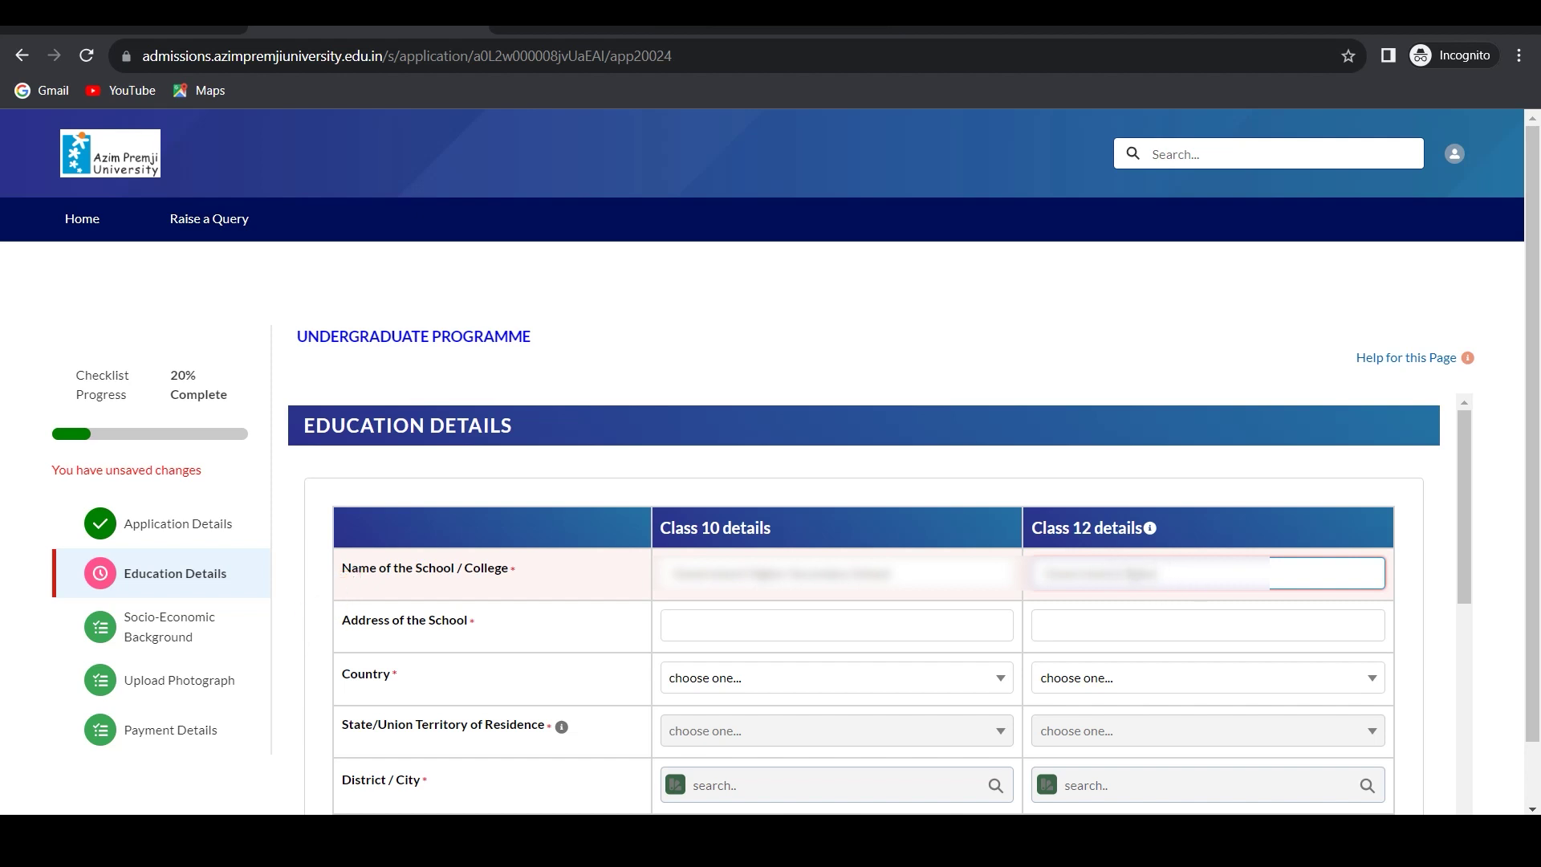
pyautogui.write('chool')
pyautogui.press('Tab')
pyautogui.write('Tripura')
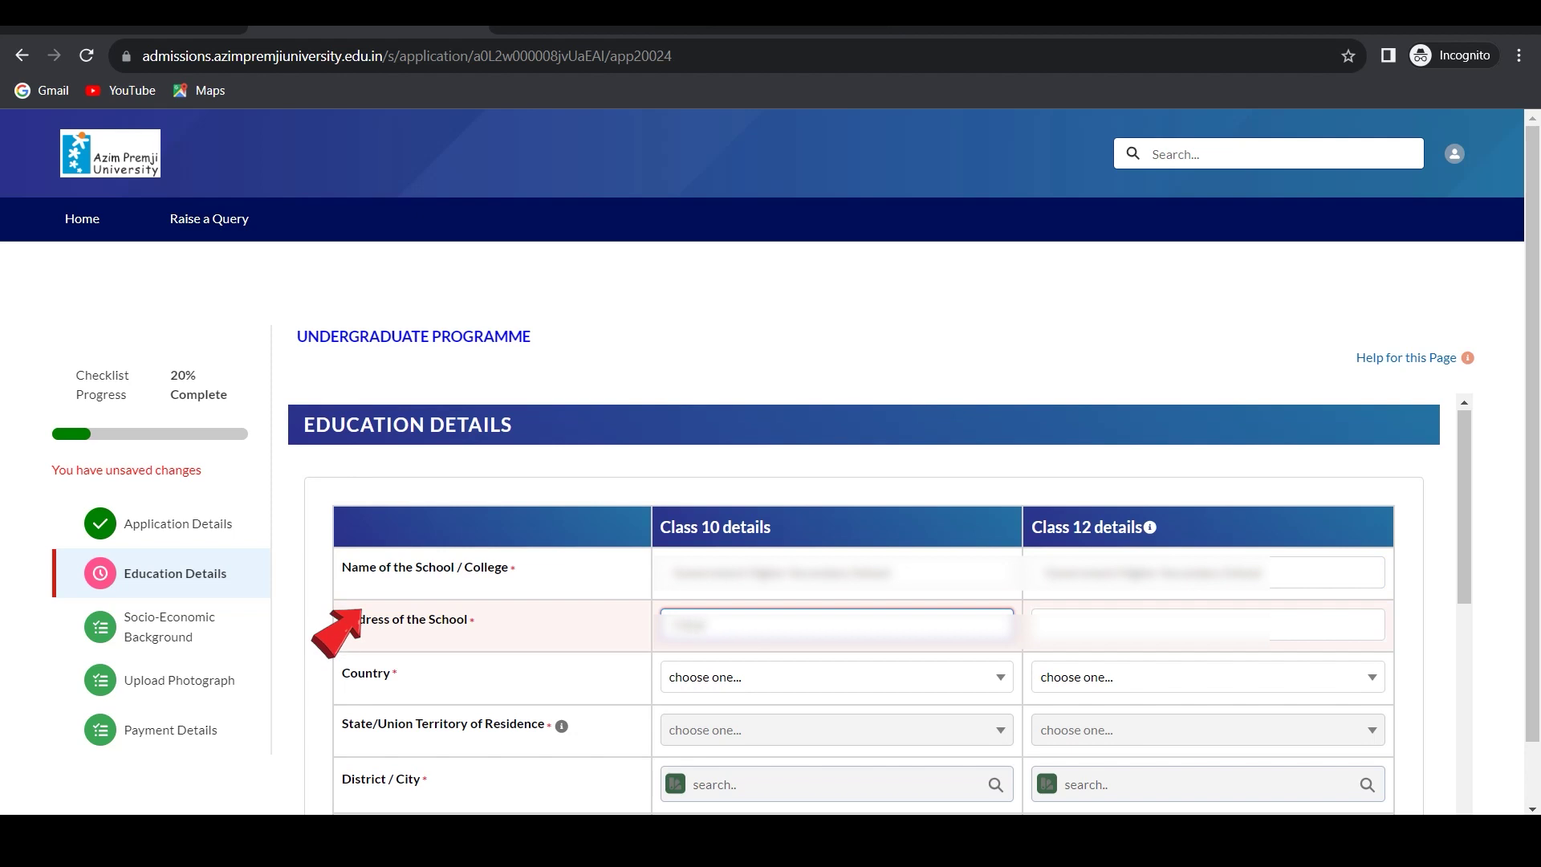
pyautogui.press('Tab')
pyautogui.write('Agt')
# - Set the country to India for both Class 10 and Class 12
pyautogui.press('Tab')
pyautogui.hotkey('alt', 'Down')
pyautogui.press('Down')
pyautogui.press('Return')
pyautogui.press('Tab')
pyautogui.hotkey('alt', 'Down')
pyautogui.press('Down')
pyautogui.press('Return')
# - Set the state to Tamil Nadu for both Class 10 and Class 12
pyautogui.press('Tab')
pyautogui.hotkey('alt', 'Down')
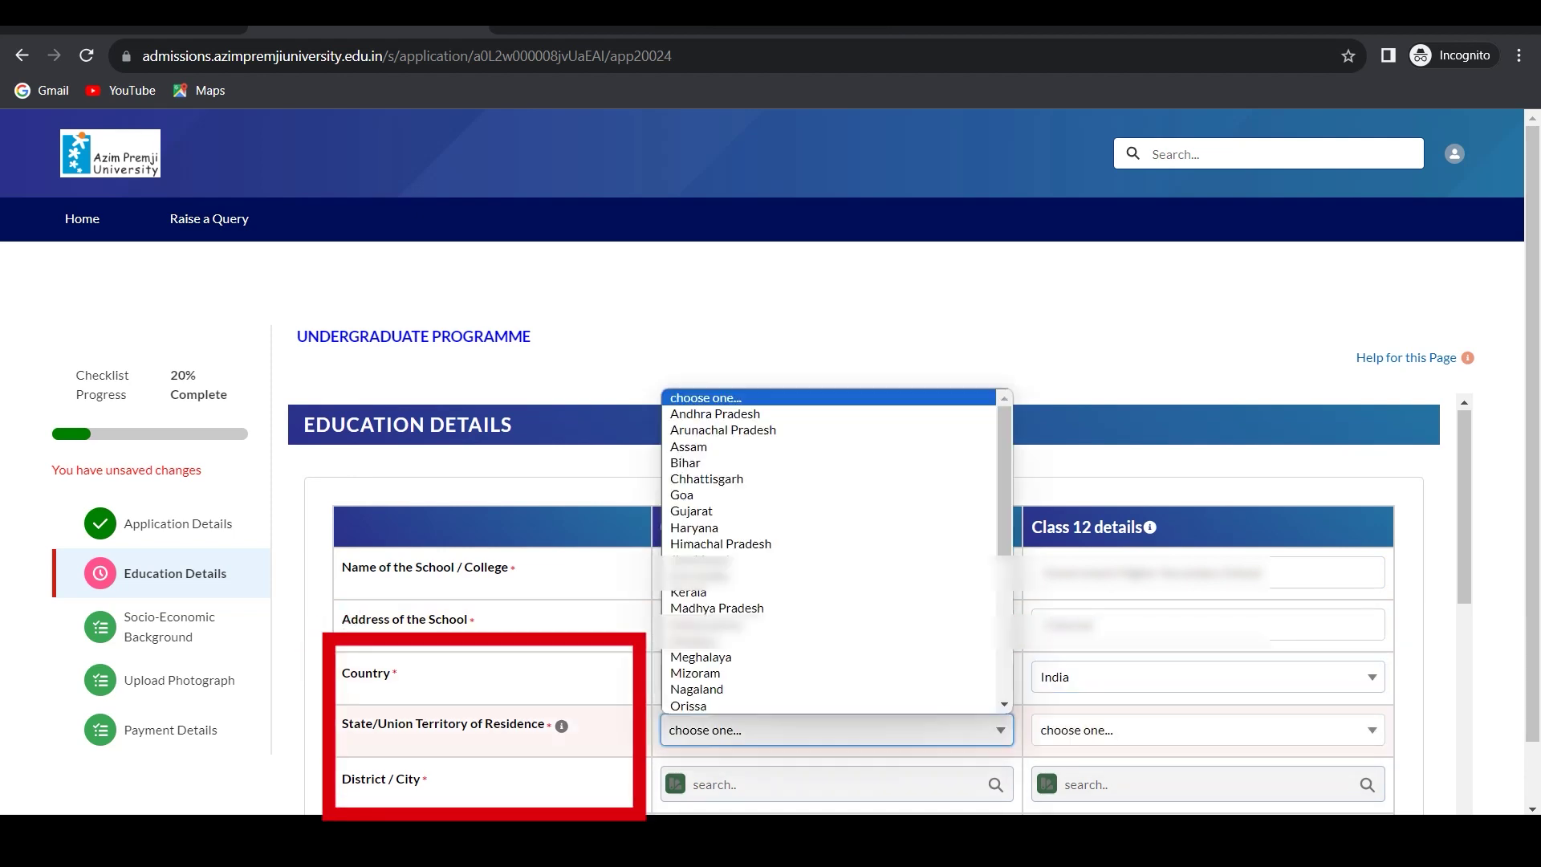
pyautogui.press('t')
pyautogui.press('Return')
pyautogui.press('Tab')
pyautogui.hotkey('alt', 'Down')
pyautogui.press('t')
pyautogui.press('t')
pyautogui.press('t')
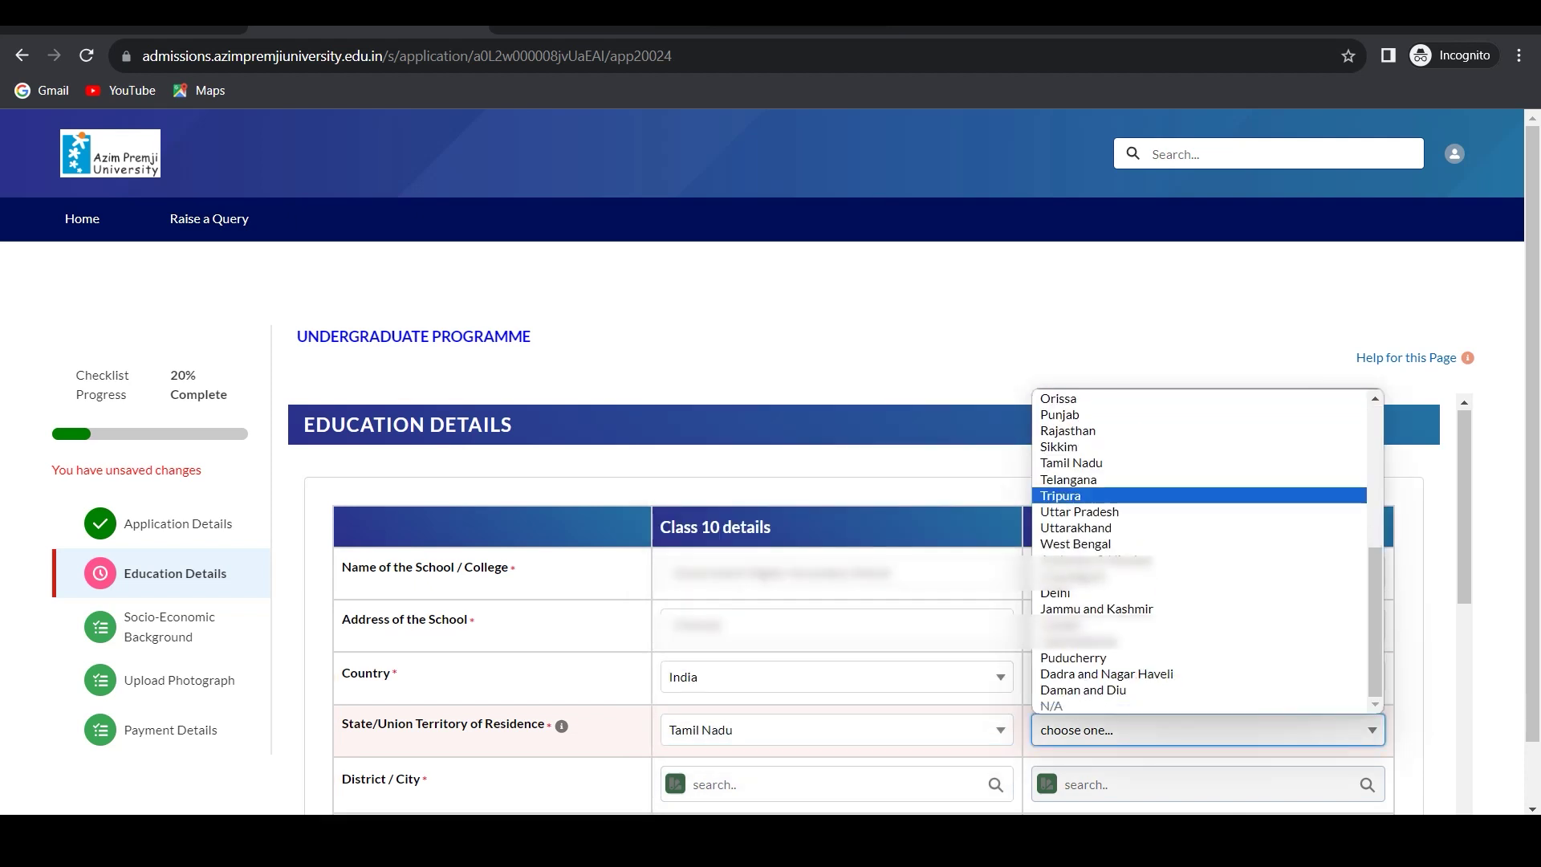
pyautogui.press('t')
pyautogui.press('Return')
pyautogui.press('Tab')
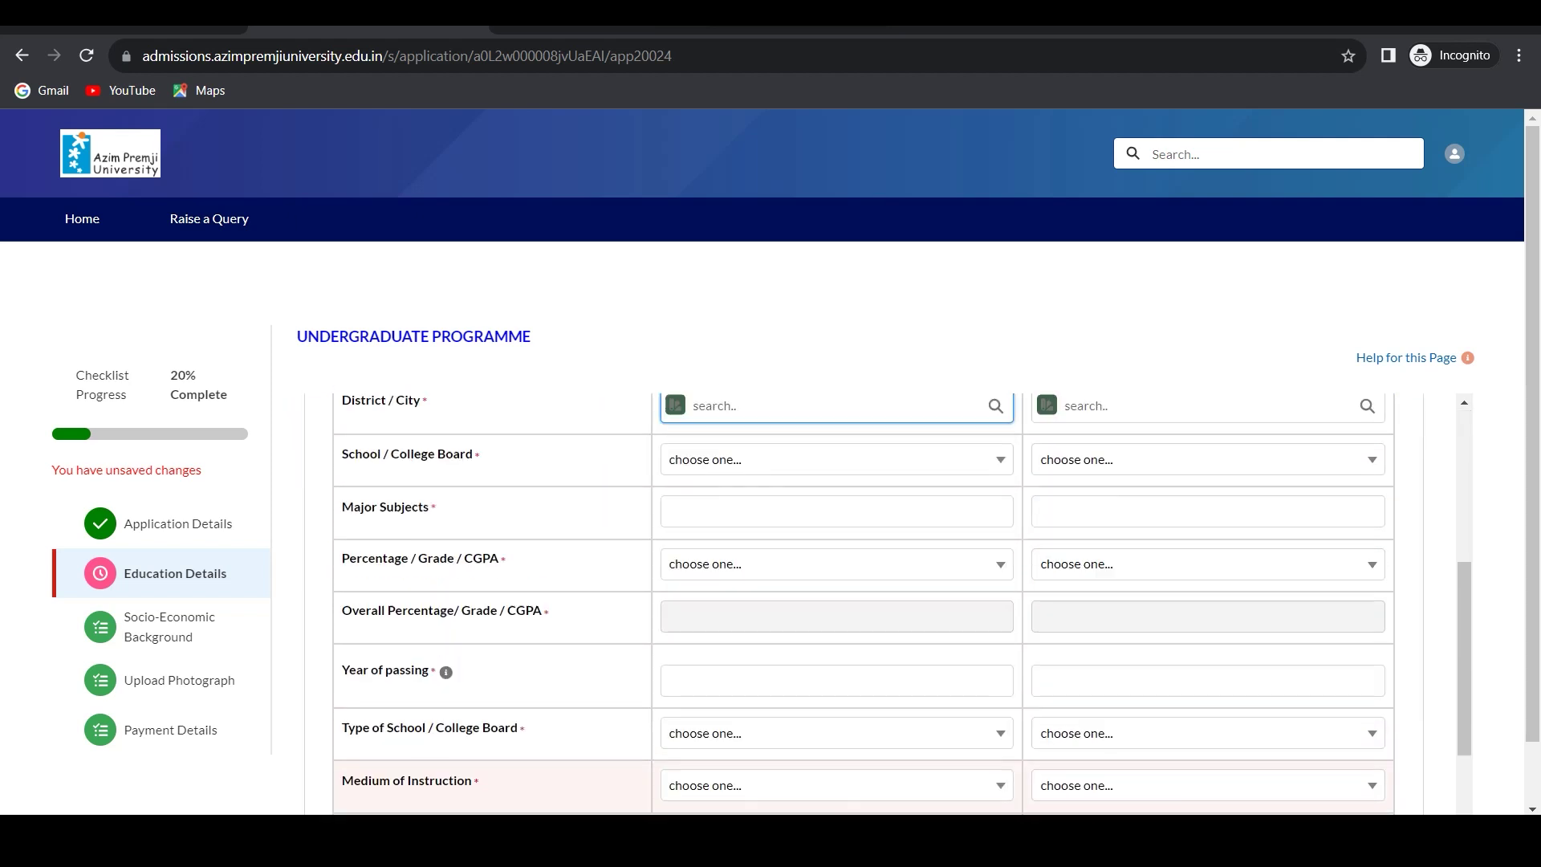
# - Pick Chennai as the district for both Class 10 and Class 12
pyautogui.write('ariya')
pyautogui.press('BackSpace')
pyautogui.press('BackSpace')
pyautogui.press('BackSpace')
pyautogui.press('BackSpace')
pyautogui.press('BackSpace')
pyautogui.write('chennai')
pyautogui.press('Return')
pyautogui.press('Tab')
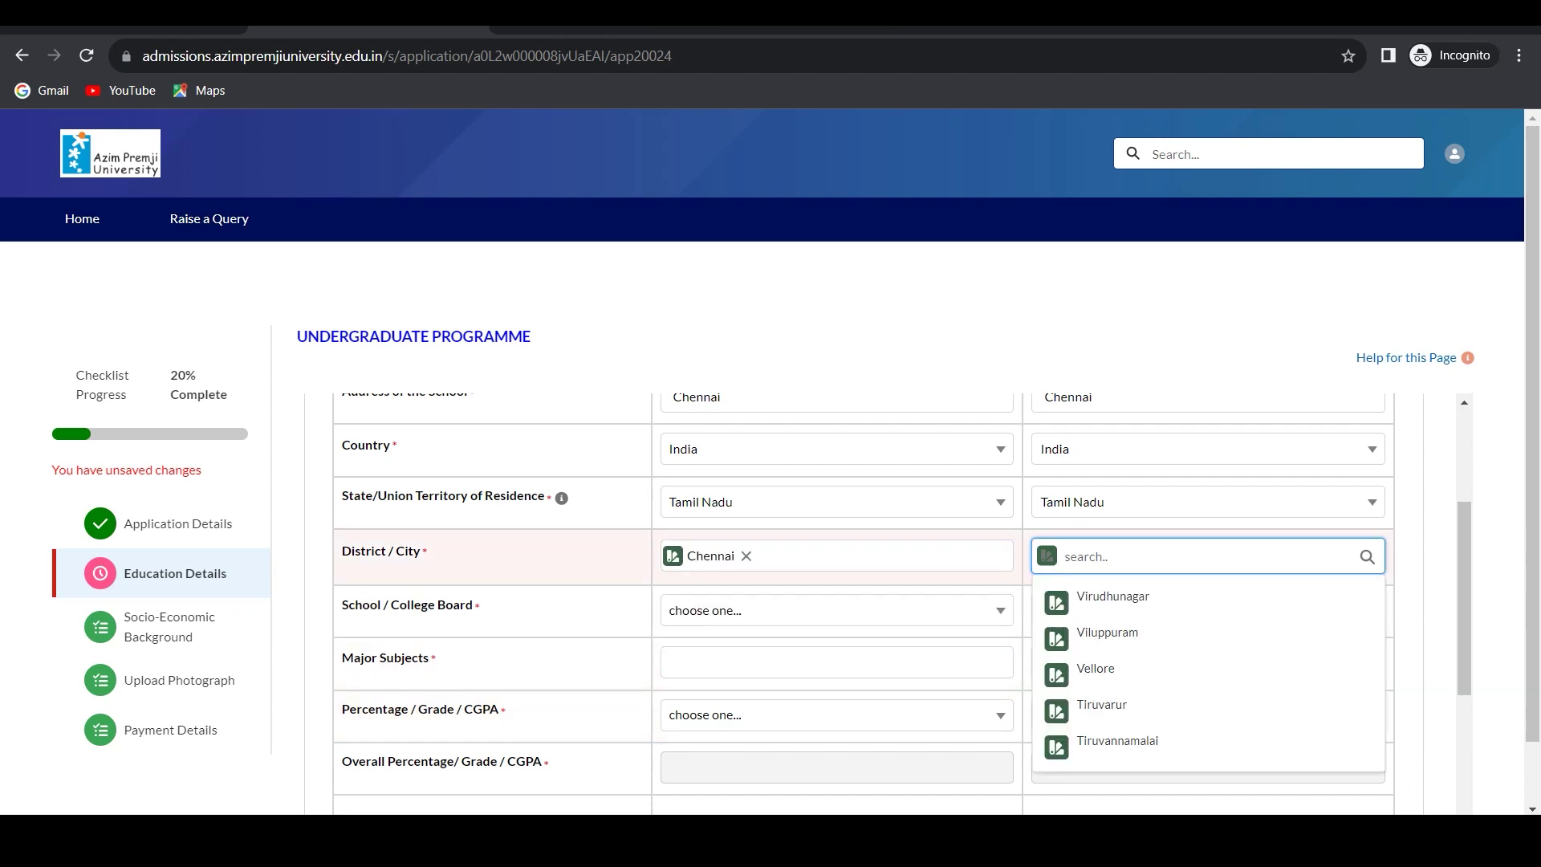
pyautogui.write('chennai')
pyautogui.press('Return')
pyautogui.press('Tab')
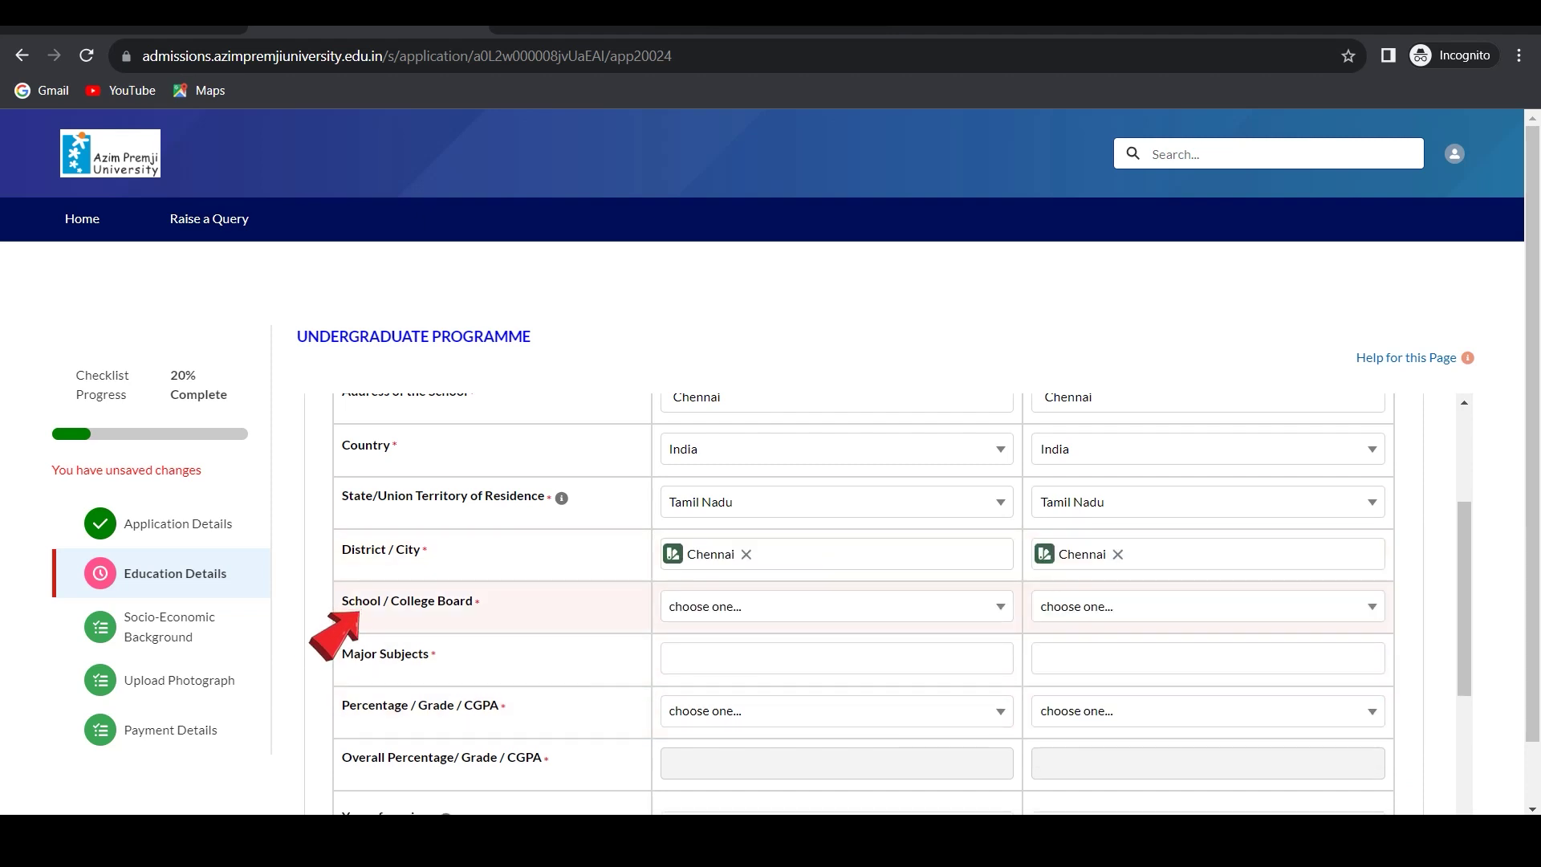
# - Set the school board to STATE for both classes
pyautogui.press('space')
pyautogui.press('Down')
pyautogui.press('Down')
pyautogui.press('Down')
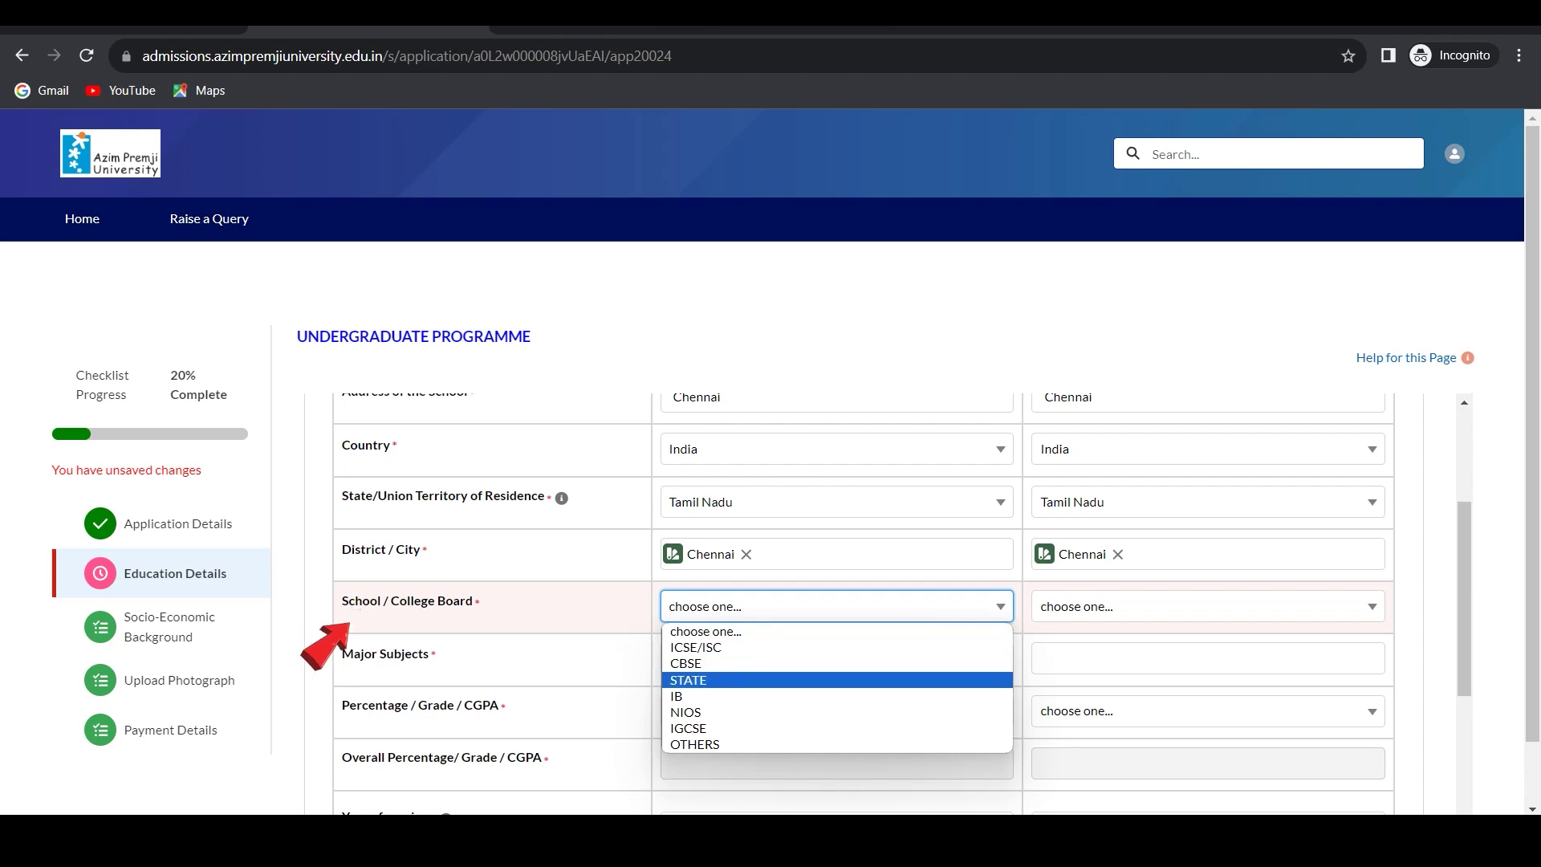
pyautogui.press('Return')
pyautogui.press('Tab')
pyautogui.press('space')
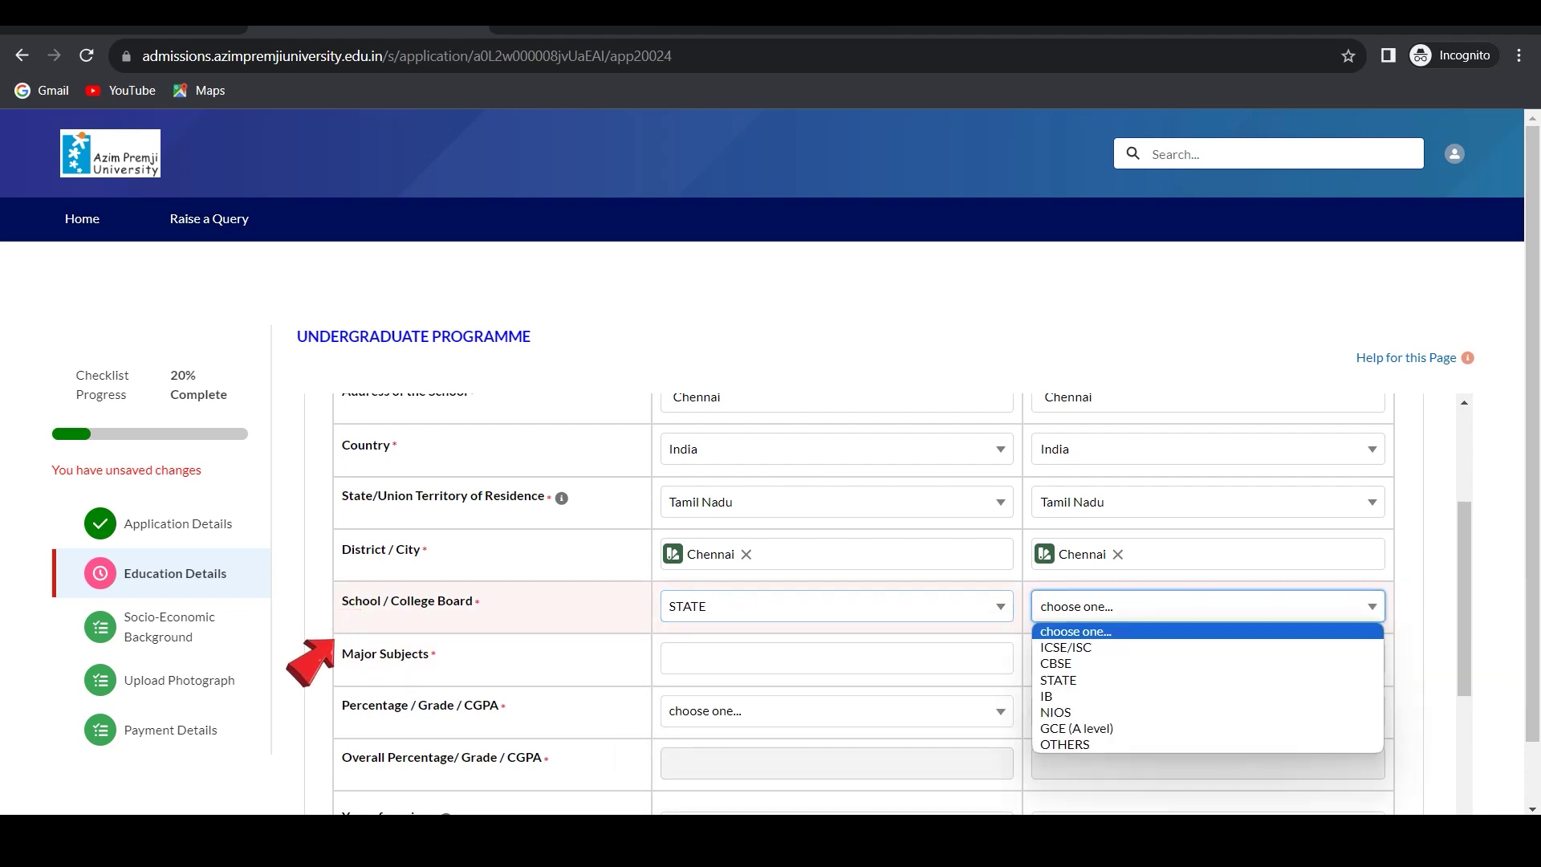
pyautogui.press('Down')
pyautogui.press('Down')
pyautogui.press('Down')
pyautogui.press('Down')
pyautogui.press('Down')
pyautogui.press('Up')
pyautogui.press('Up')
pyautogui.press('Escape')
pyautogui.press('Tab')
# - Enter major subjects: MATHS, SCIENCE, SOCIAL for Class 10; MATHS, PHYSICS, CHEMISTRY, BIOLOGY for Class 12
pyautogui.write('MATHS, SCIENCE, SOCIAL')
pyautogui.press('Tab')
pyautogui.write('MATHS, PHYSICS, CHEMIS')
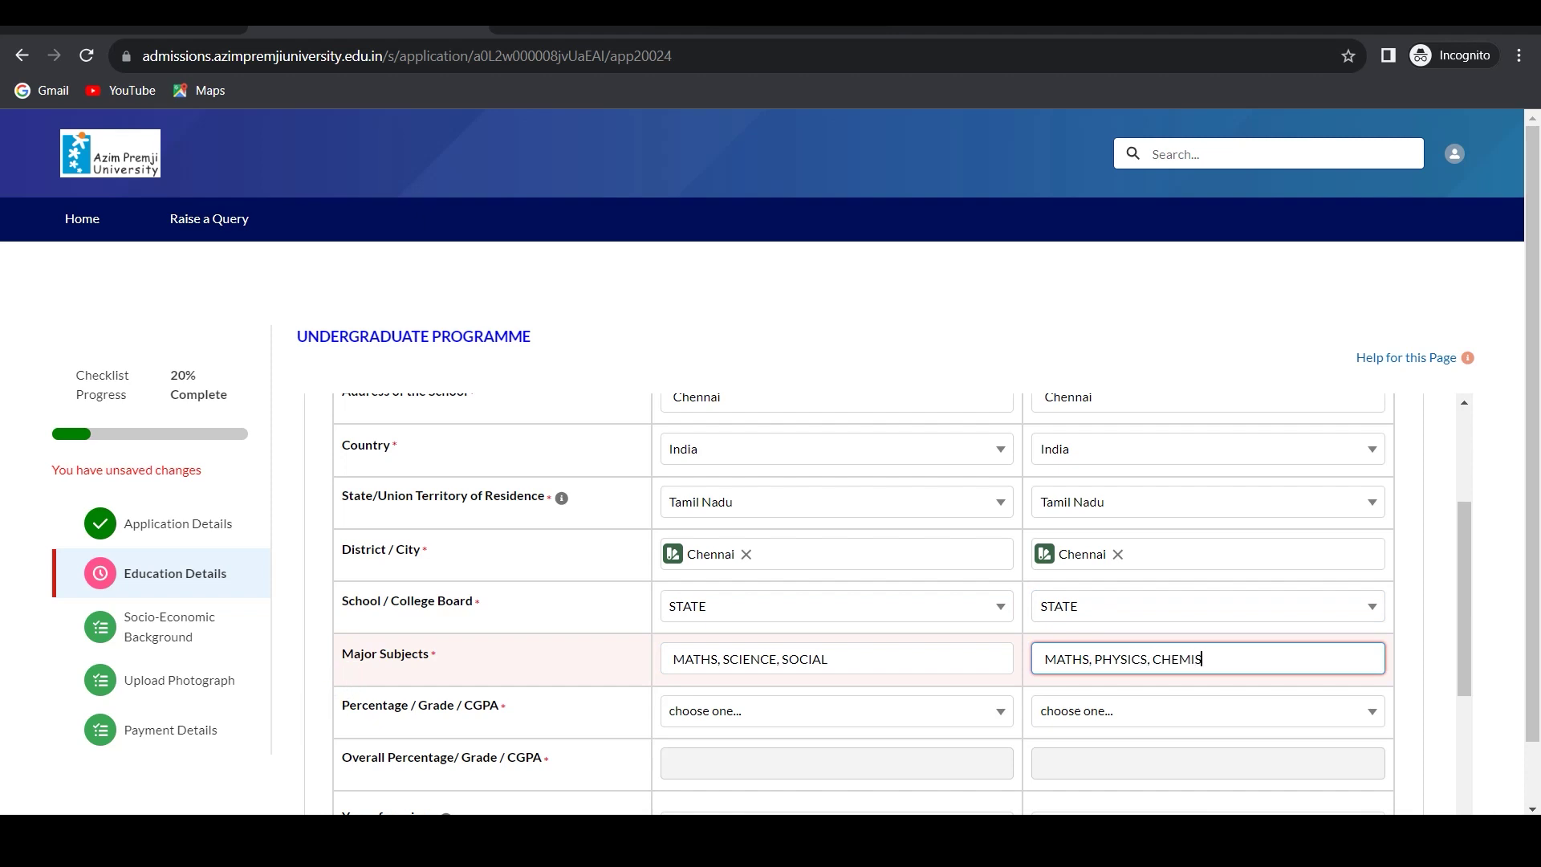
pyautogui.write('TRY, BIOLOGY')
# - Choose Percentage as the Class 10 Percentage / Grade / CGPA type
pyautogui.press('Tab')
pyautogui.hotkey('alt', 'Down')
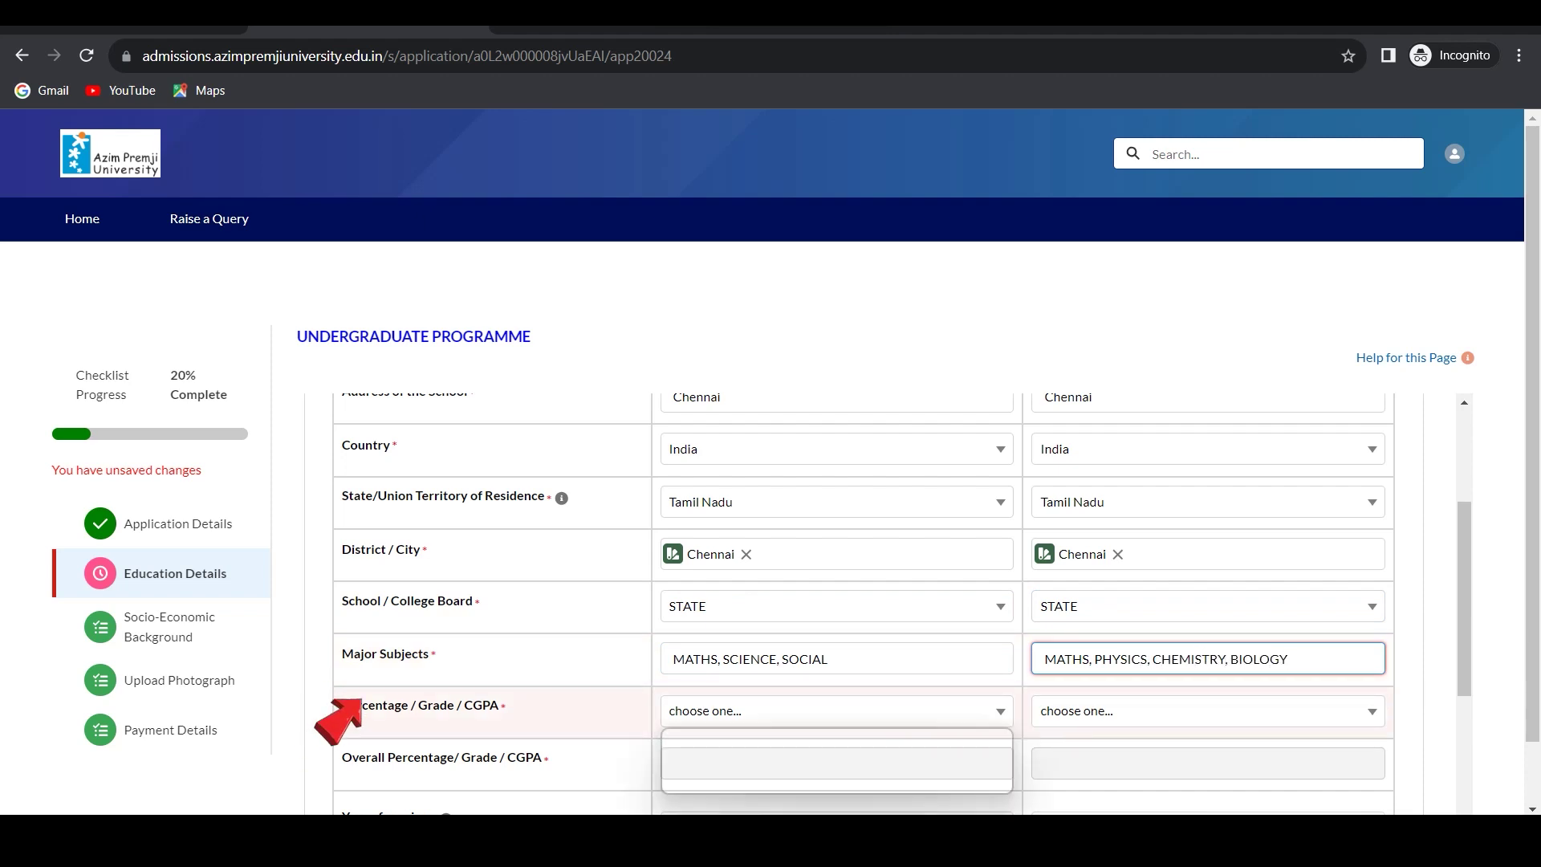
pyautogui.press('Down')
pyautogui.press('Return')
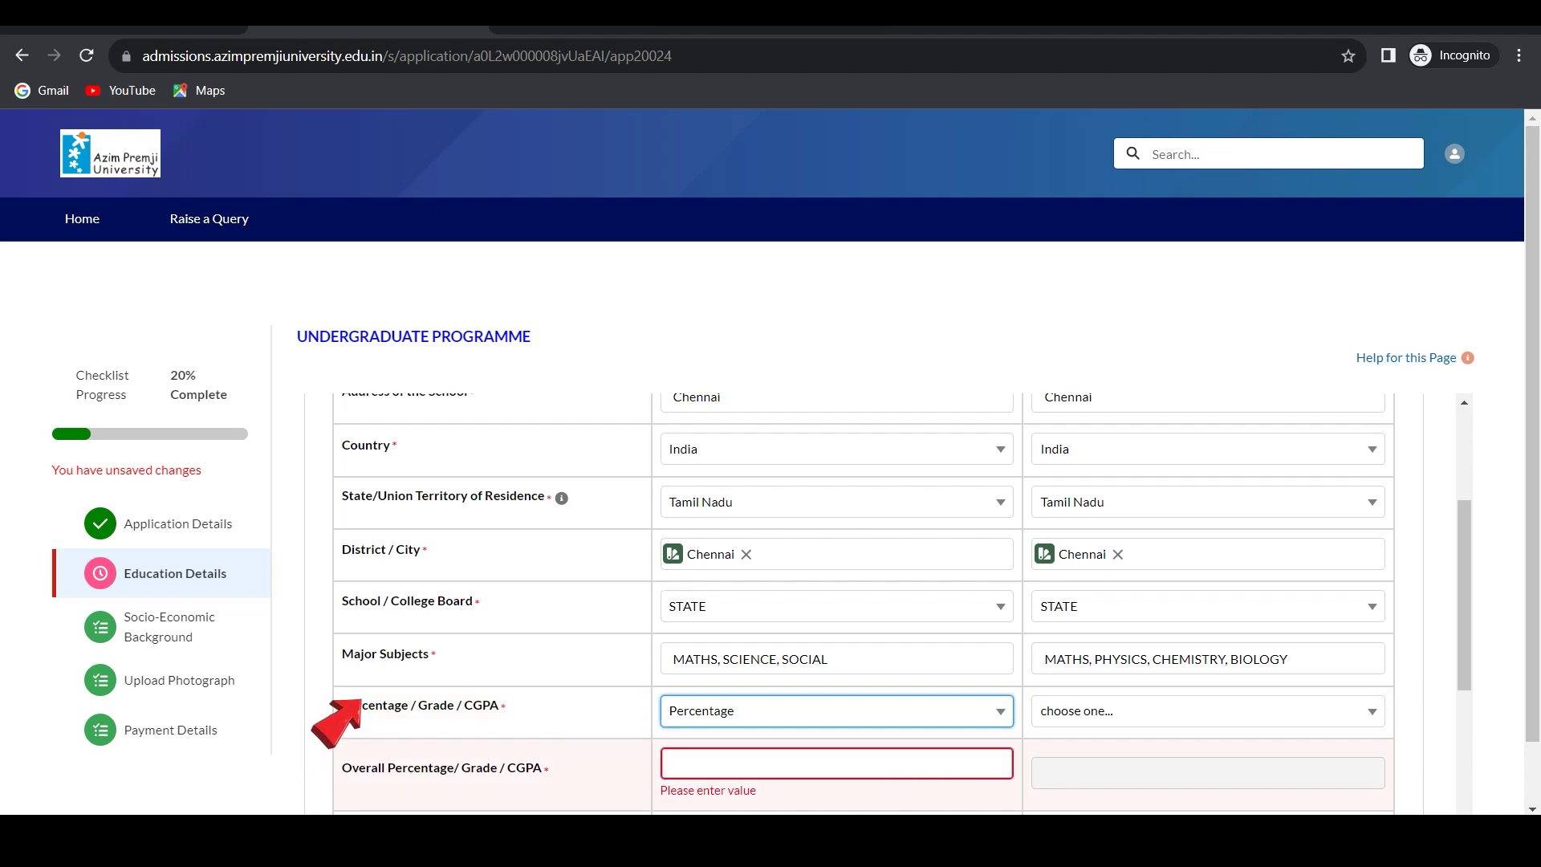
pyautogui.press('Tab')
pyautogui.scroll(-2, 337, 720)
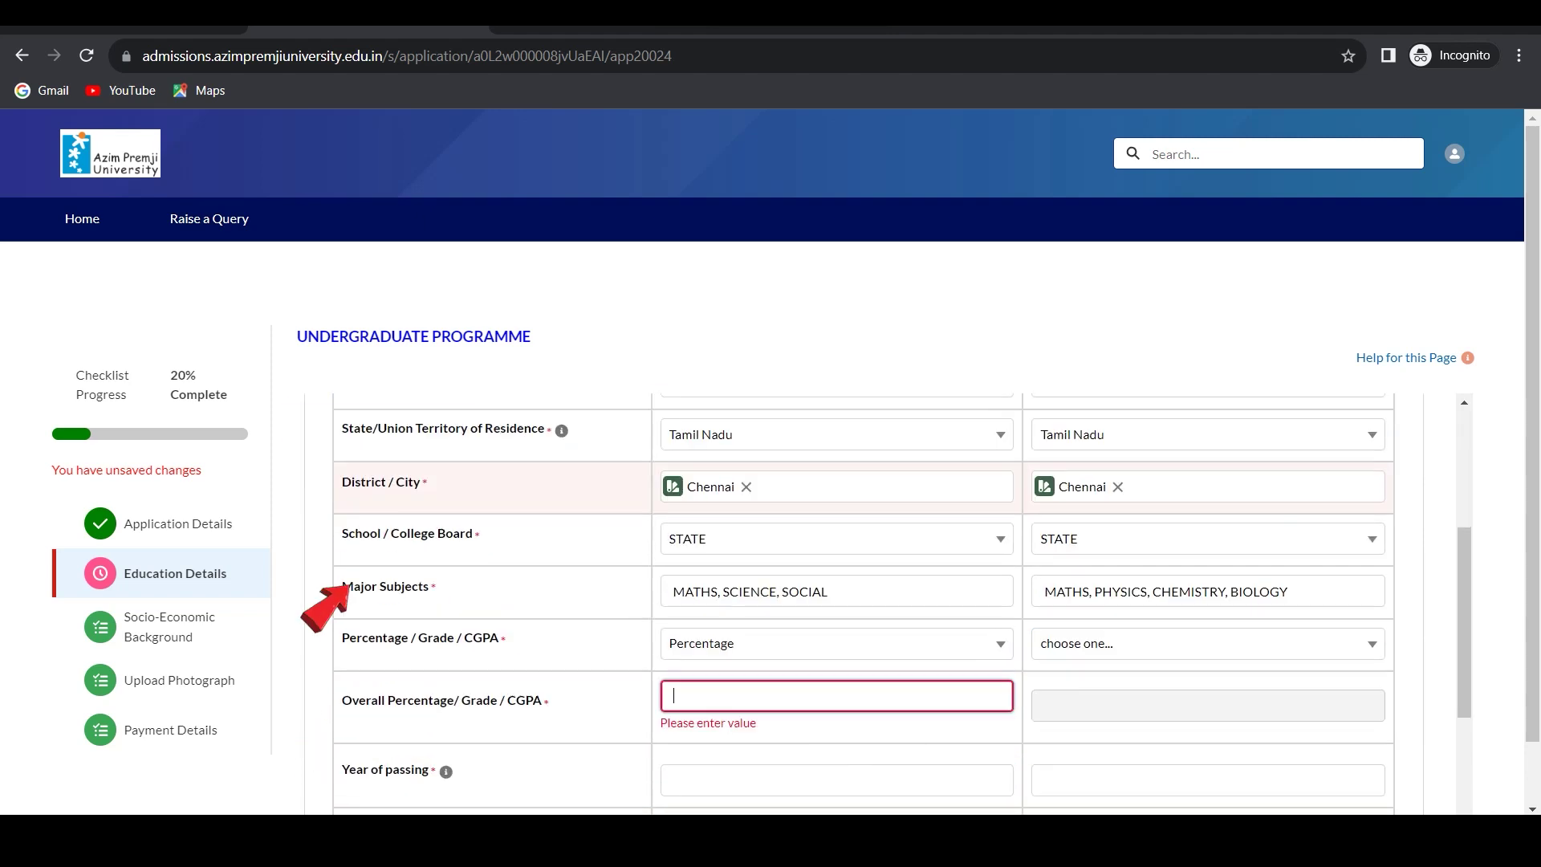
# - Enter overall percentage 94 and passing years 2022 and 2024
pyautogui.write('94')
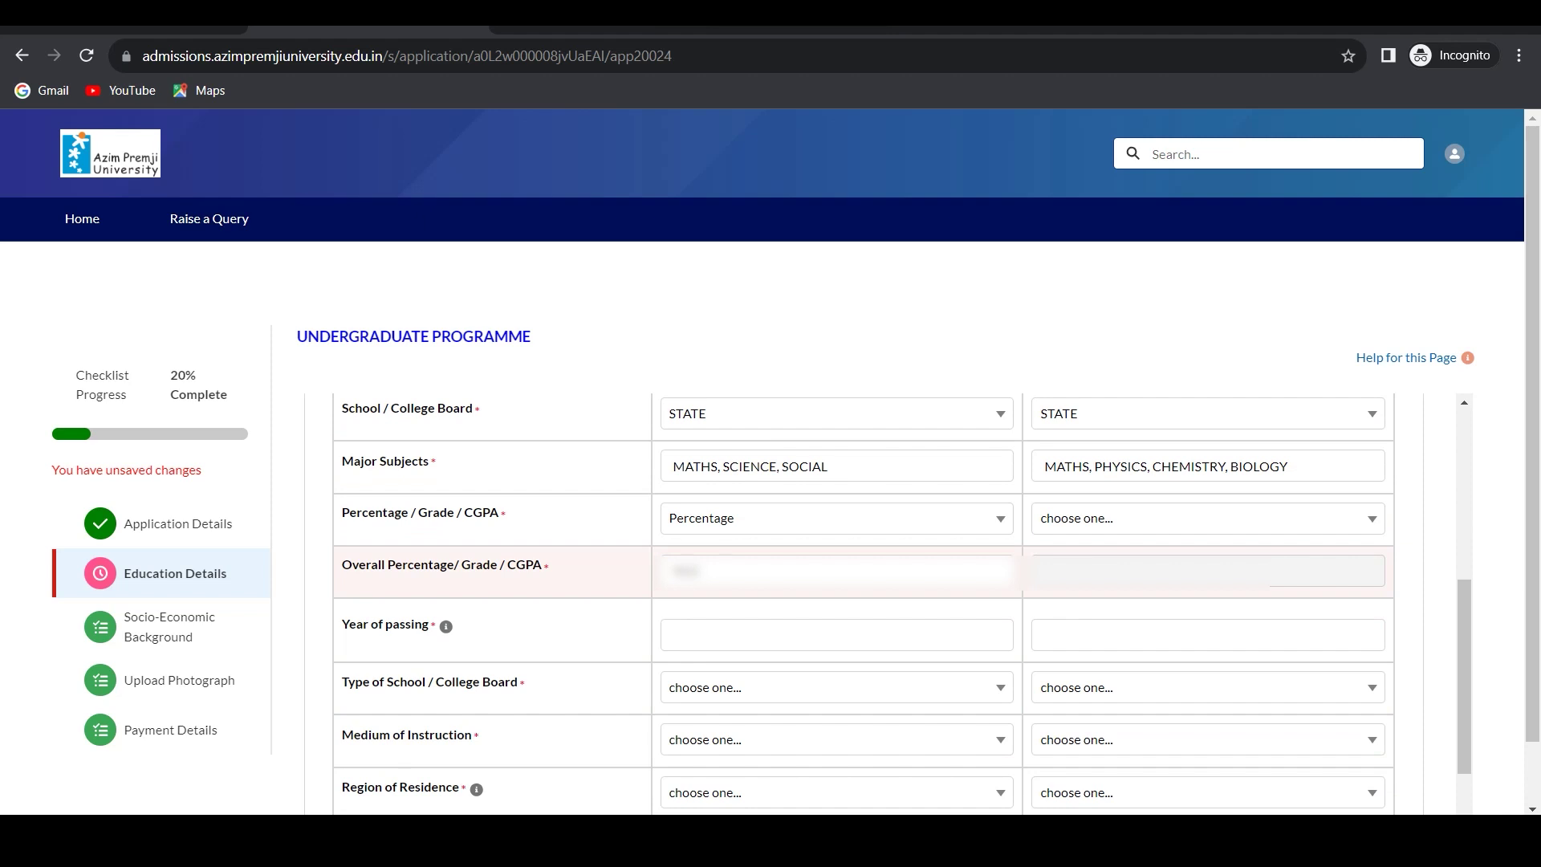
pyautogui.click(836, 635)
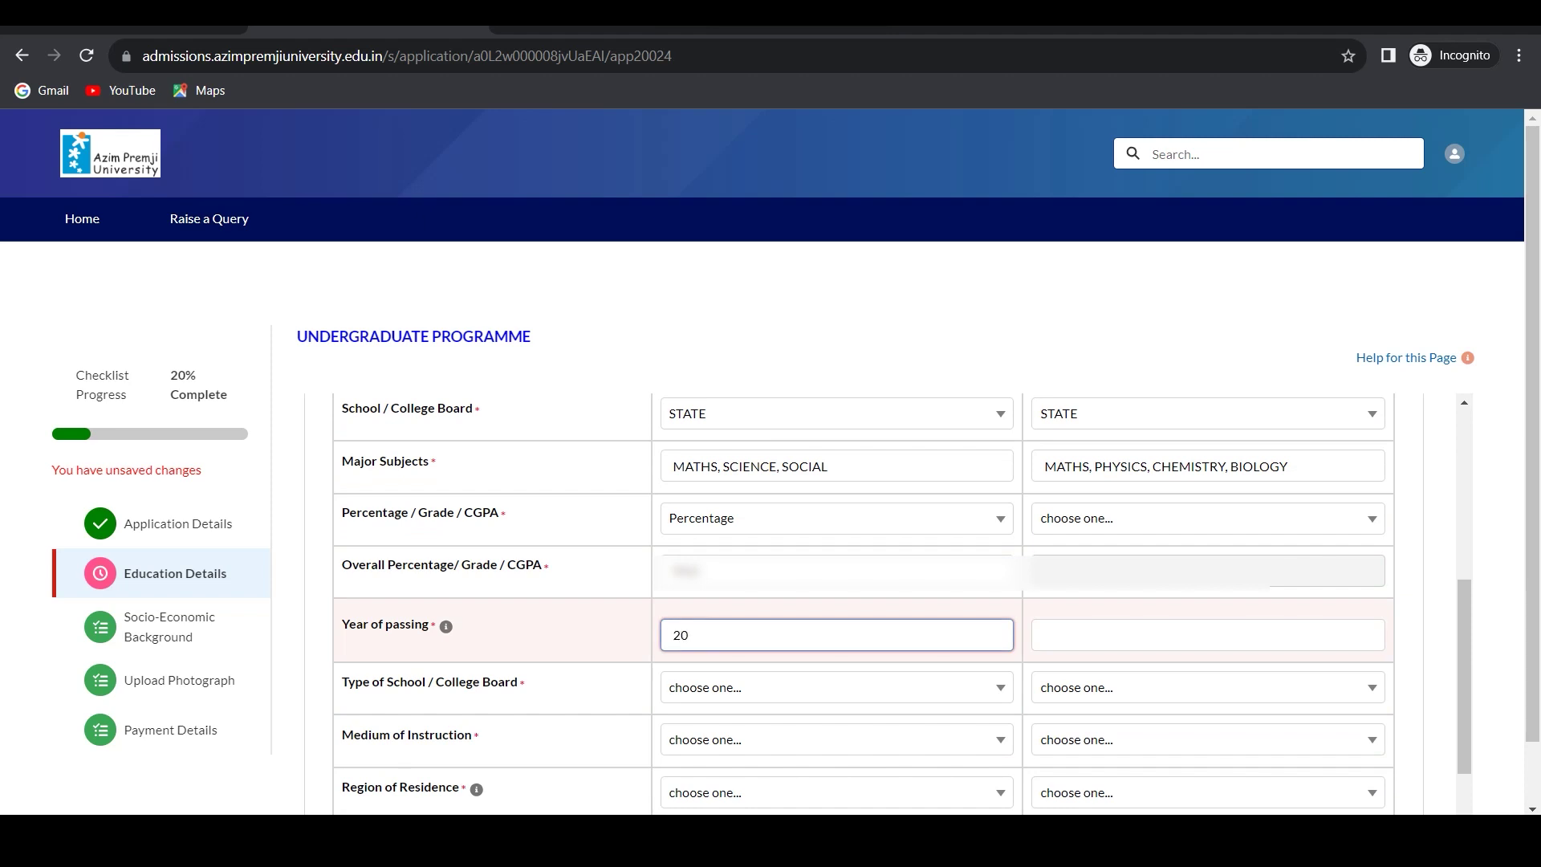
pyautogui.write('2022')
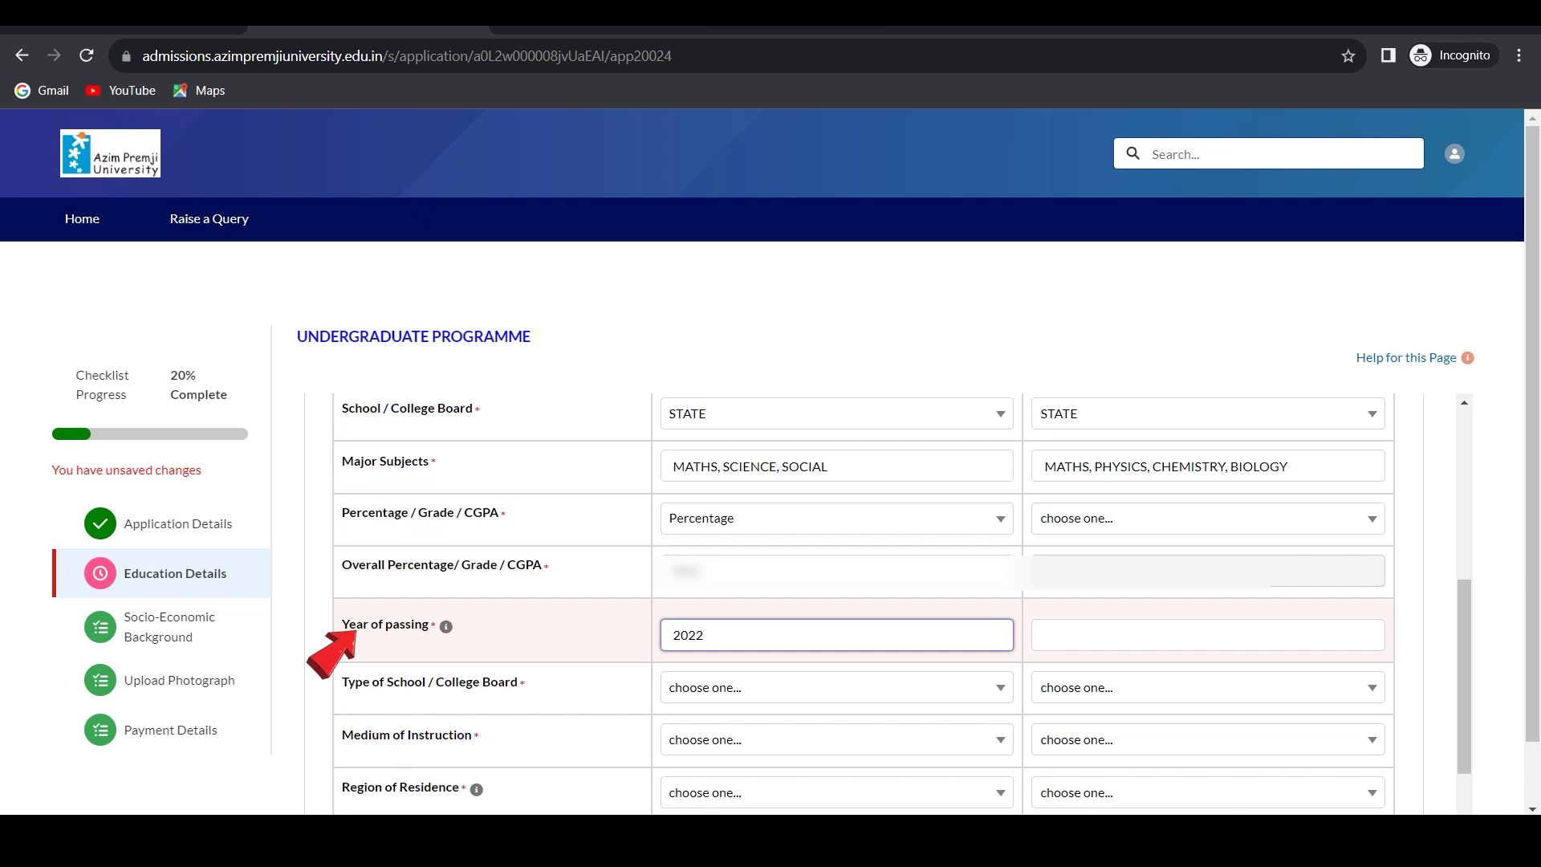
pyautogui.click(1208, 634)
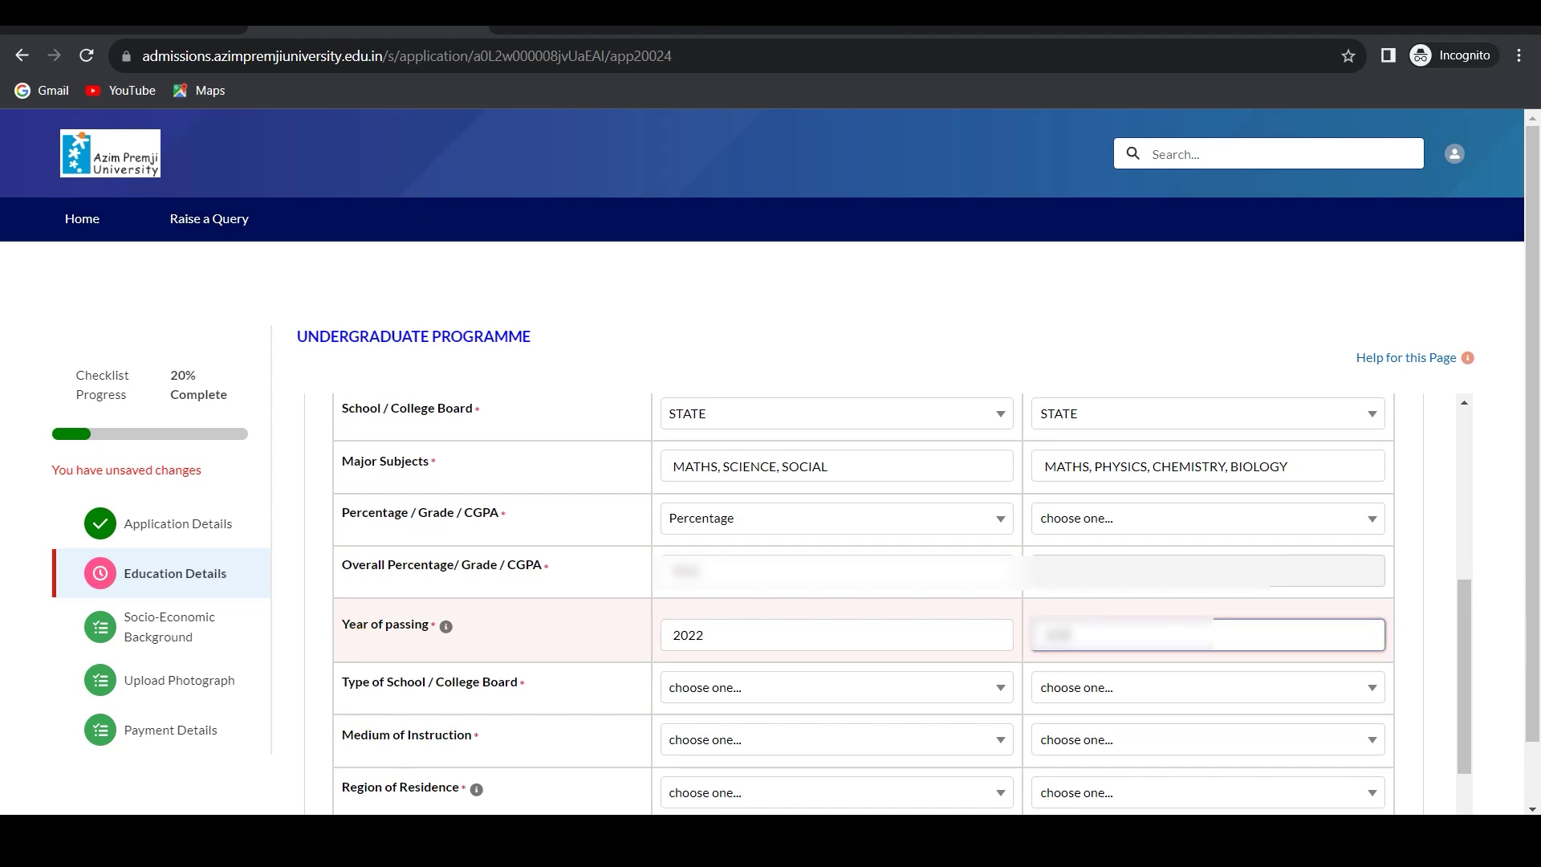
pyautogui.write('2024')
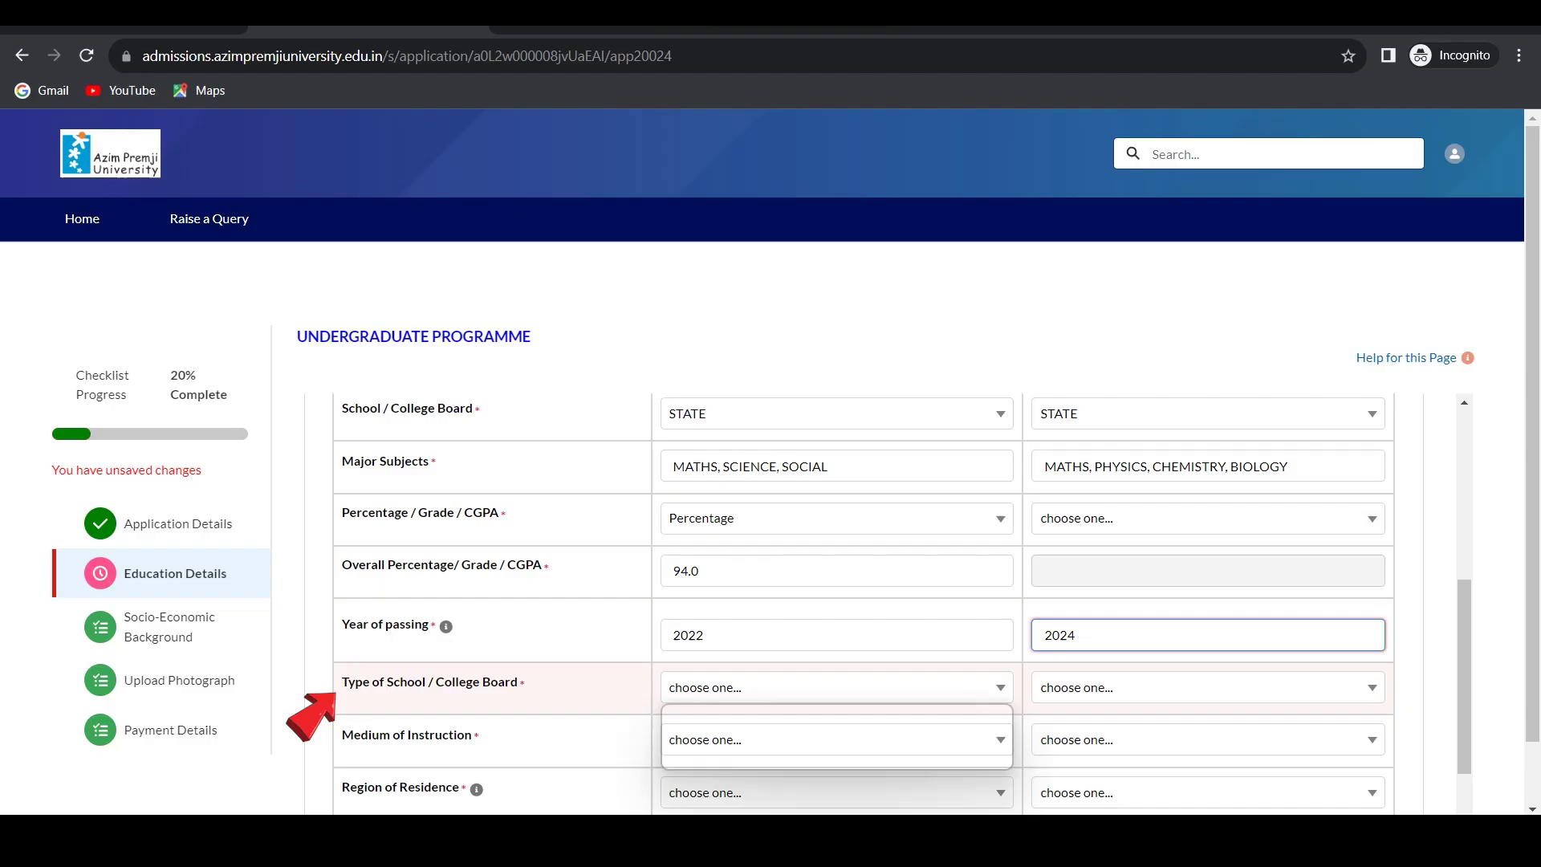
# - Set the type of school to Government for both classes
pyautogui.click(837, 687)
pyautogui.press('Down')
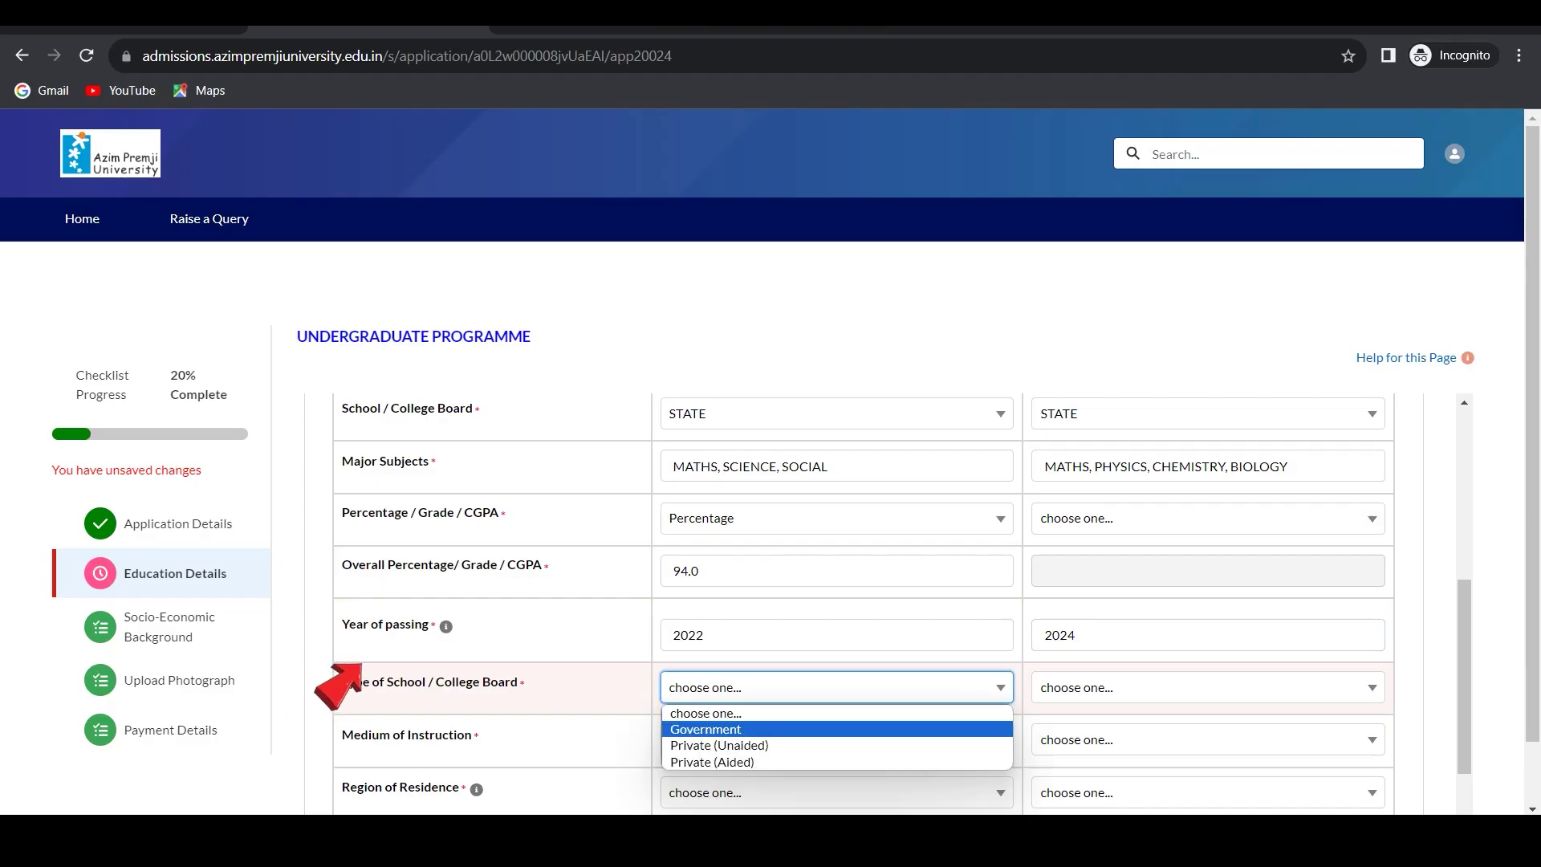
pyautogui.press('Return')
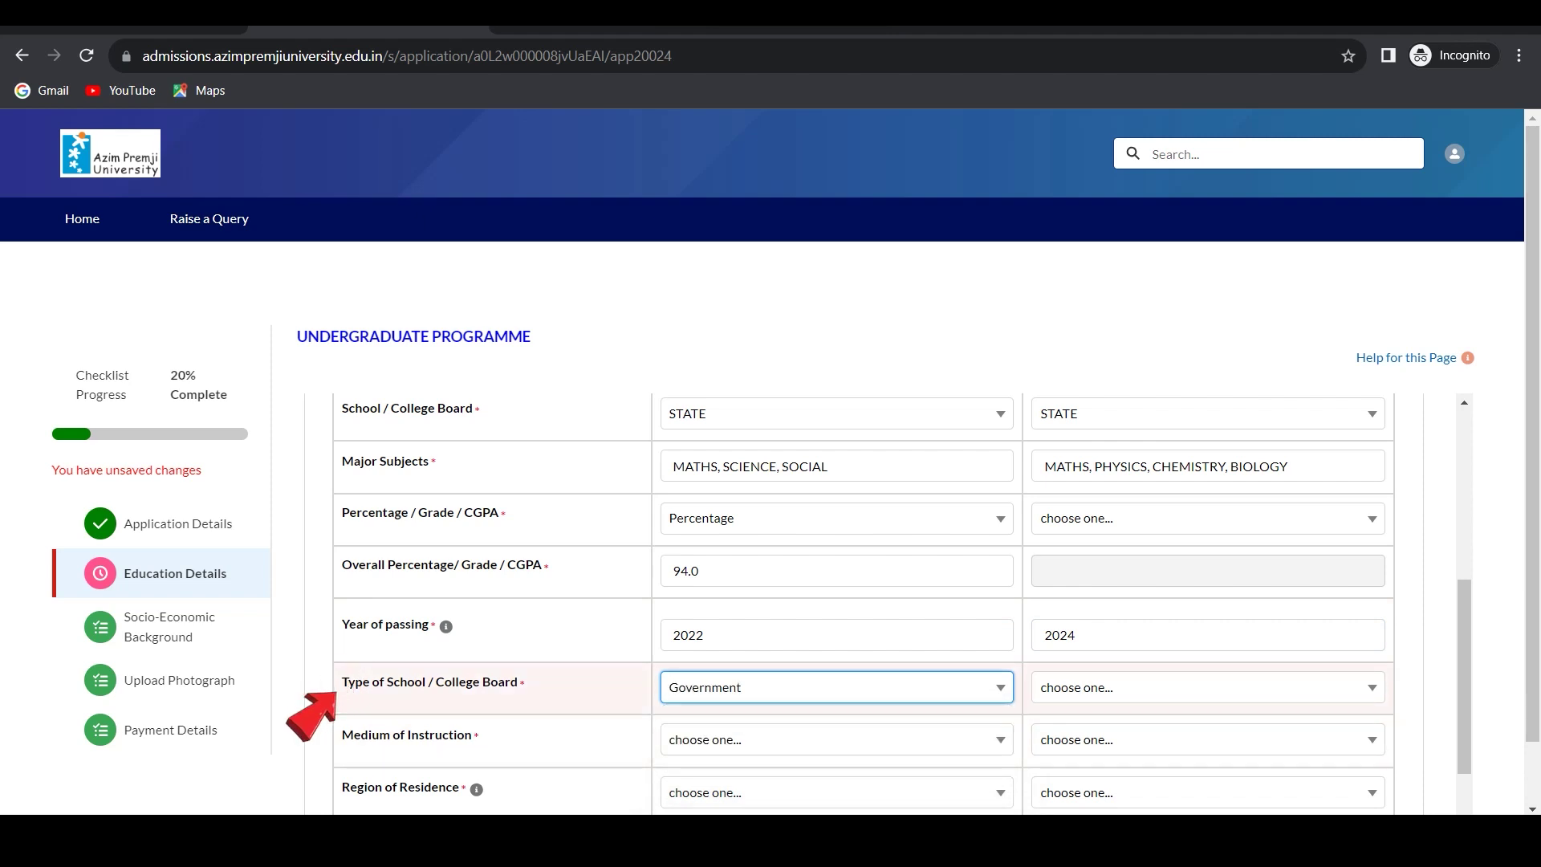
pyautogui.press('Tab')
pyautogui.press('space')
pyautogui.press('Down')
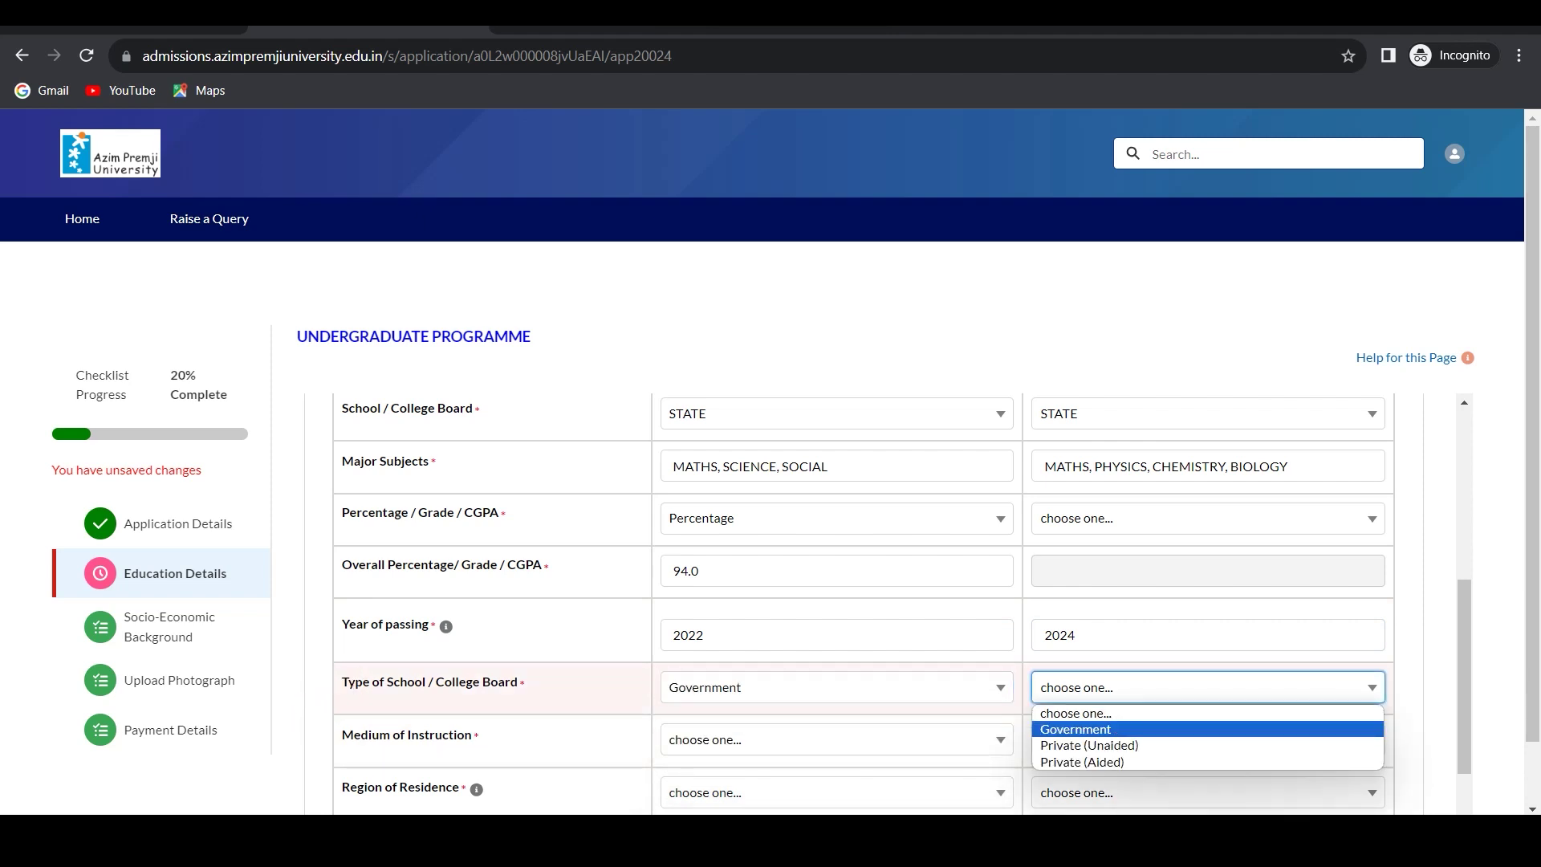
pyautogui.press('Return')
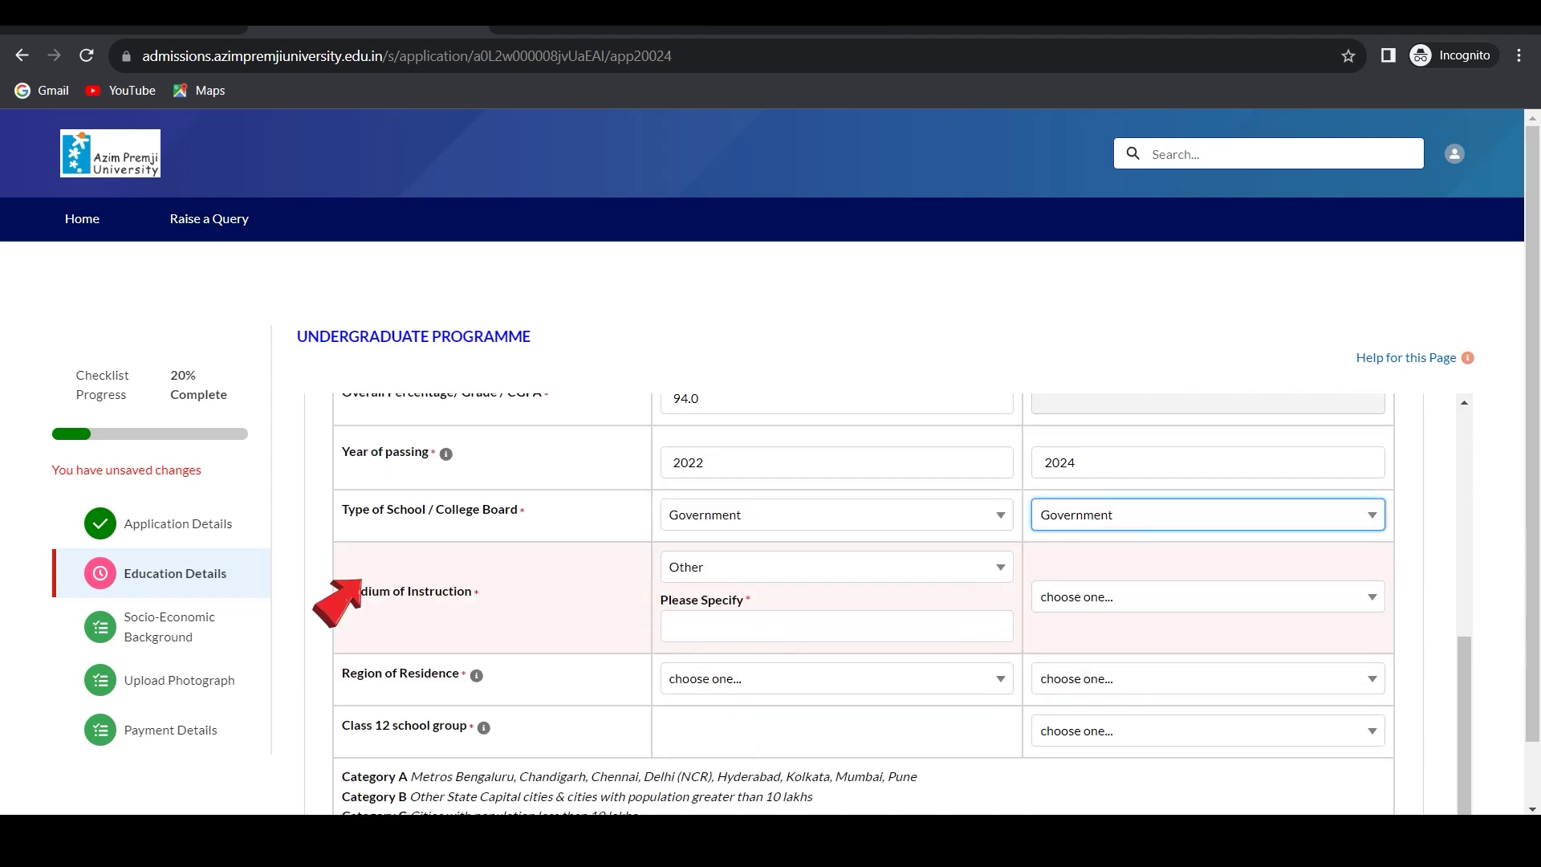
pyautogui.scroll(-3, 883, 602)
# - Set medium of instruction to Other, specifying Tamil as the language
pyautogui.click(836, 594)
pyautogui.write('Tamil')
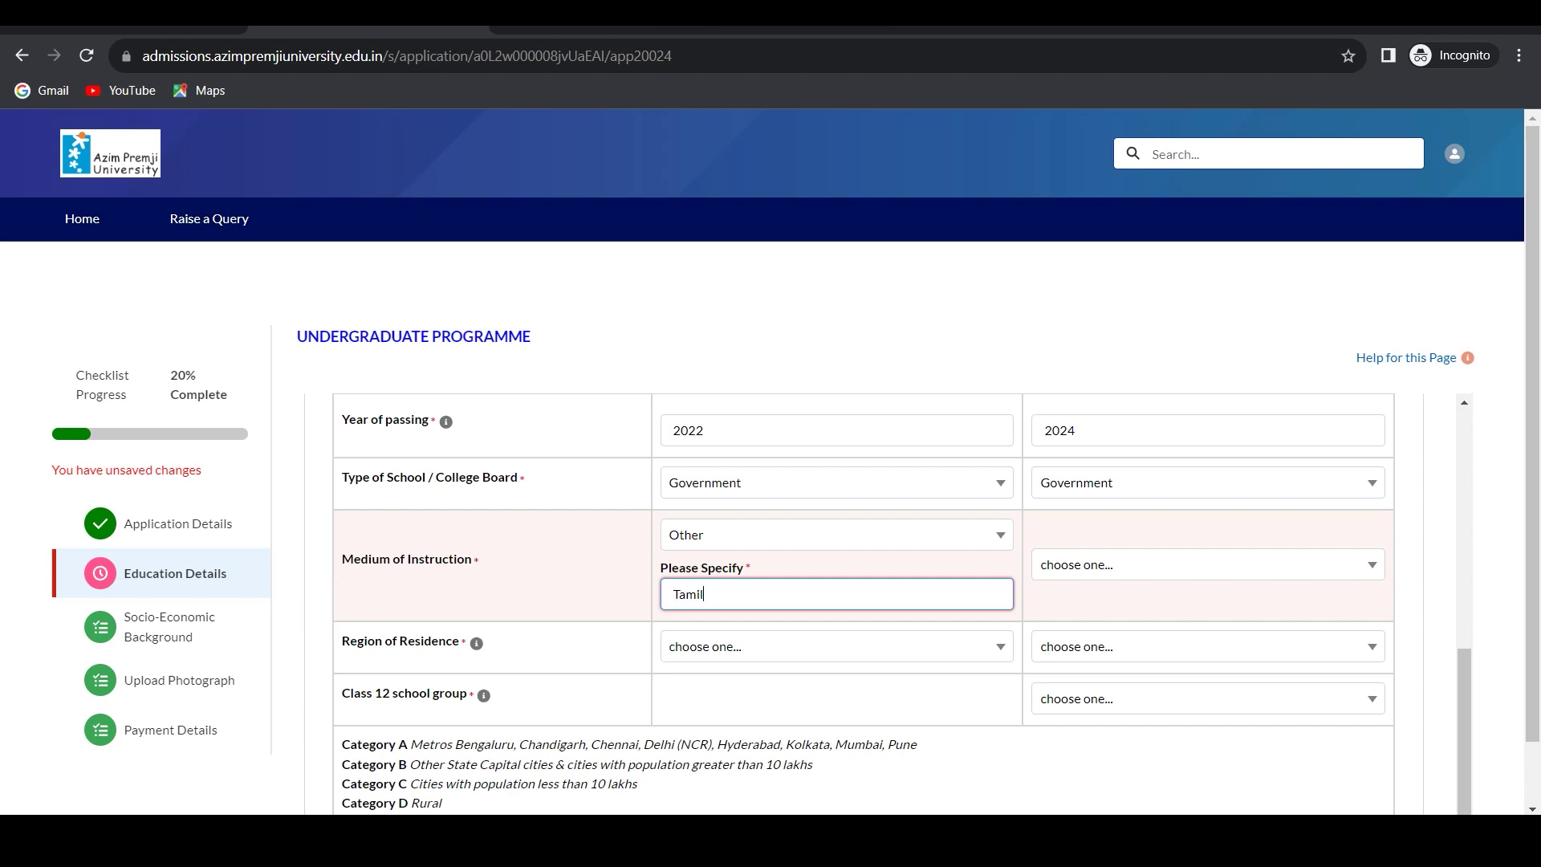
pyautogui.click(1208, 564)
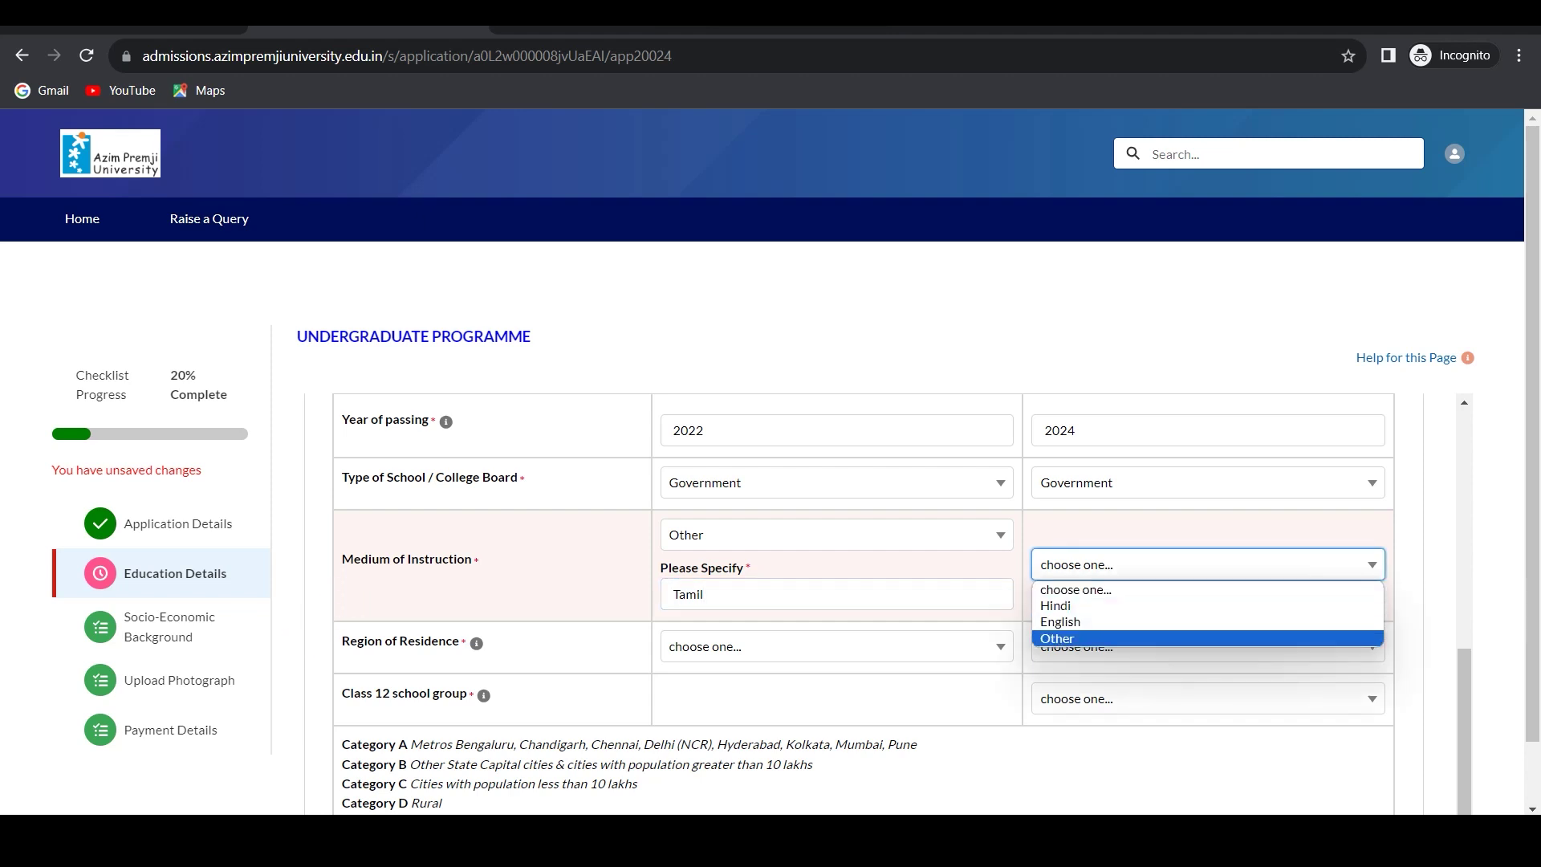
pyautogui.press('Return')
pyautogui.click(1208, 594)
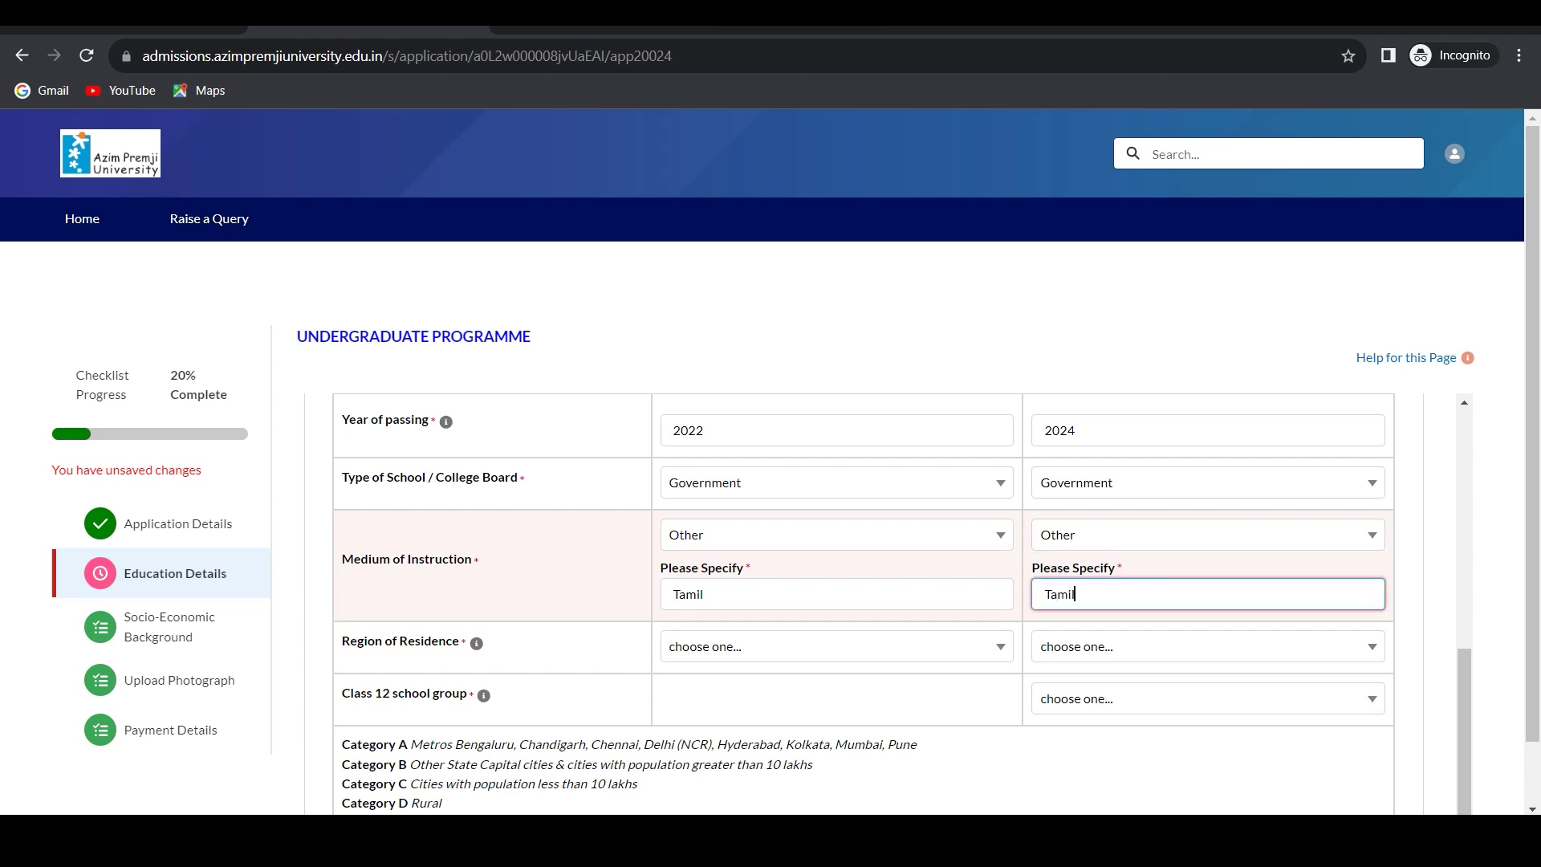
# - Set region of residence to Category A for both classes
pyautogui.press('Tab')
pyautogui.hotkey('alt', 'Down')
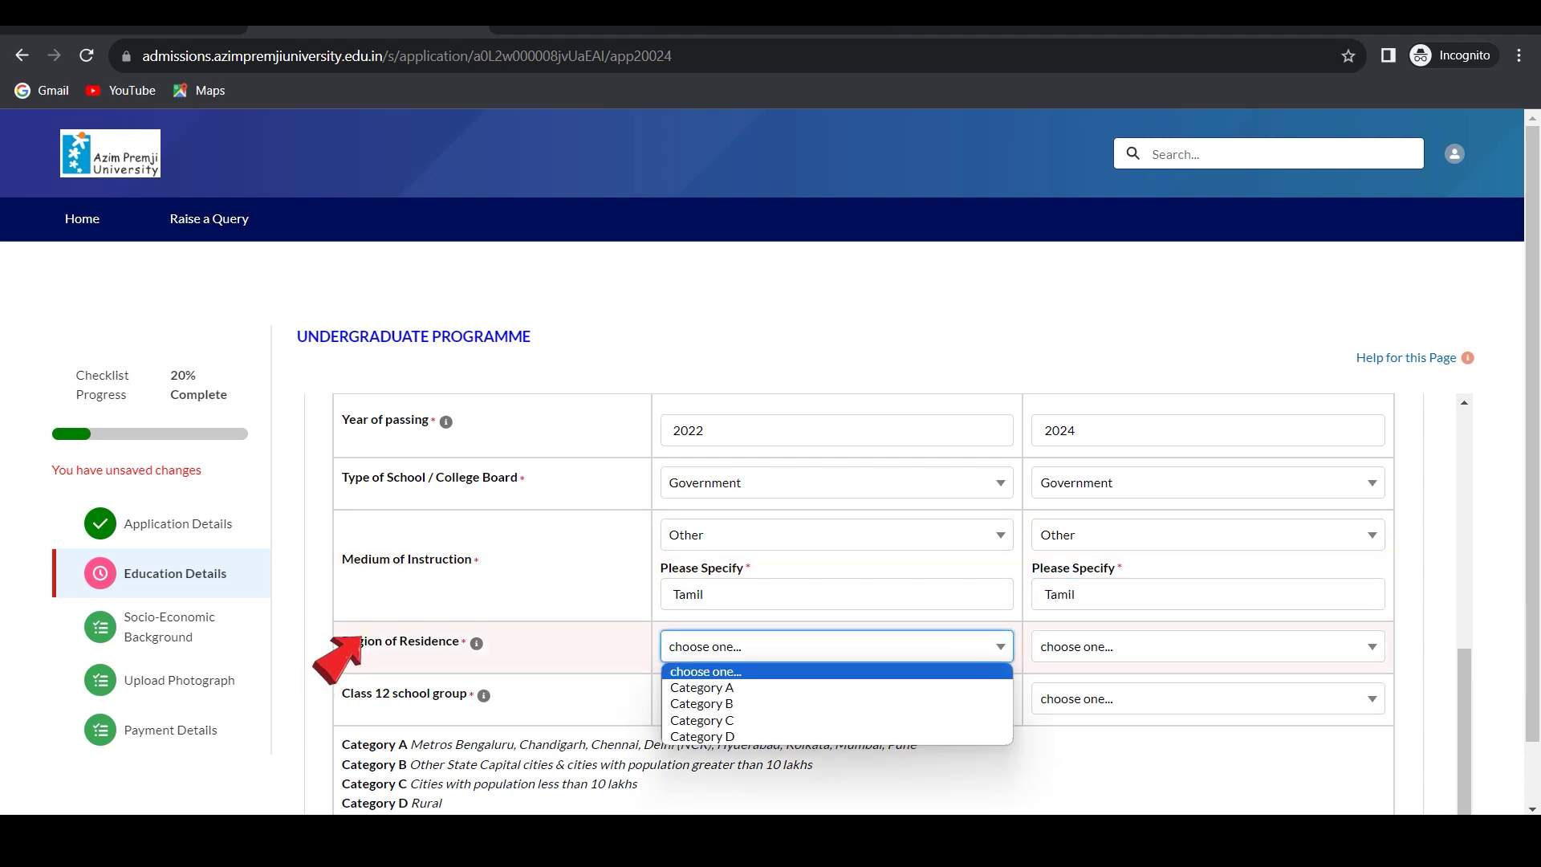
pyautogui.press('Return')
pyautogui.press('Tab')
pyautogui.hotkey('alt', 'Down')
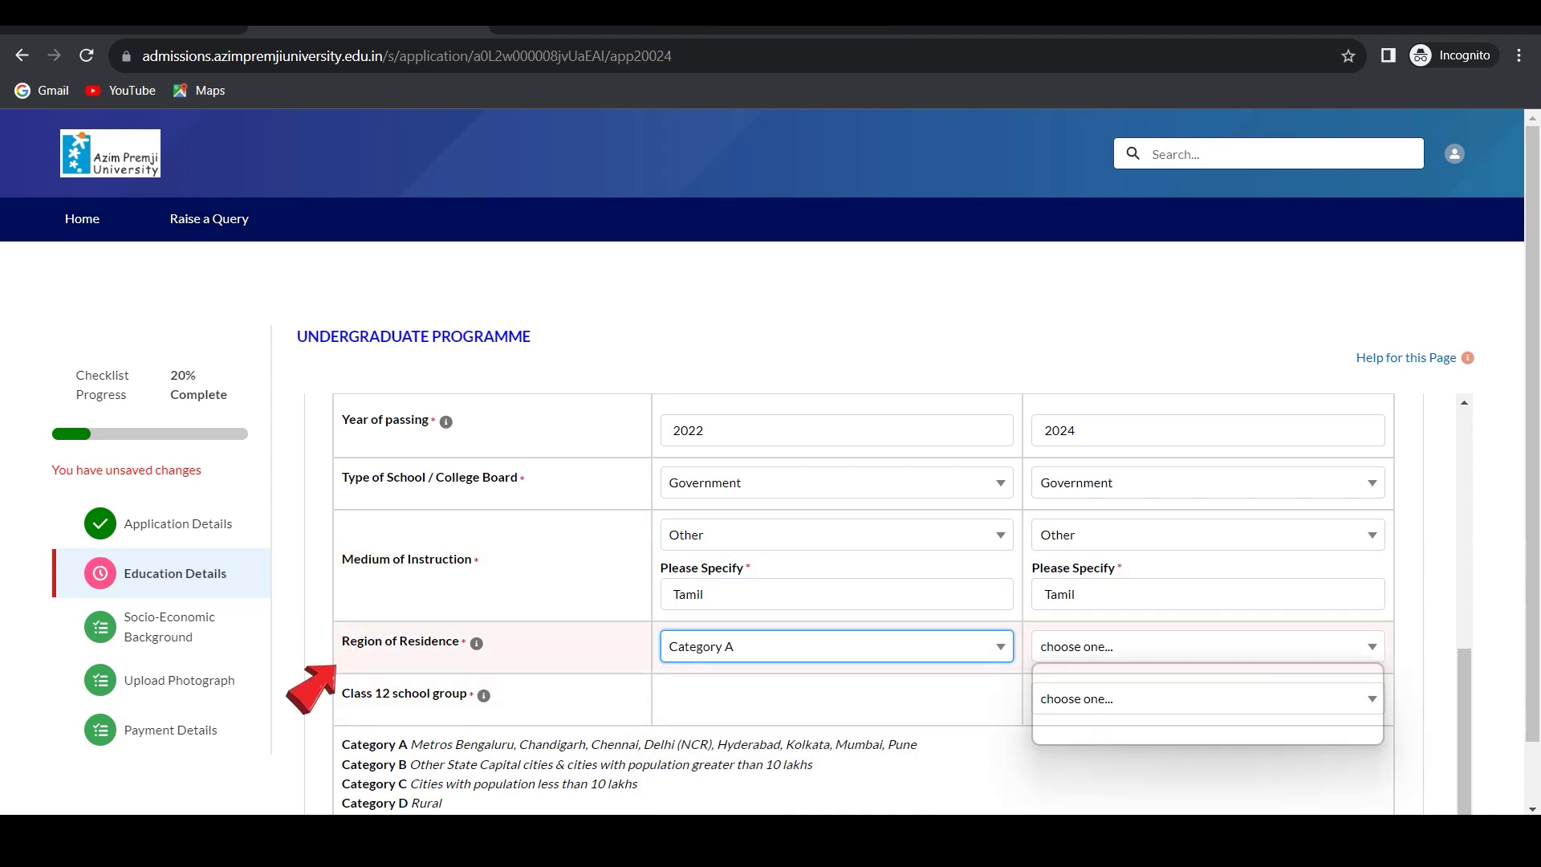
pyautogui.press('Return')
pyautogui.scroll(-1, 359, 638)
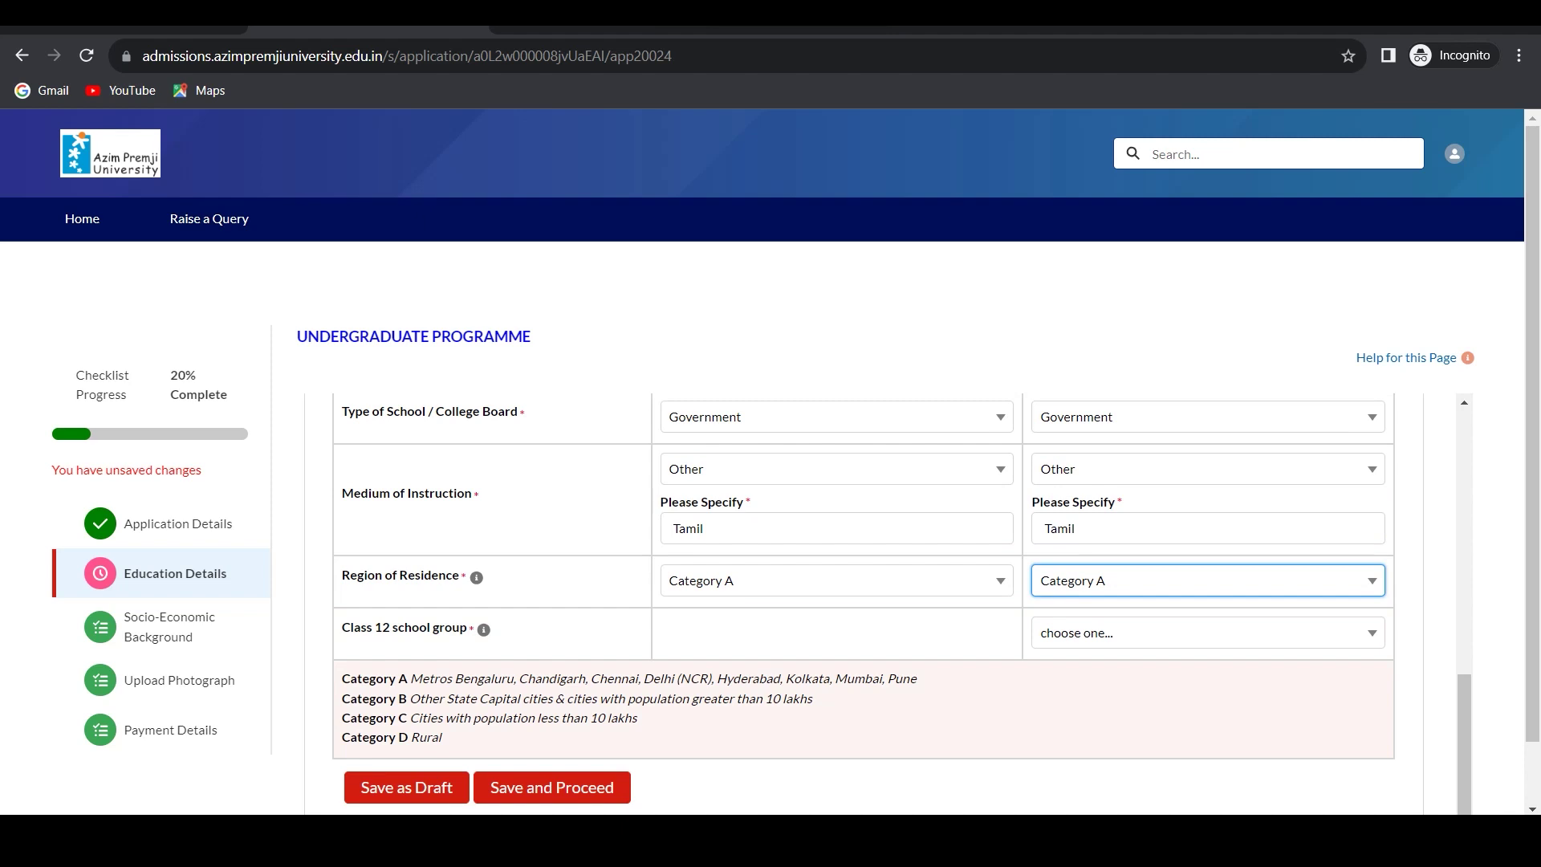
# - Set the Class 12 school group to None of these
pyautogui.press('Tab')
pyautogui.hotkey('alt', 'Down')
pyautogui.press('Down')
pyautogui.press('Down')
pyautogui.press('Down')
pyautogui.press('Down')
pyautogui.press('Down')
pyautogui.press('Down')
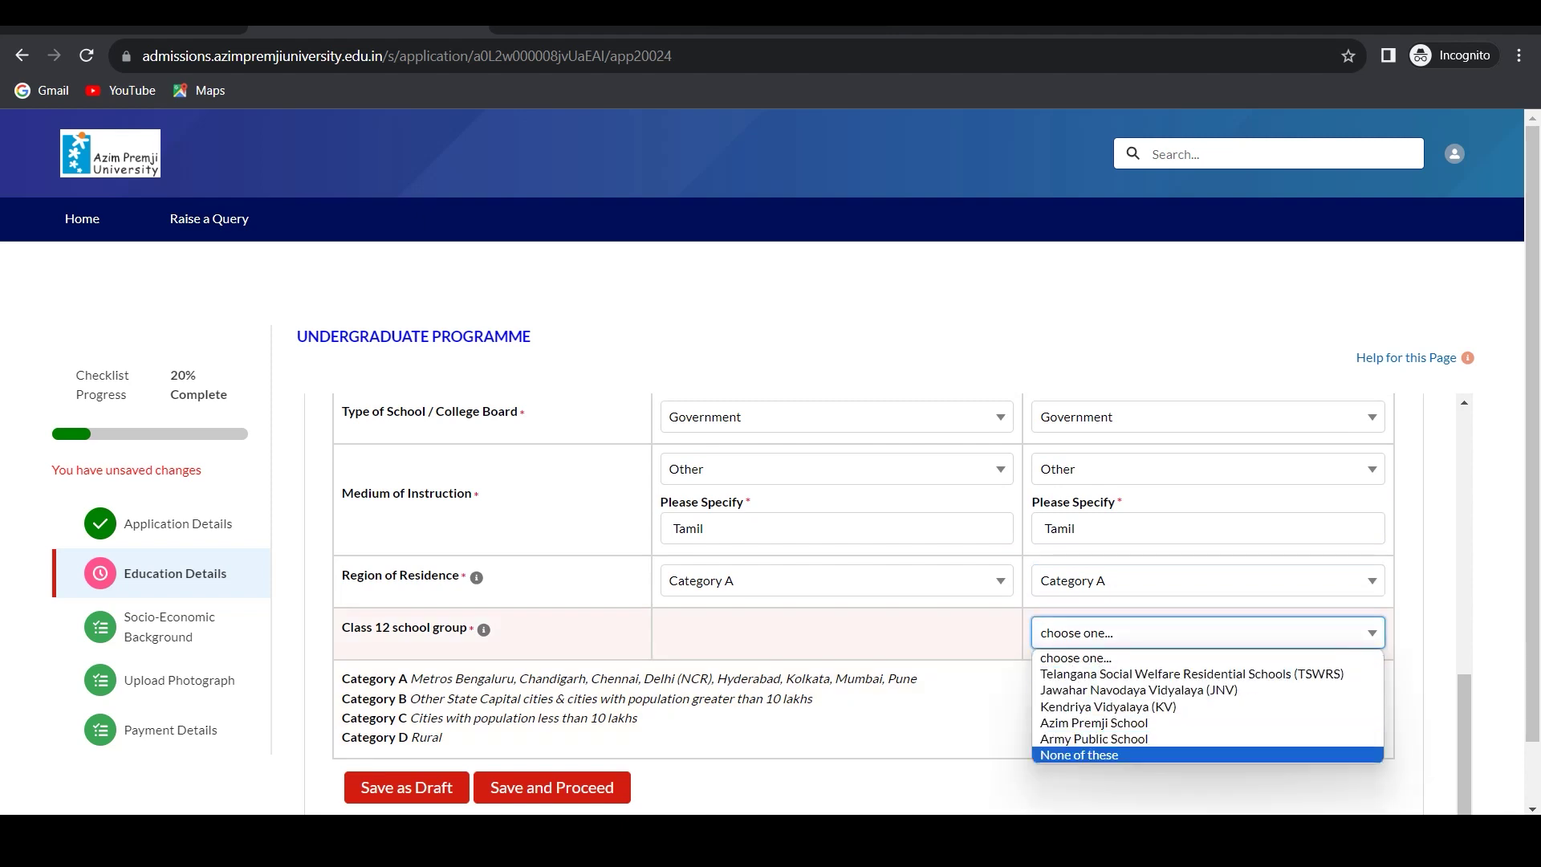
pyautogui.press('Return')
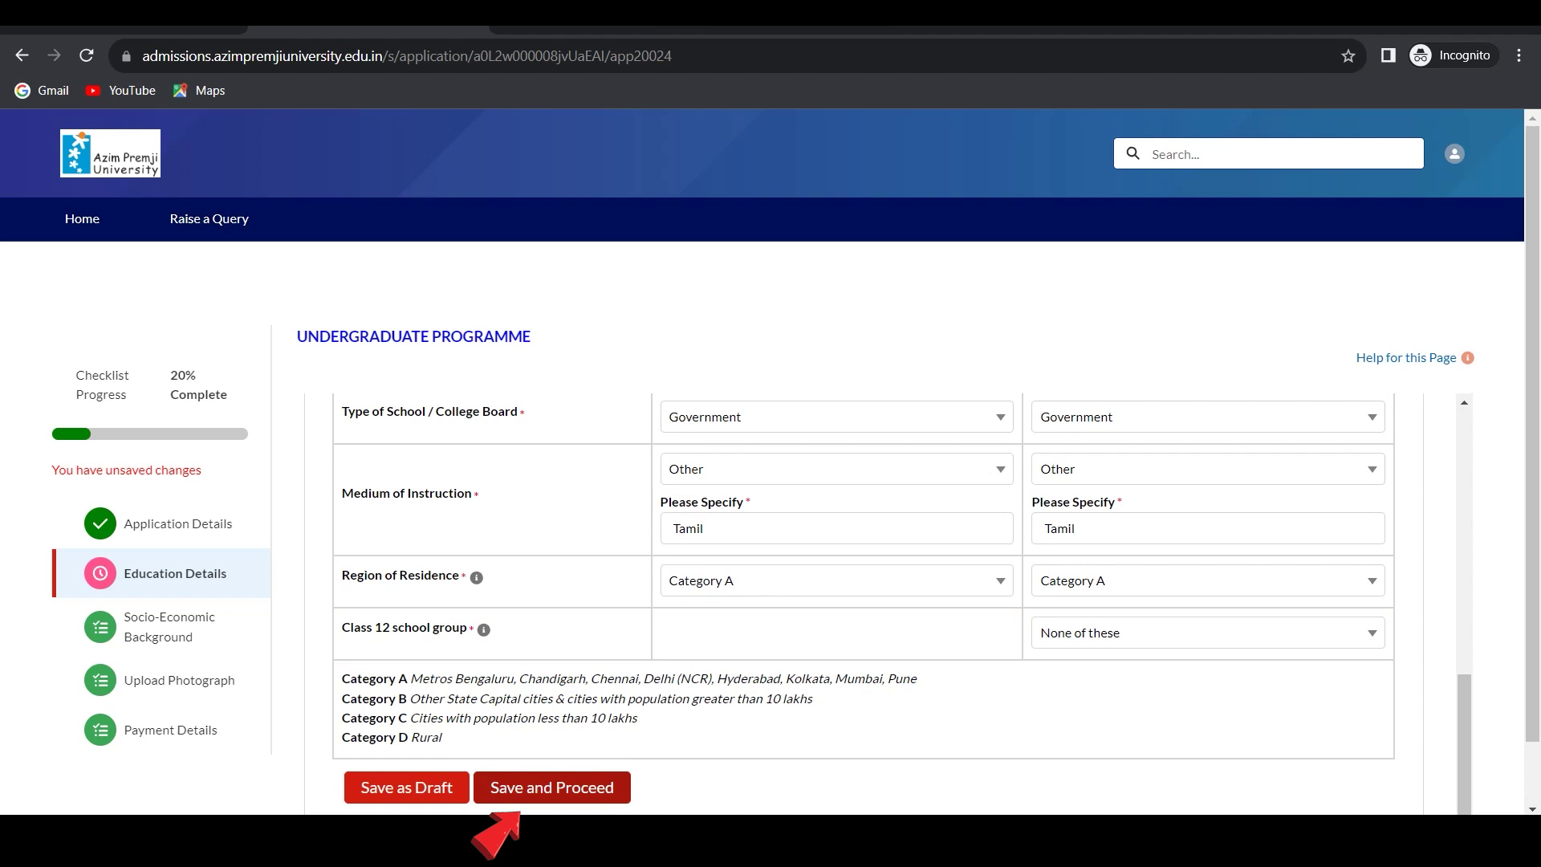
# - Save the education details, then set father's and mother's education to Primary
pyautogui.click(536, 788)
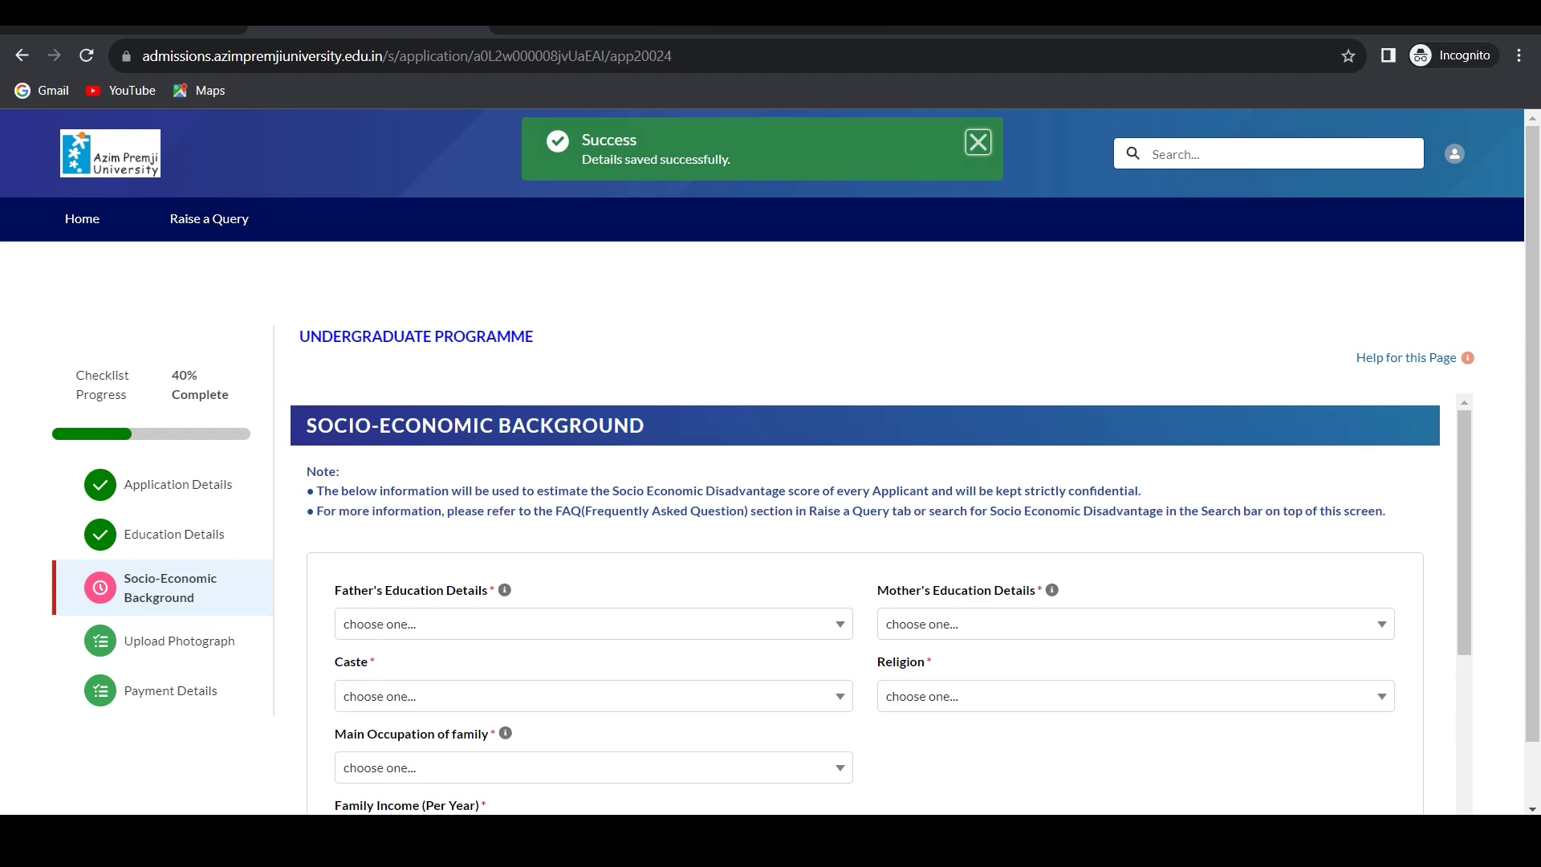
pyautogui.scroll(-2, 879, 609)
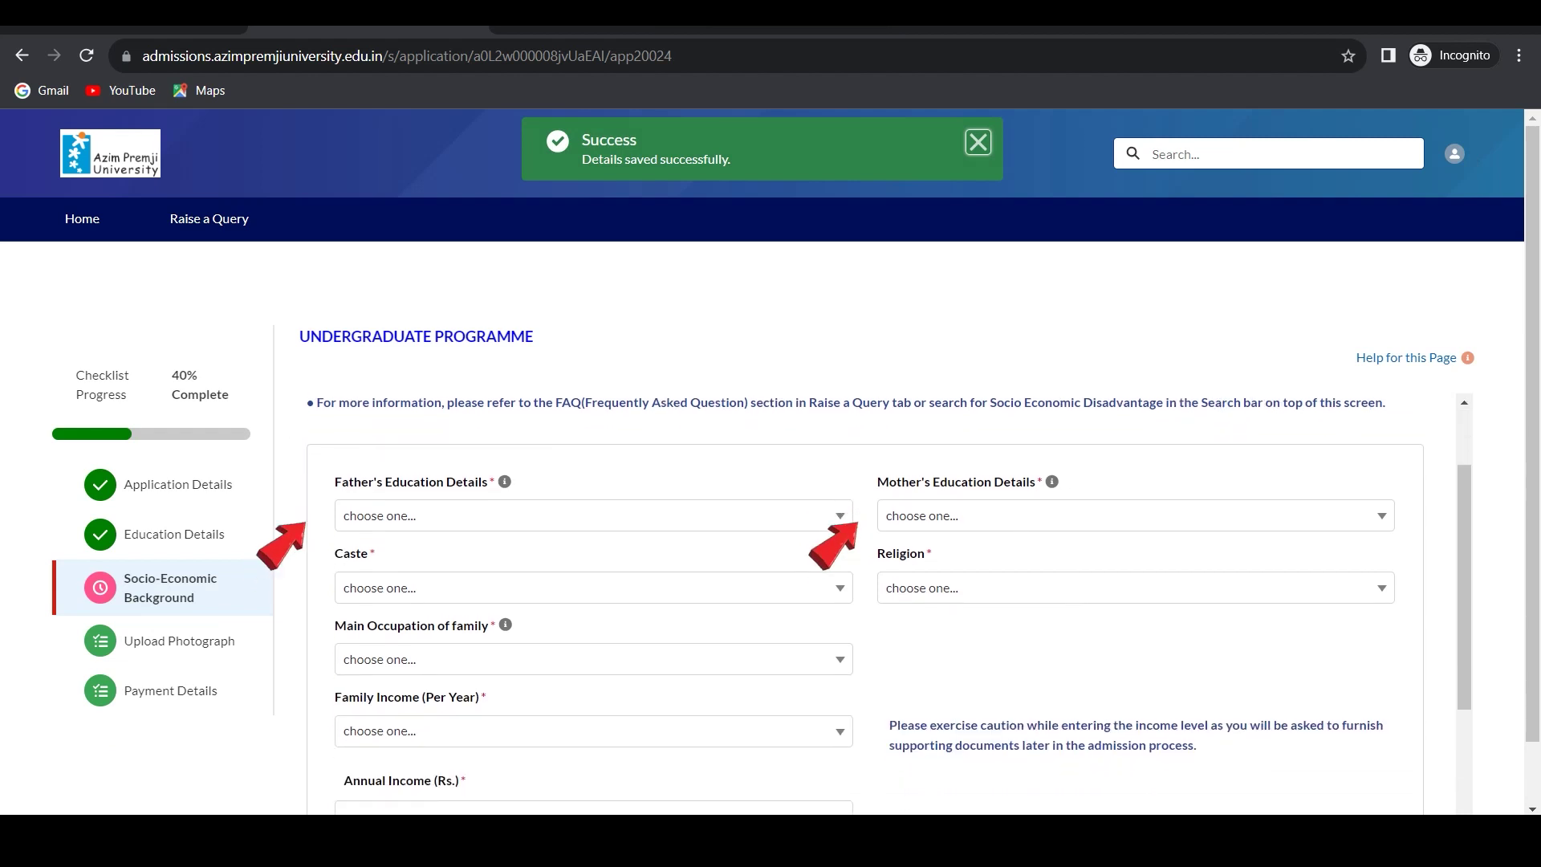
pyautogui.click(593, 516)
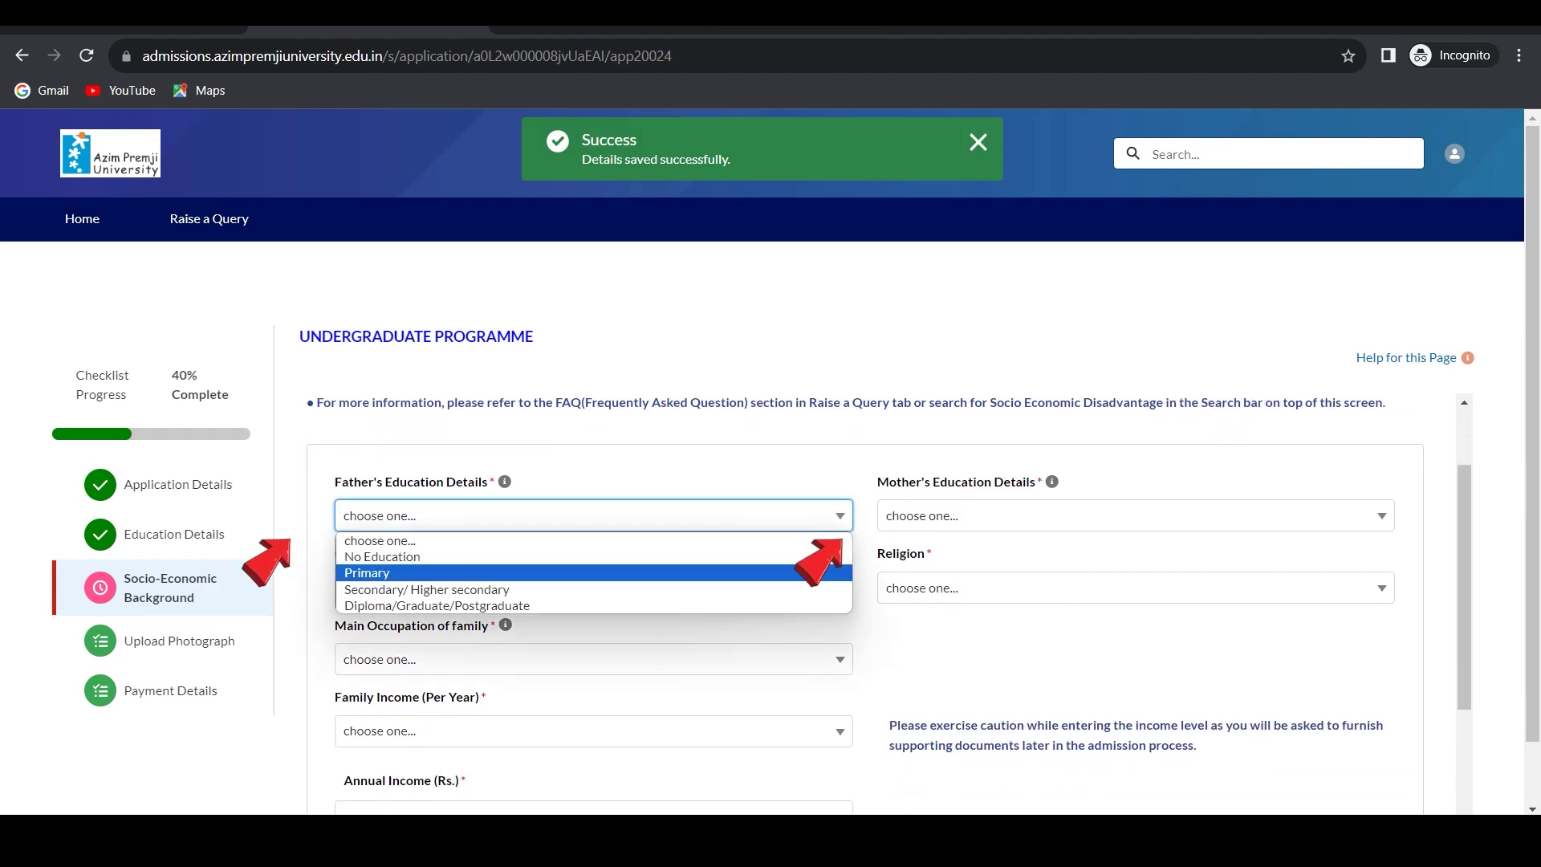
pyautogui.press('Return')
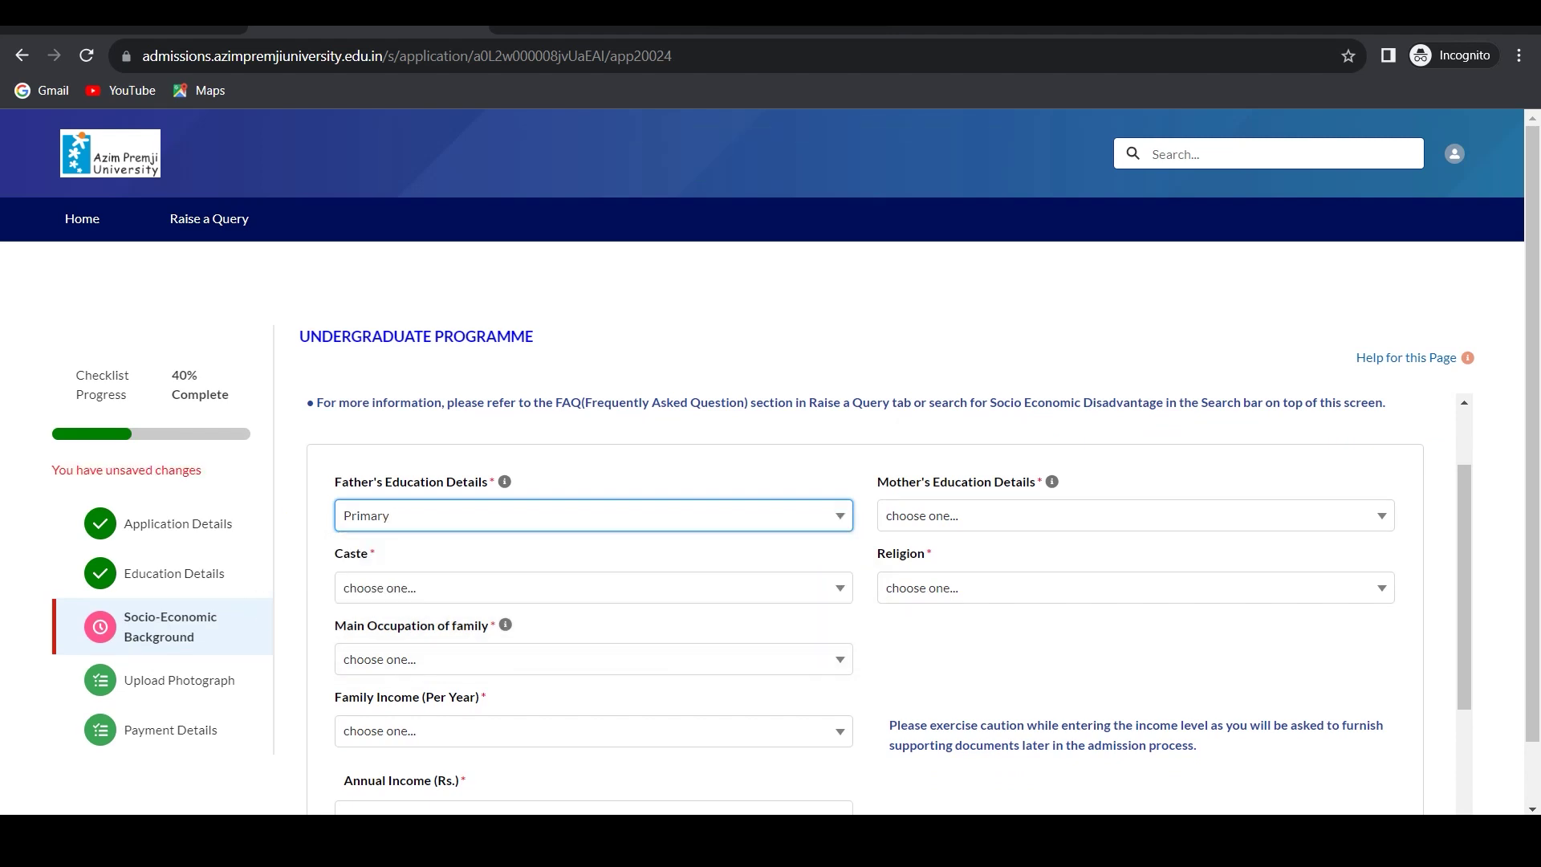
pyautogui.click(1136, 515)
pyautogui.press('Down')
pyautogui.press('Down')
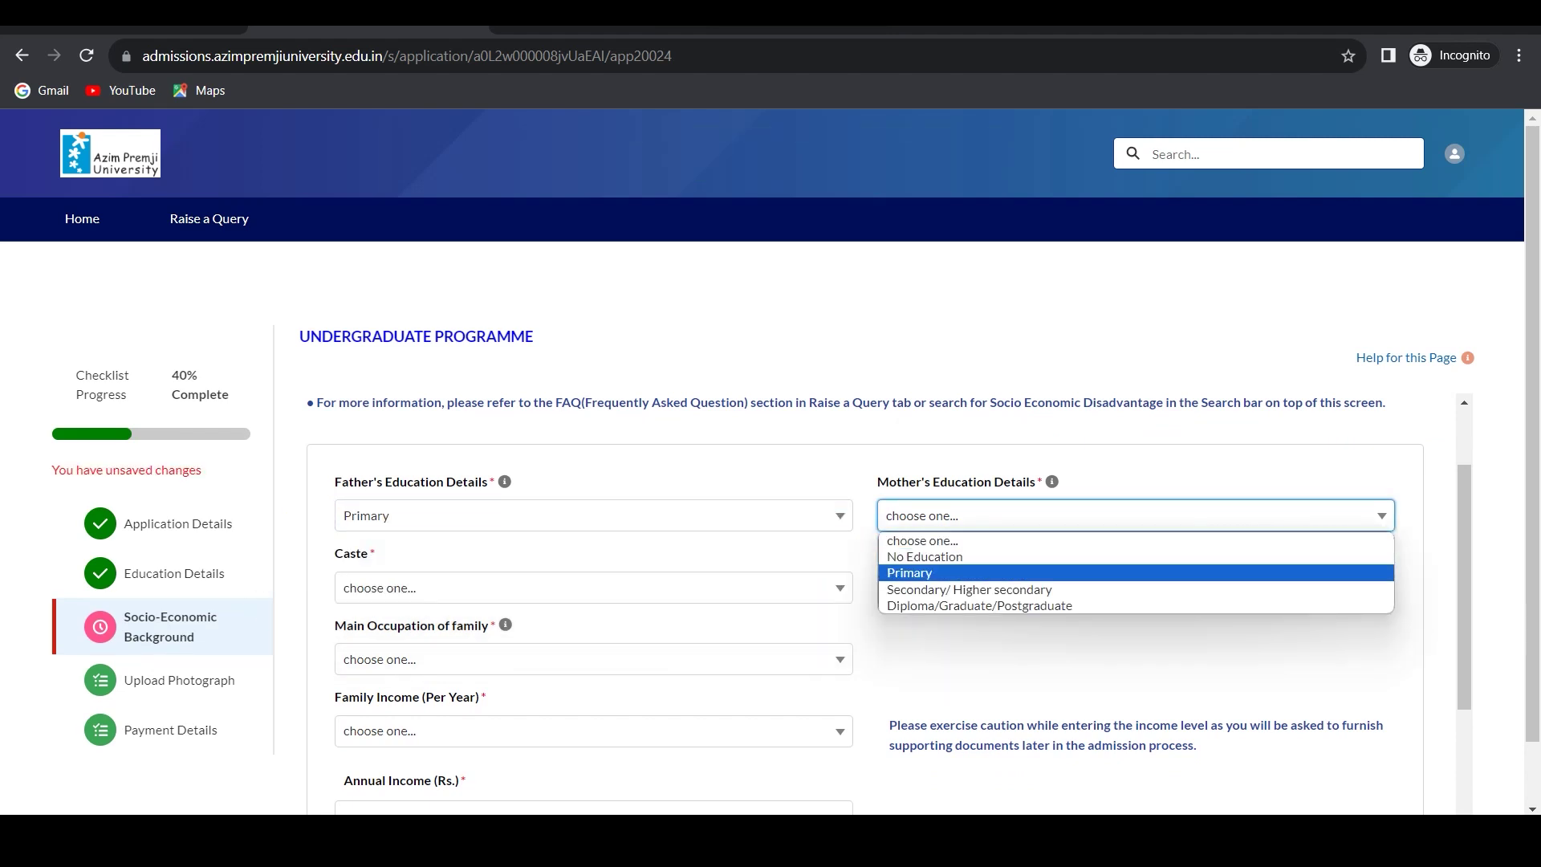
pyautogui.press('Return')
# - Choose a caste option and set religion to Hindu
pyautogui.click(594, 587)
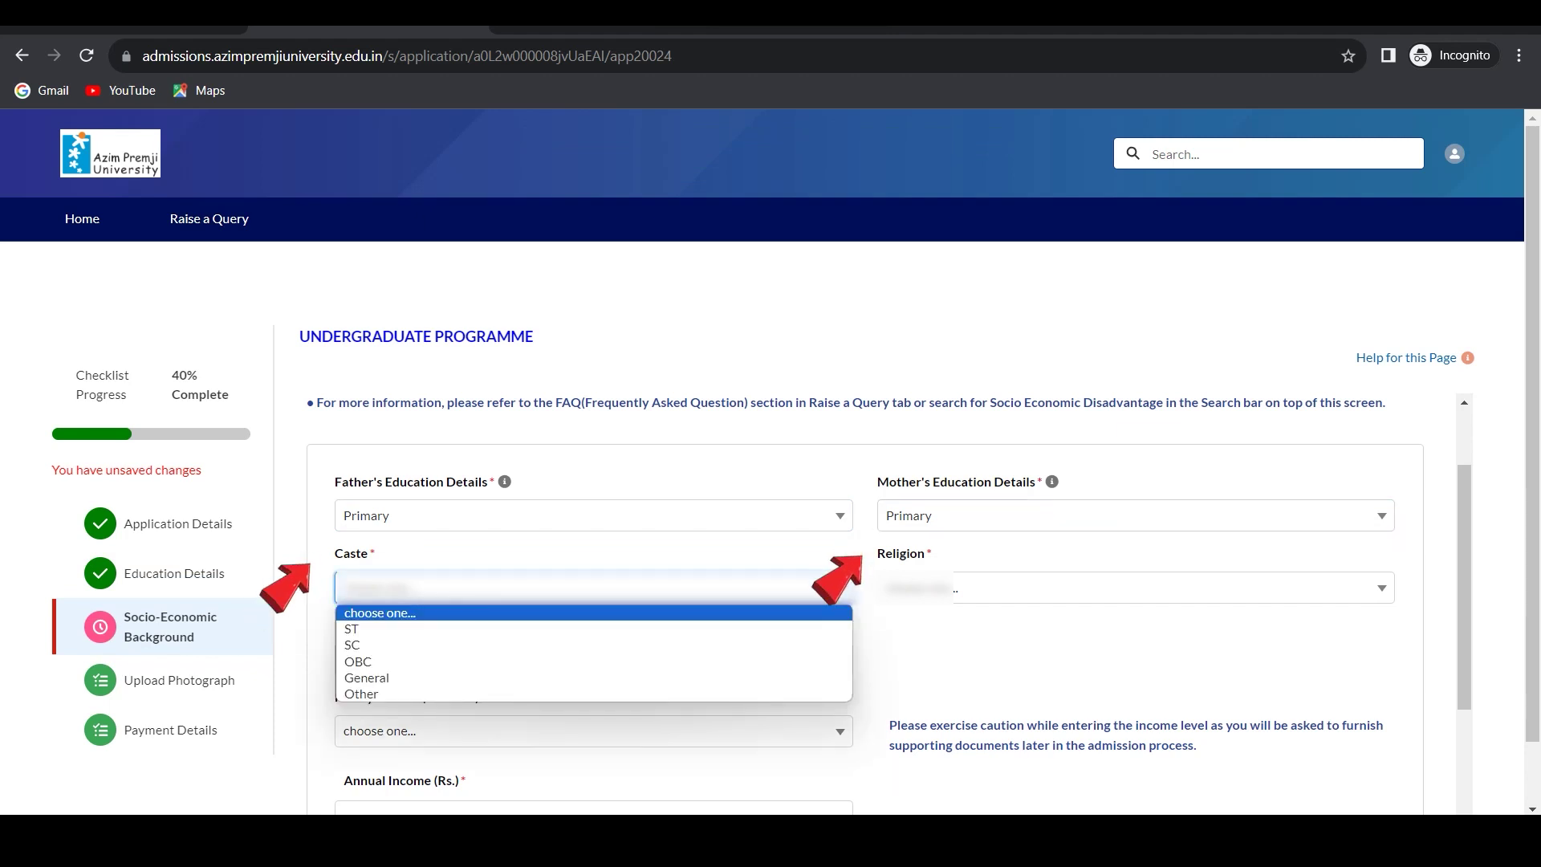
pyautogui.press('Down')
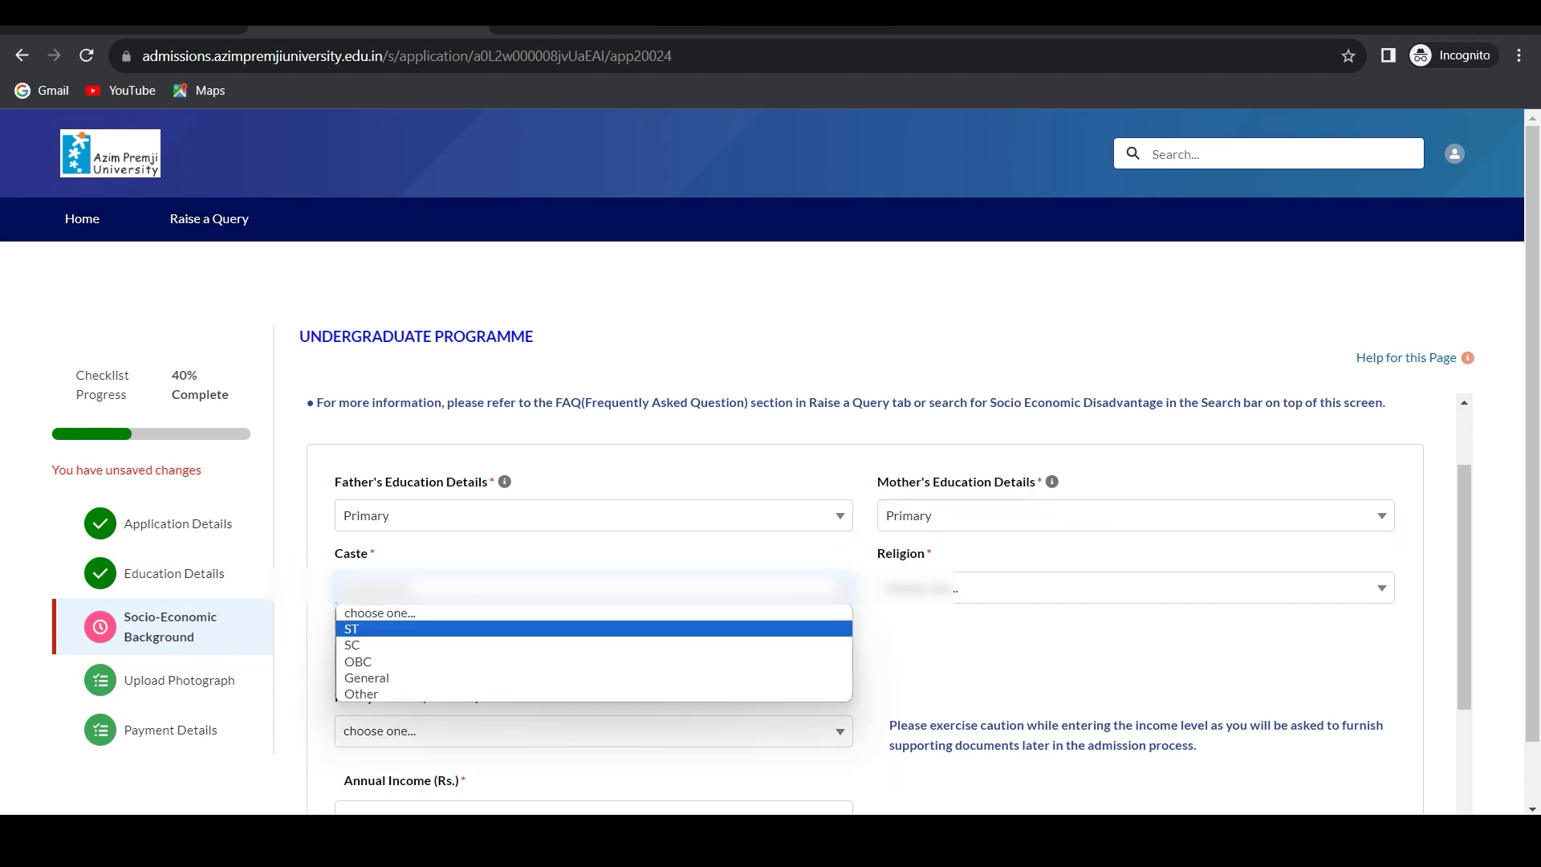
pyautogui.press('Return')
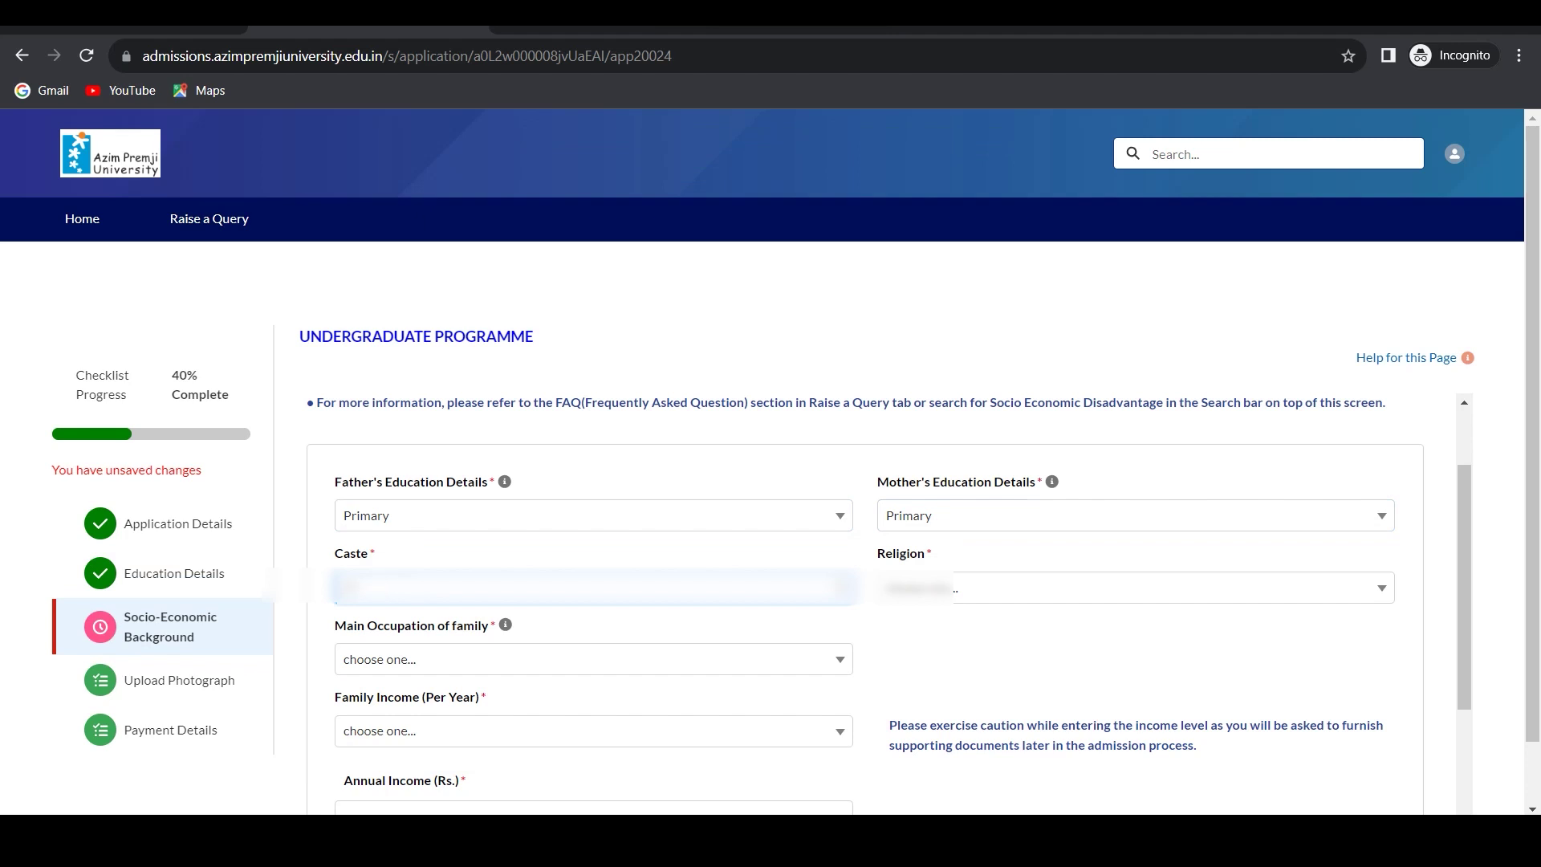
pyautogui.press('Tab')
pyautogui.press('space')
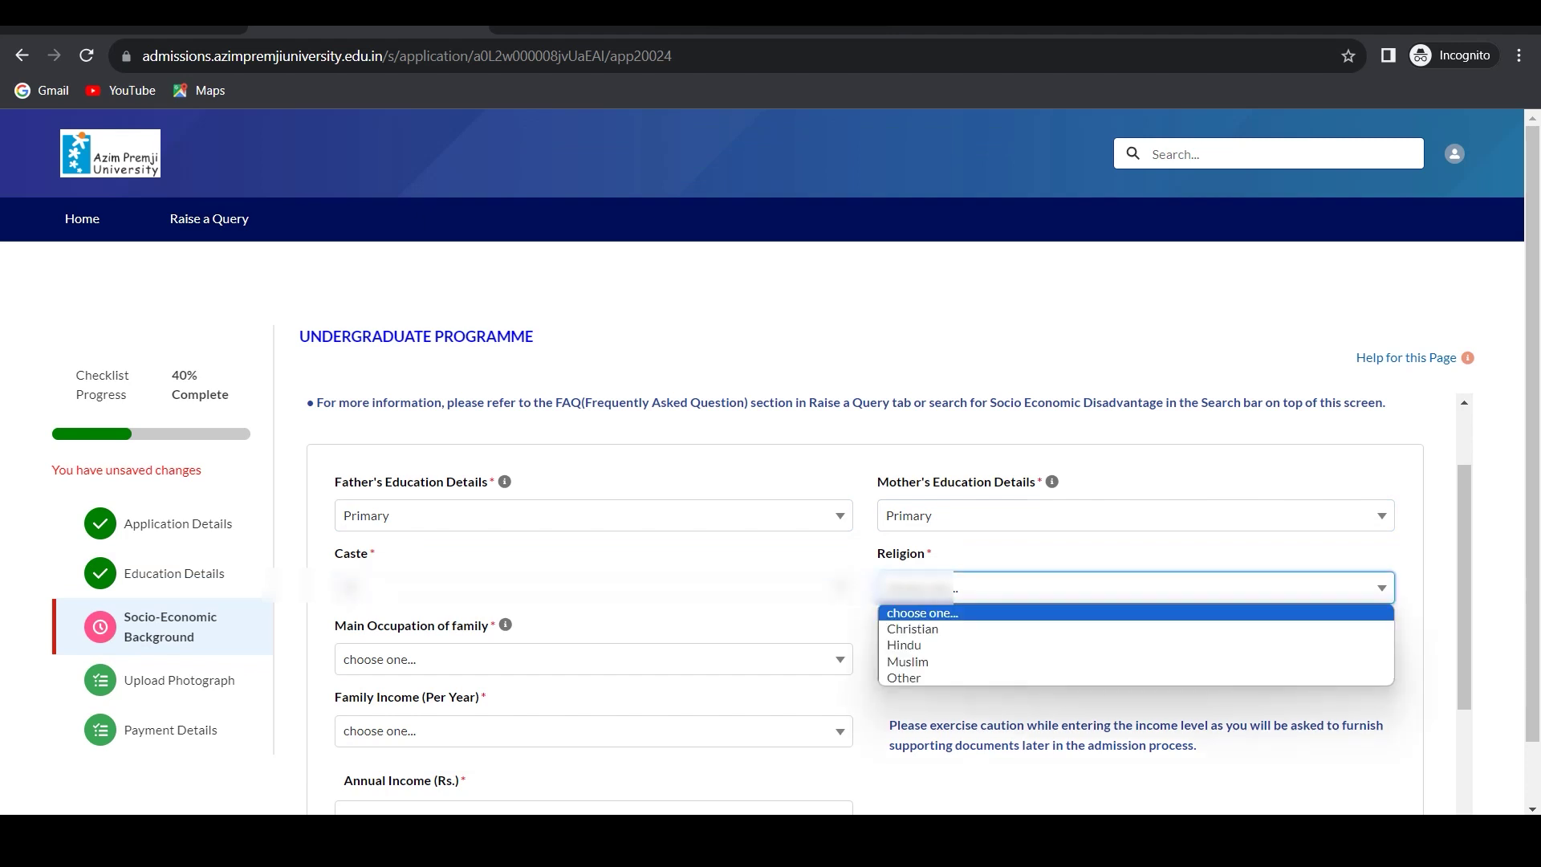
pyautogui.press('Down')
pyautogui.press('Down')
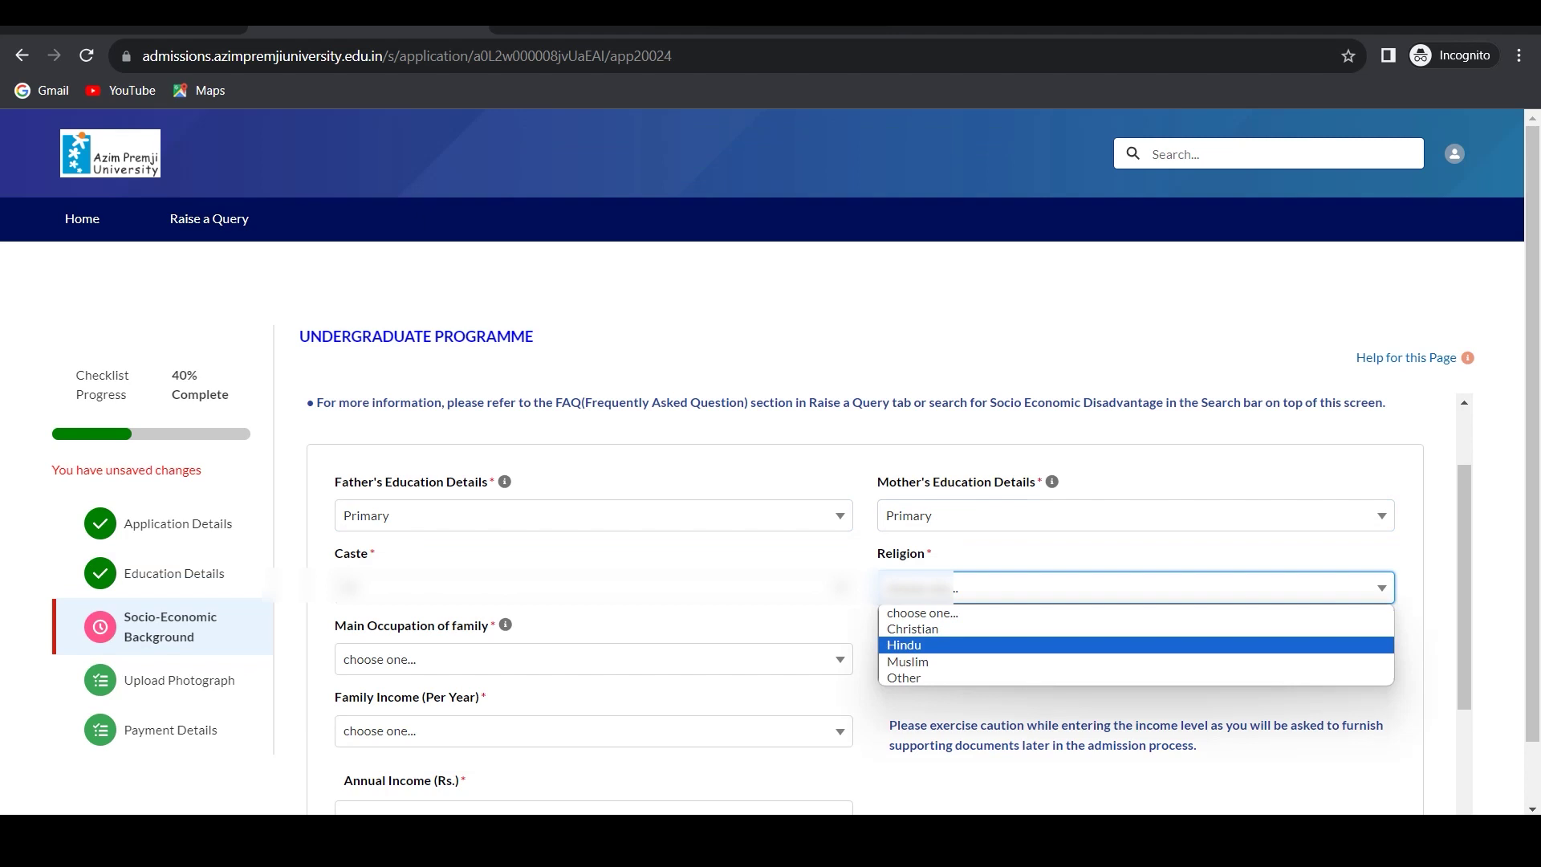
pyautogui.press('Down')
pyautogui.press('Up')
pyautogui.press('Return')
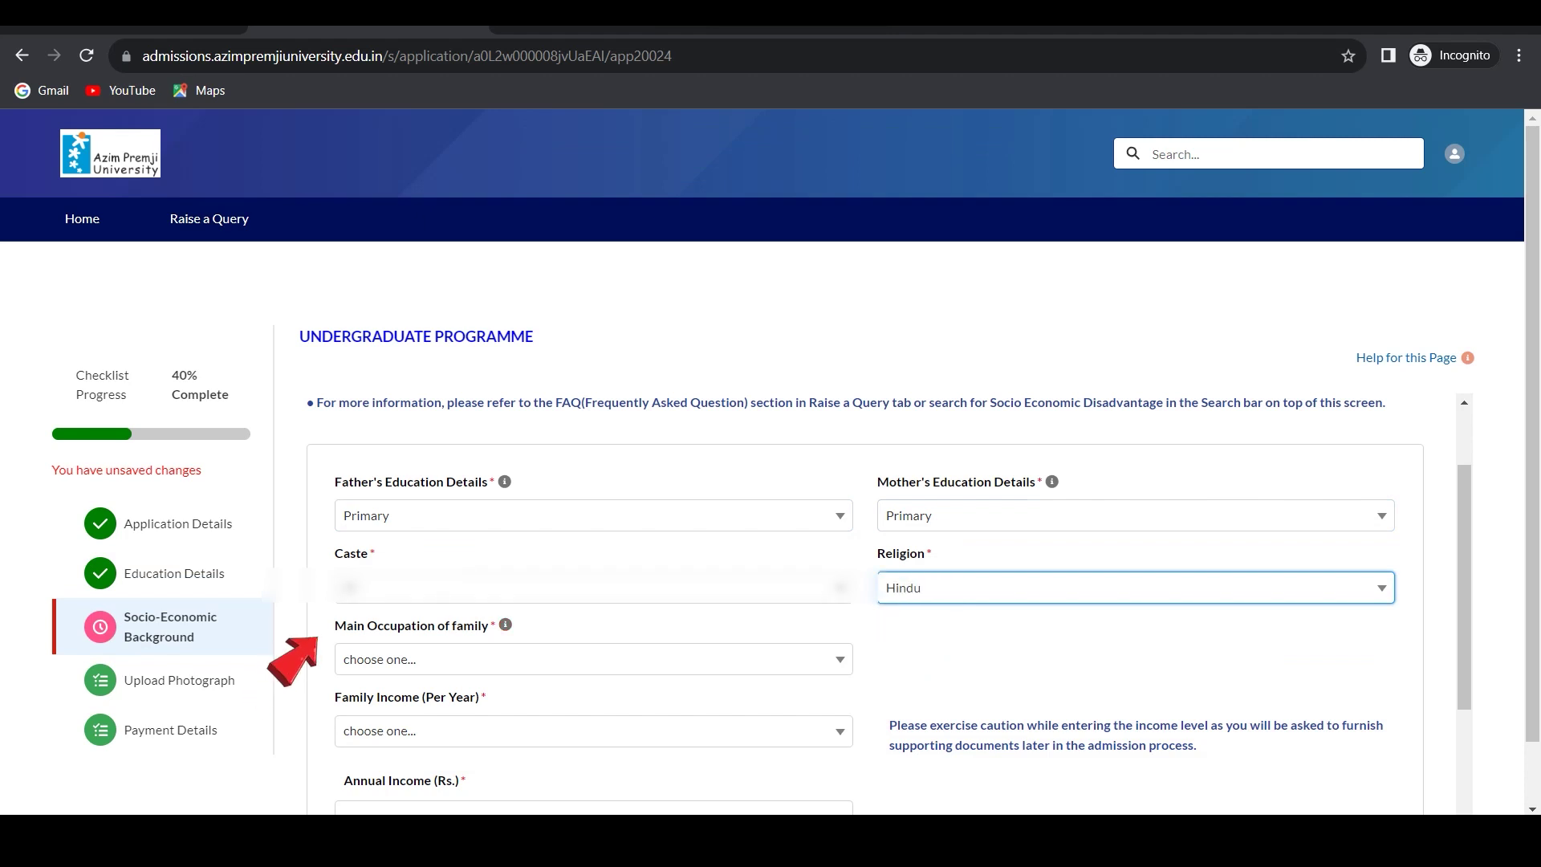
# - Set the family's Main Occupation to Agricultural worker
pyautogui.click(594, 659)
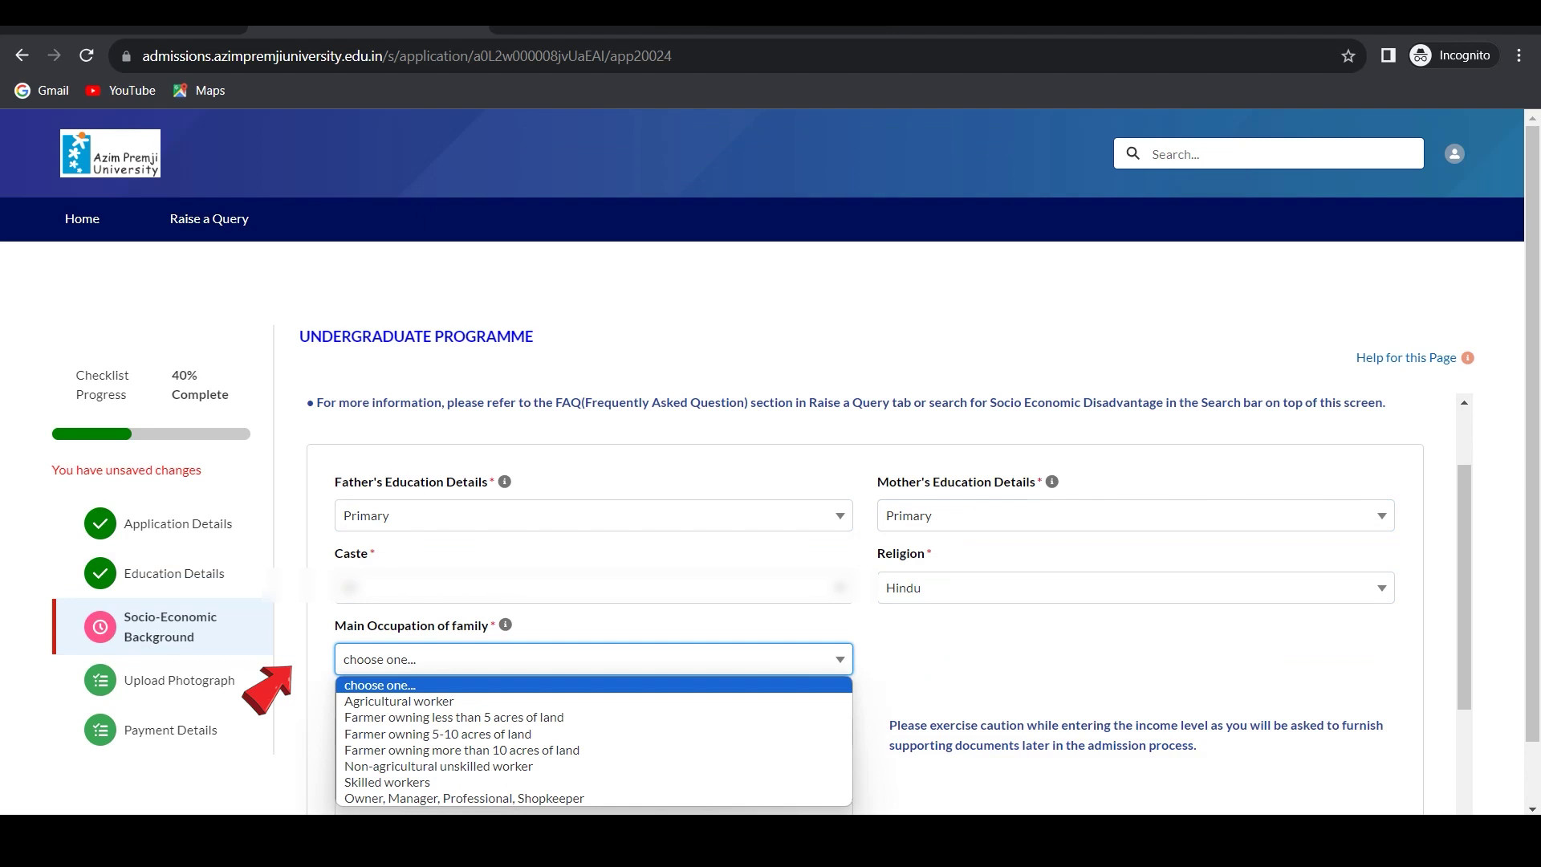
pyautogui.press('Down')
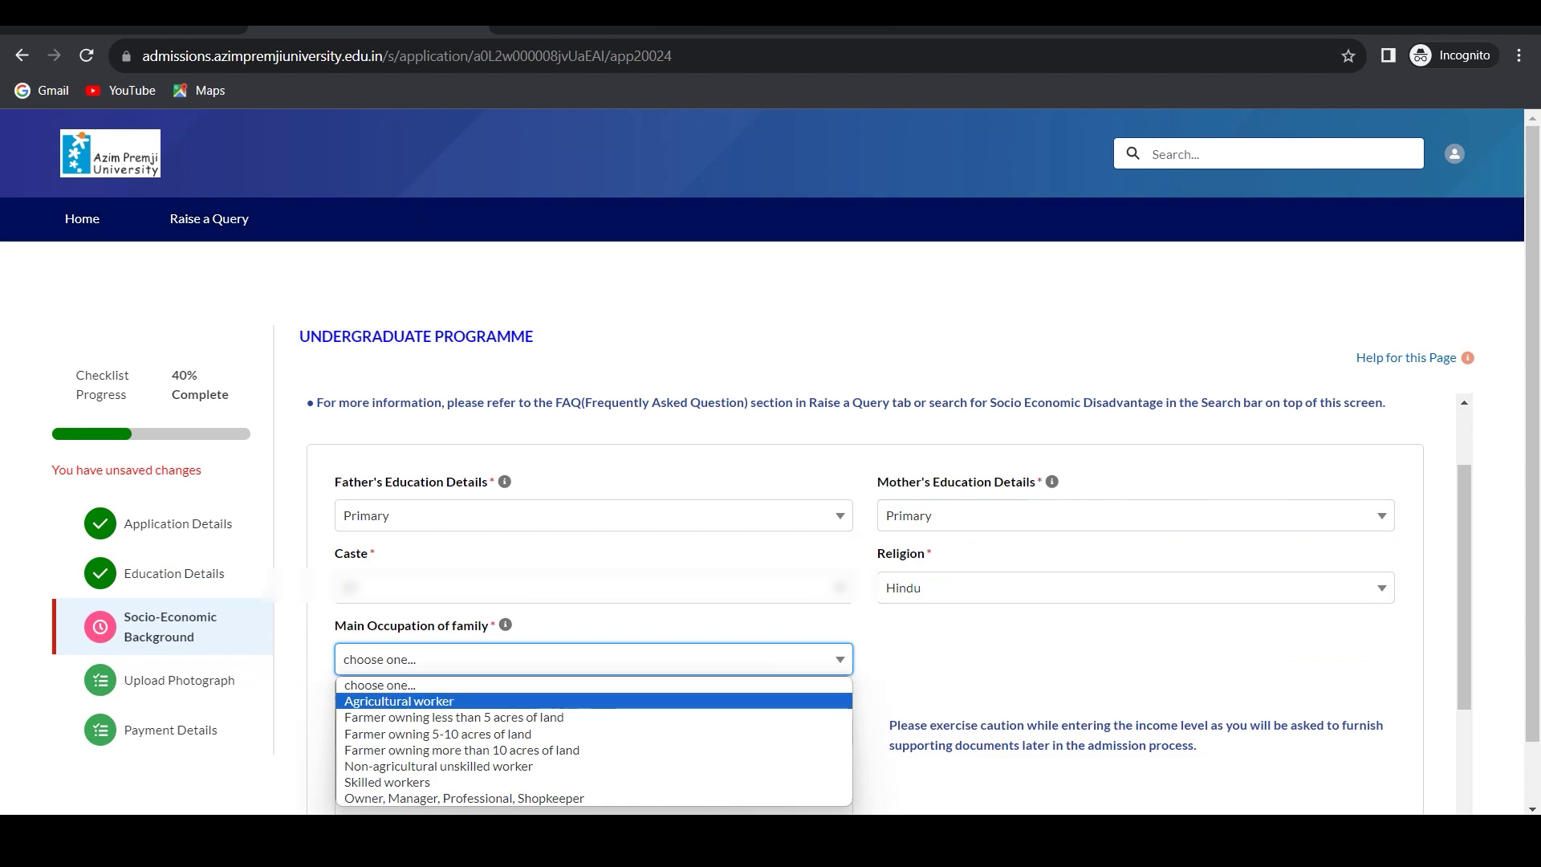
pyautogui.press('Escape')
pyautogui.press('Down')
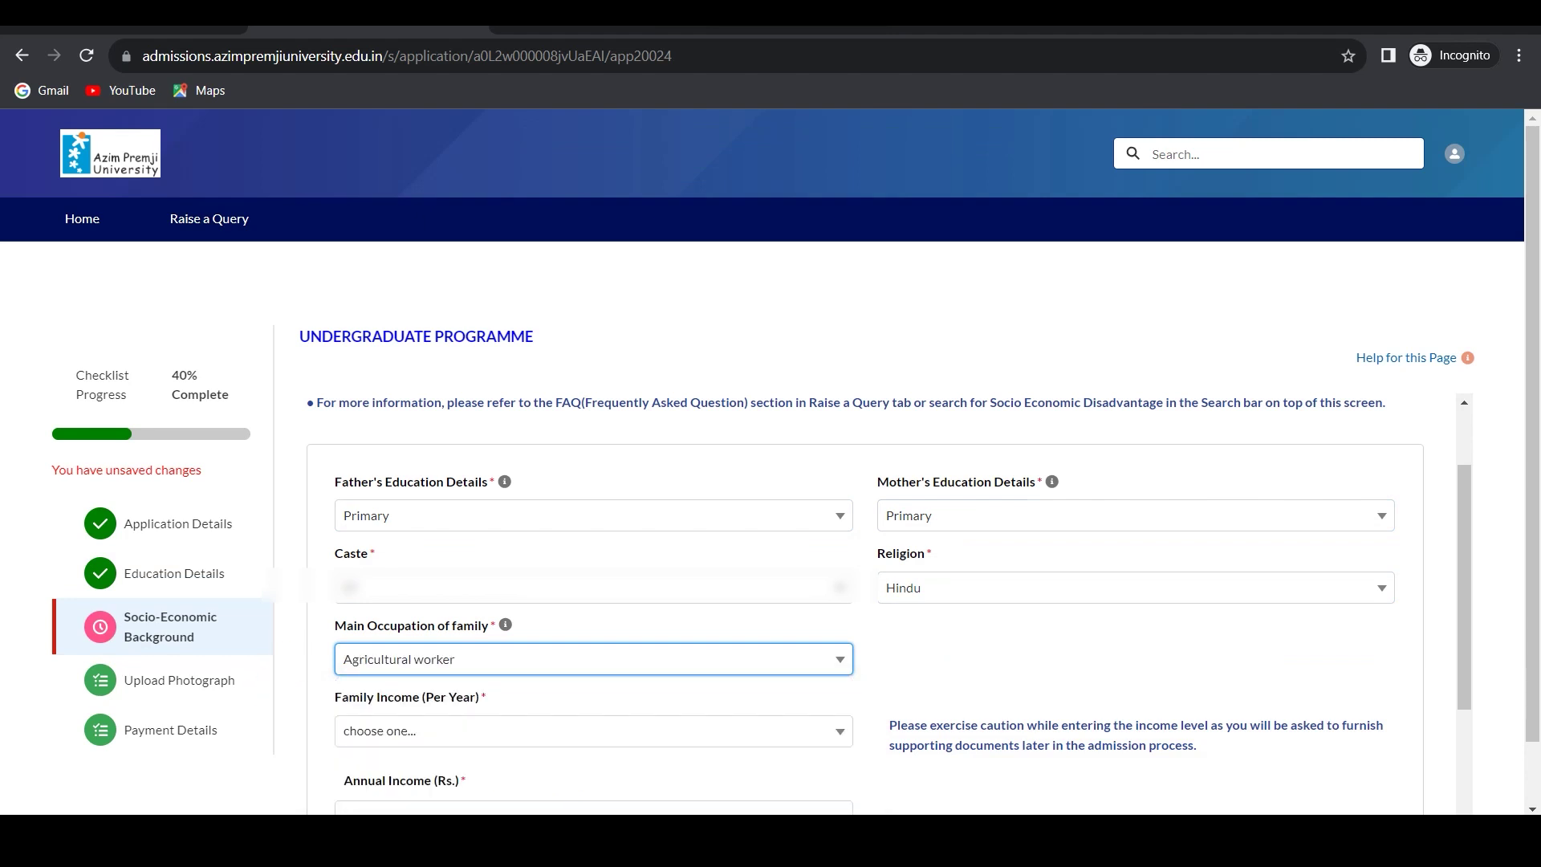
# - Set the Family Income range to Less Than 2.5 Lakhs
pyautogui.scroll(-3, 883, 562)
pyautogui.press('Tab')
pyautogui.hotkey('alt', 'Down')
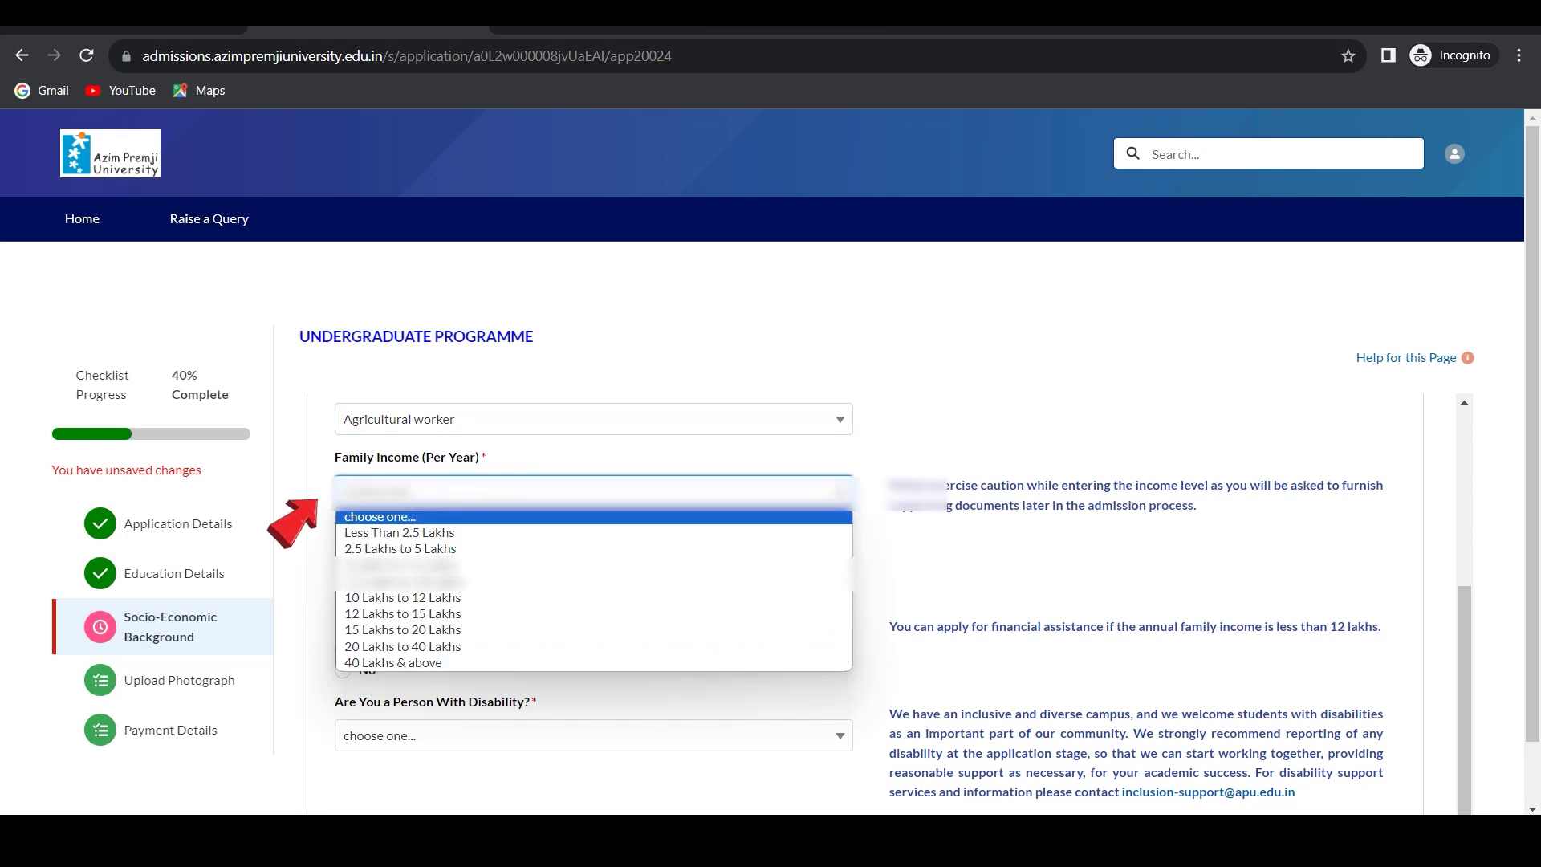
pyautogui.press('Down')
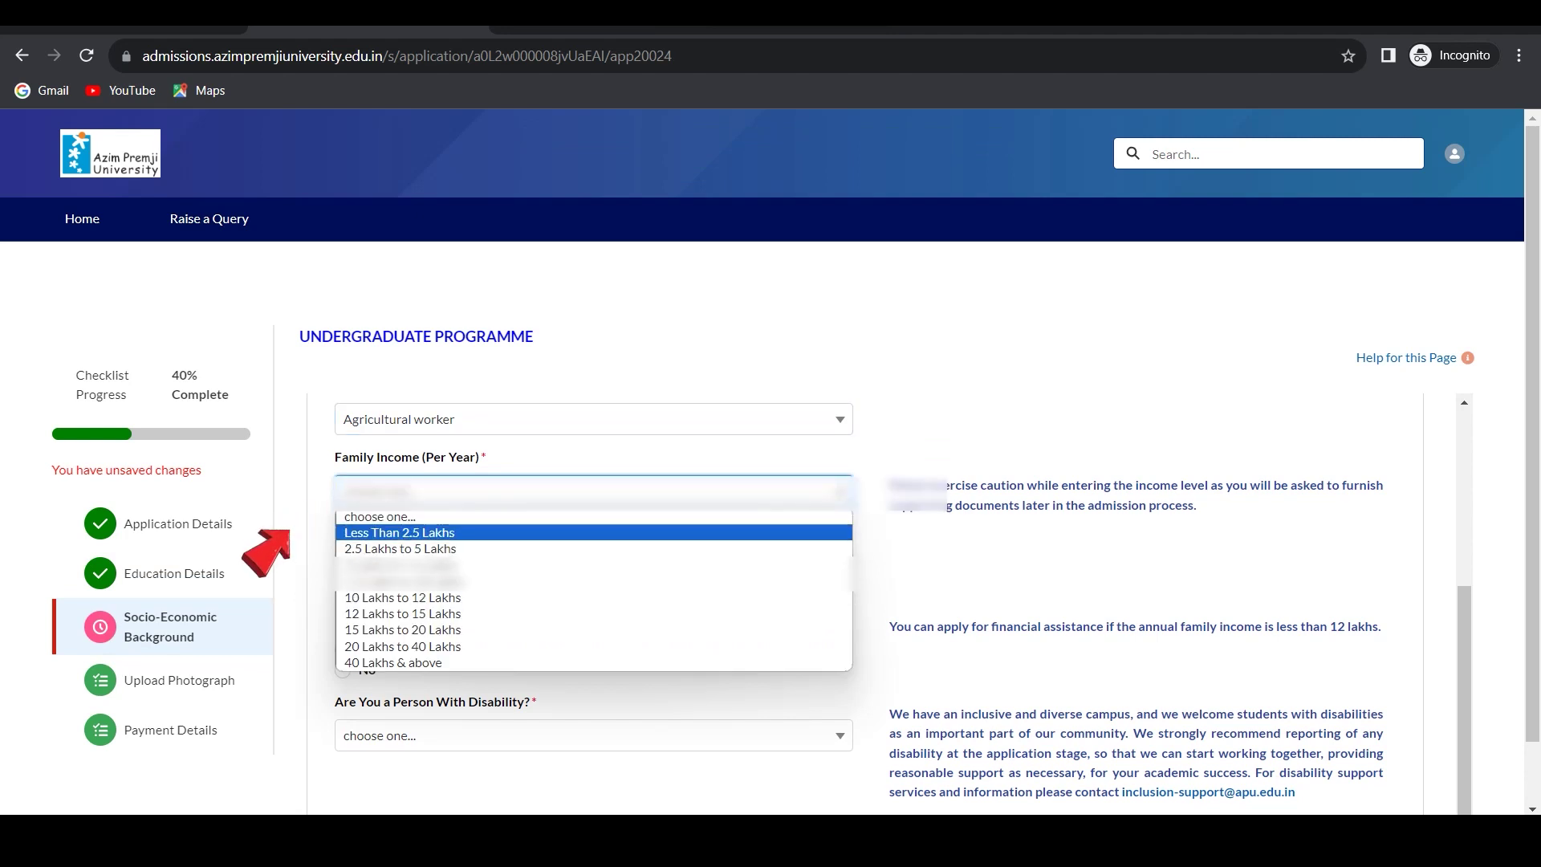
pyautogui.press('Return')
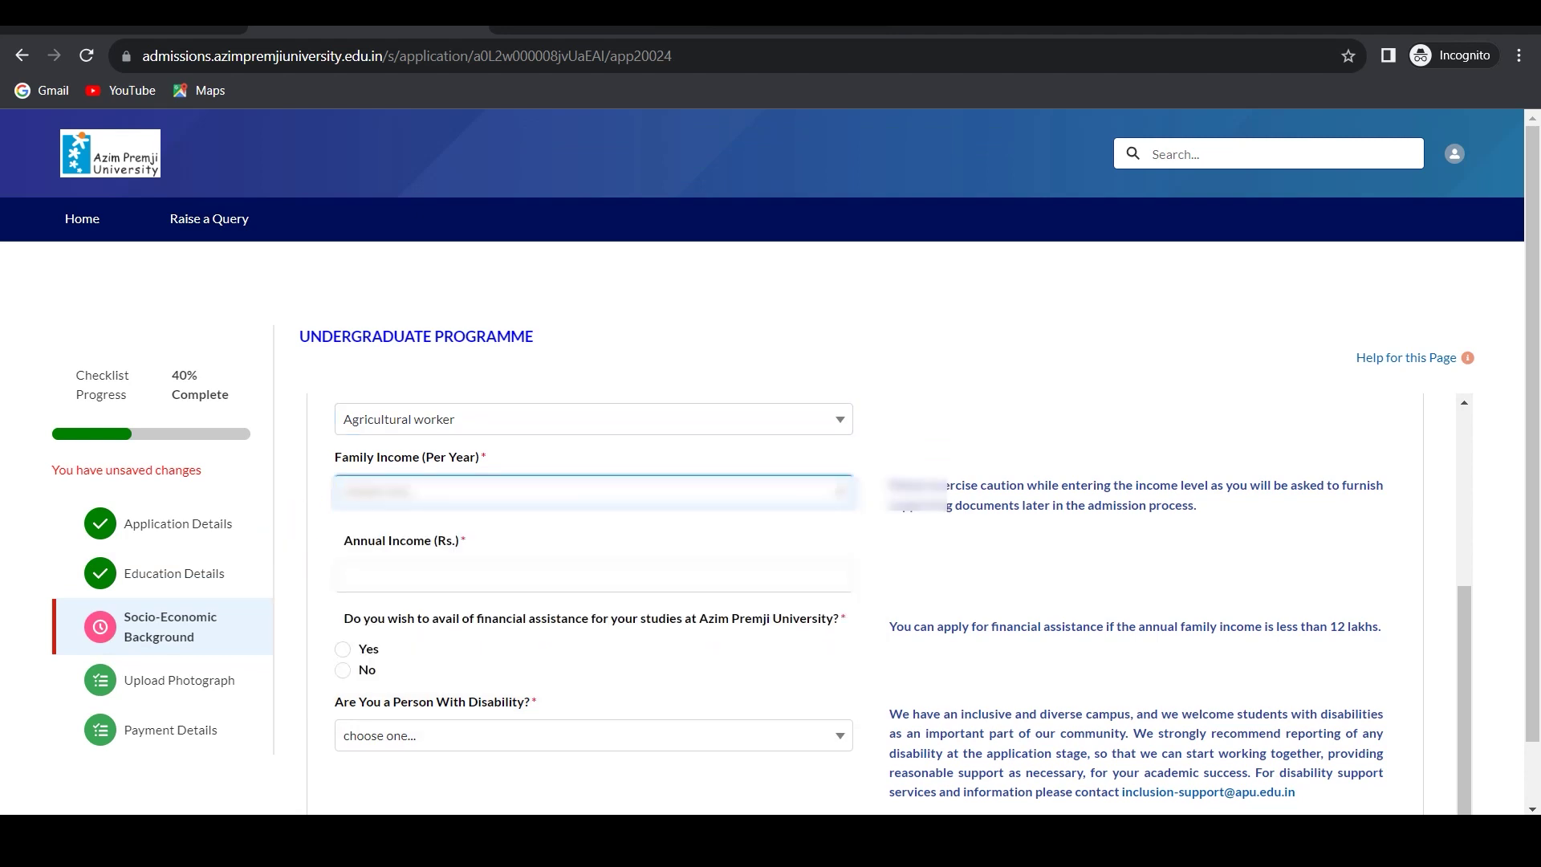
# - Enter 10000 as Annual Income and answer Yes to financial assistance
pyautogui.click(593, 575)
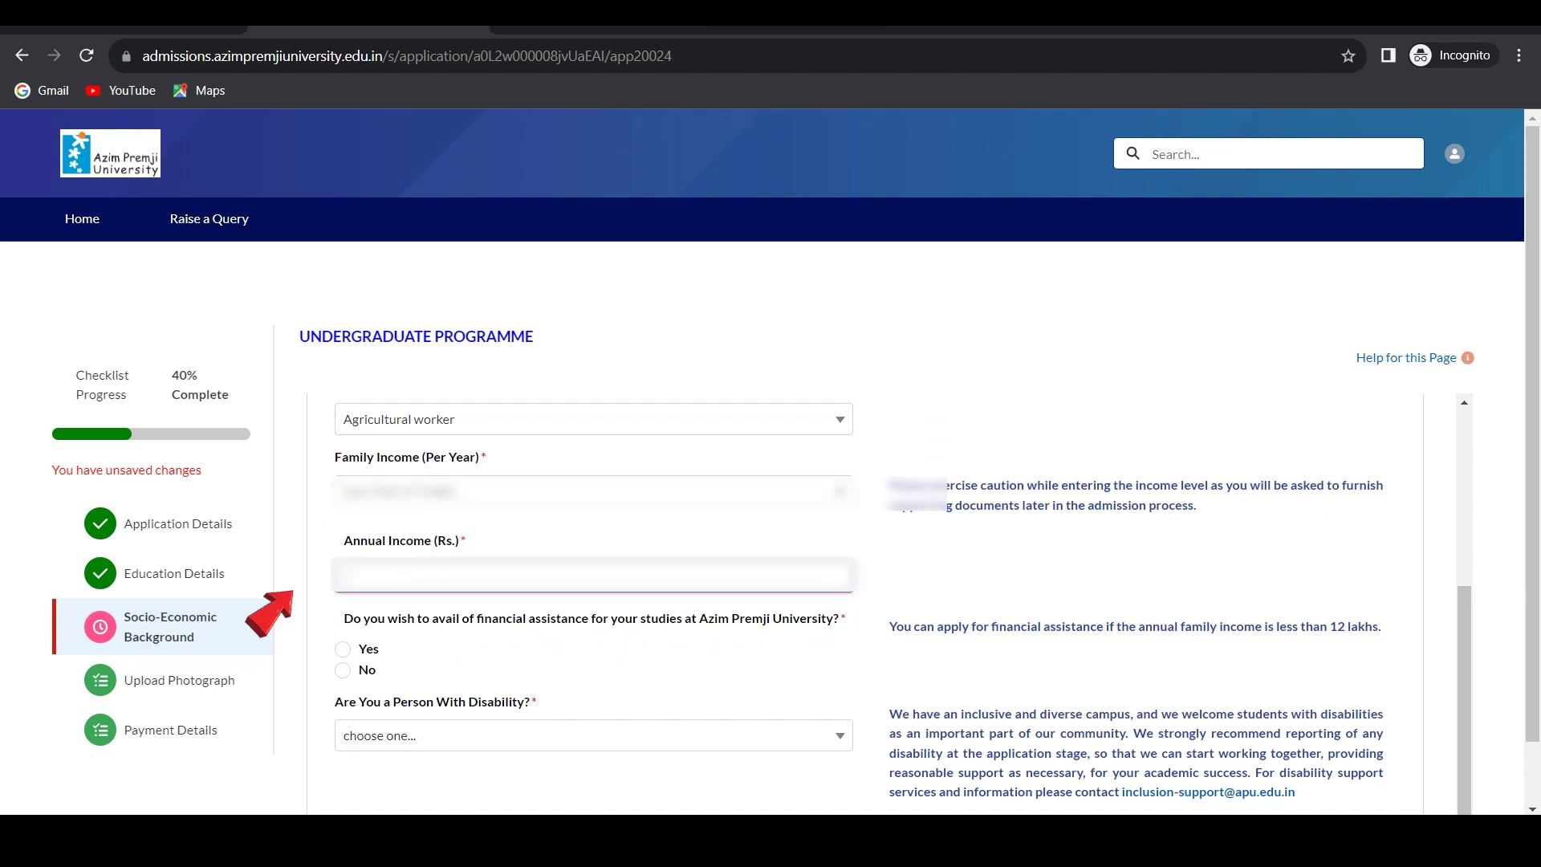
pyautogui.write('10000')
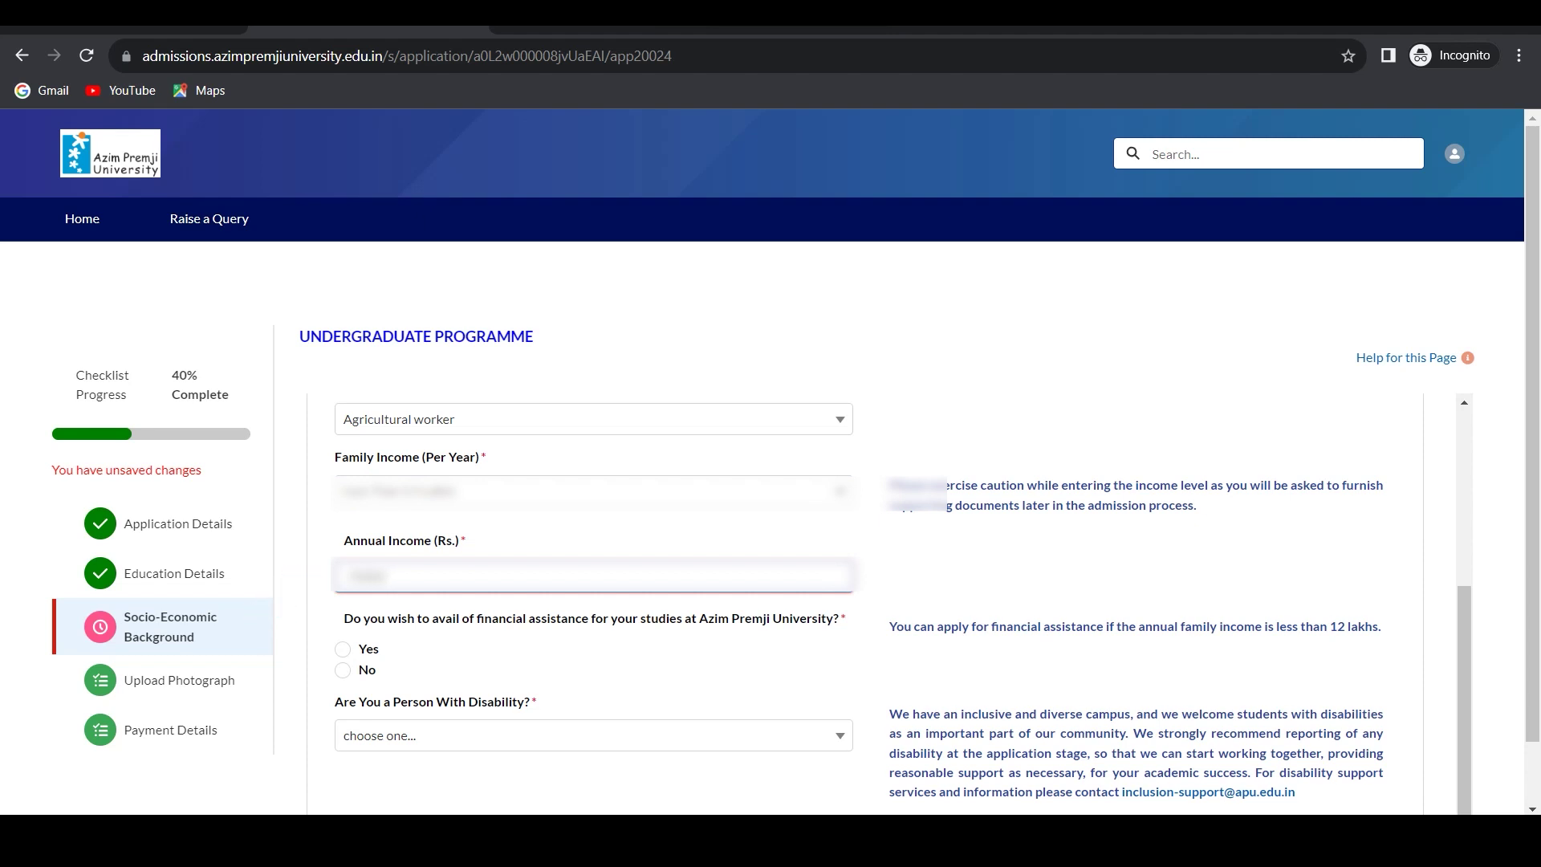
pyautogui.click(343, 649)
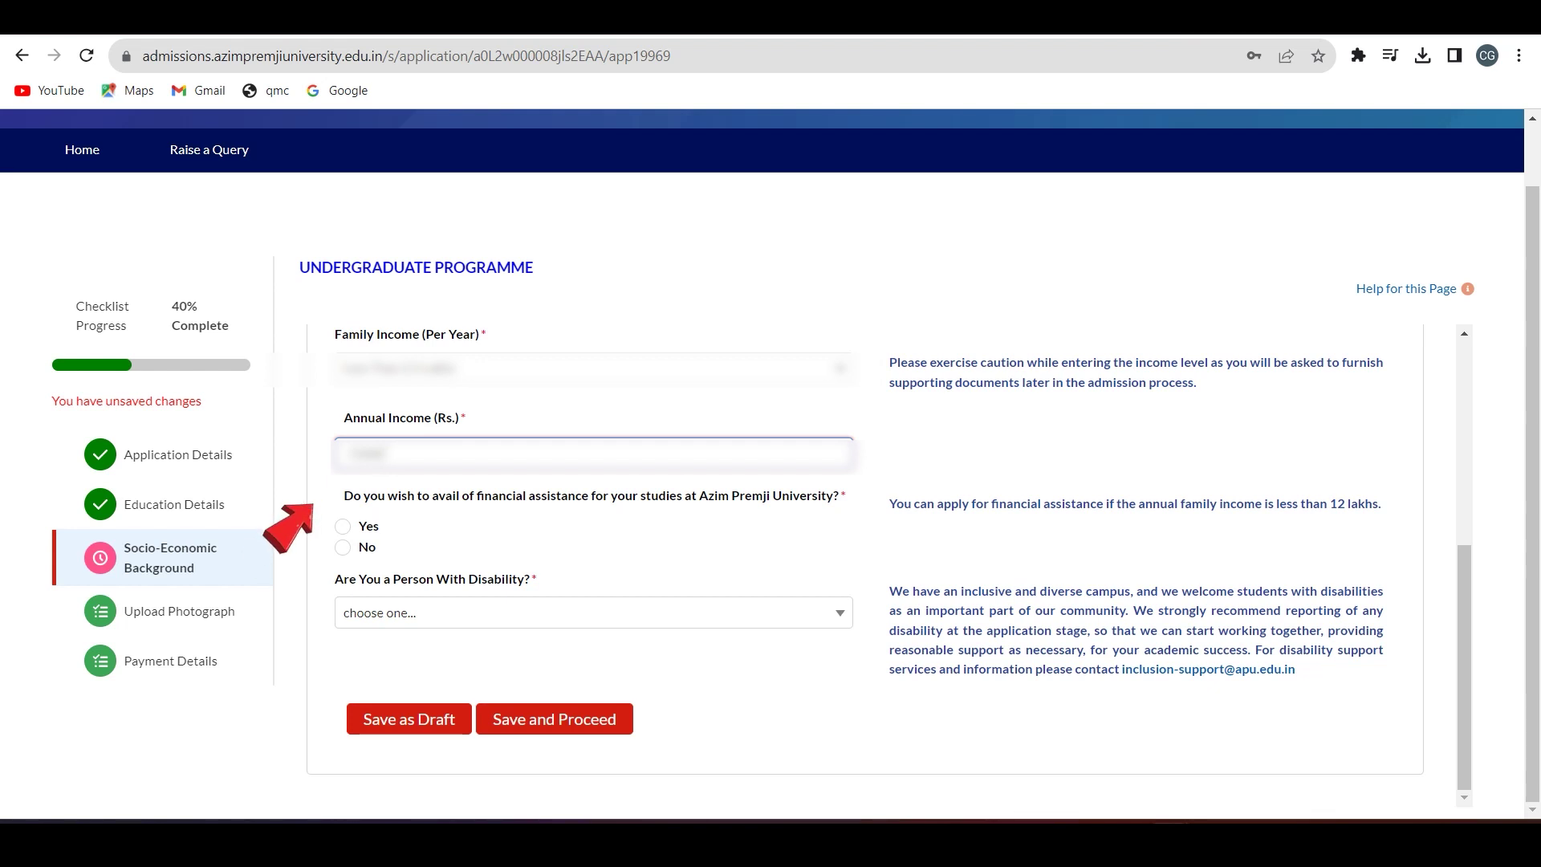
pyautogui.click(343, 526)
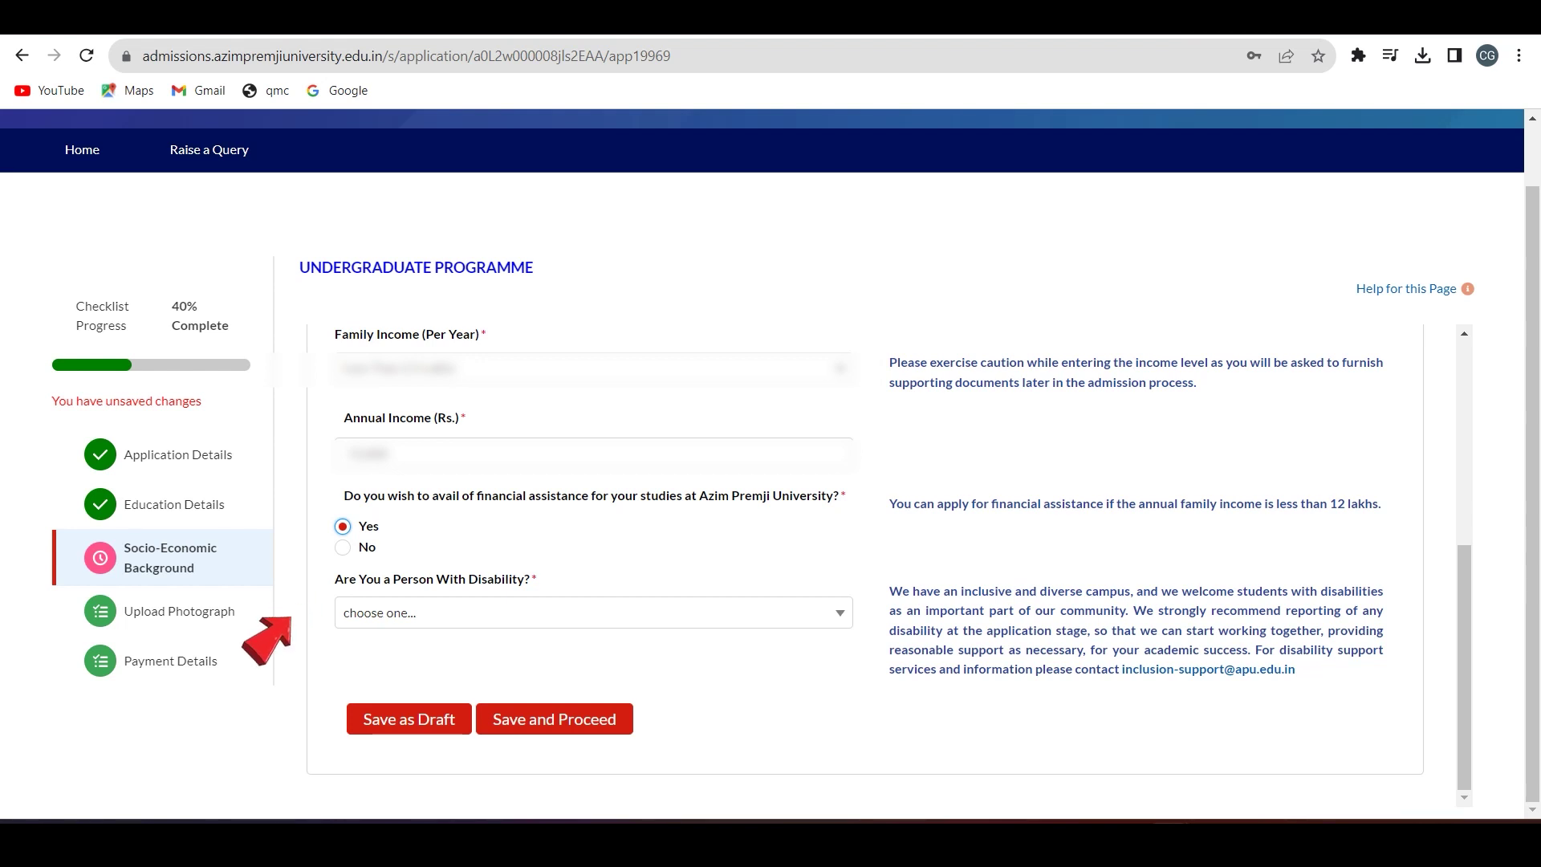
# - Set disability to No and save the socio-economic details
pyautogui.click(758, 613)
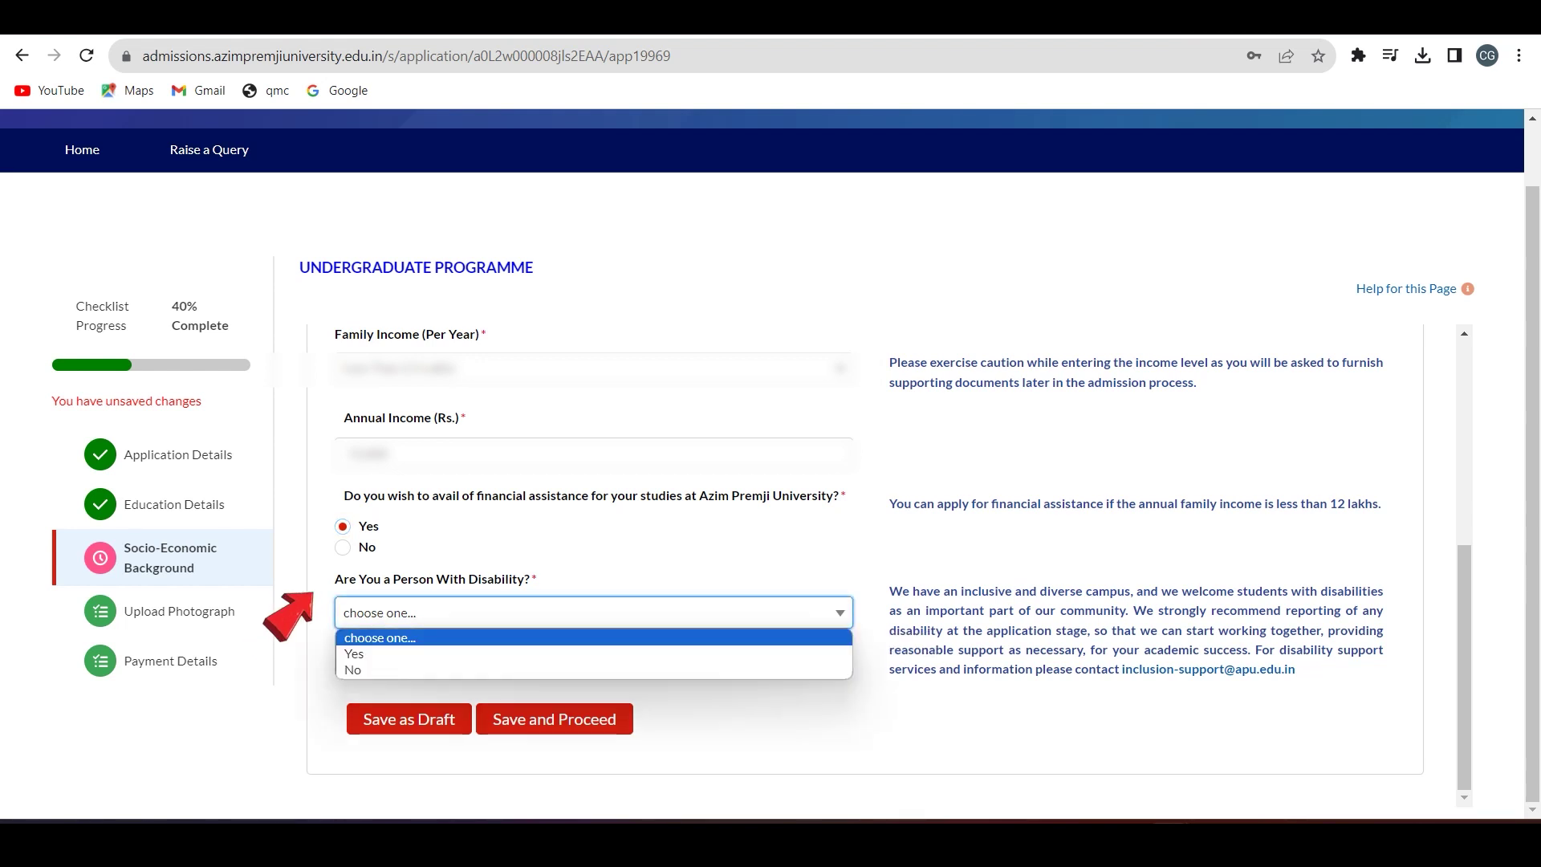
pyautogui.press('Down')
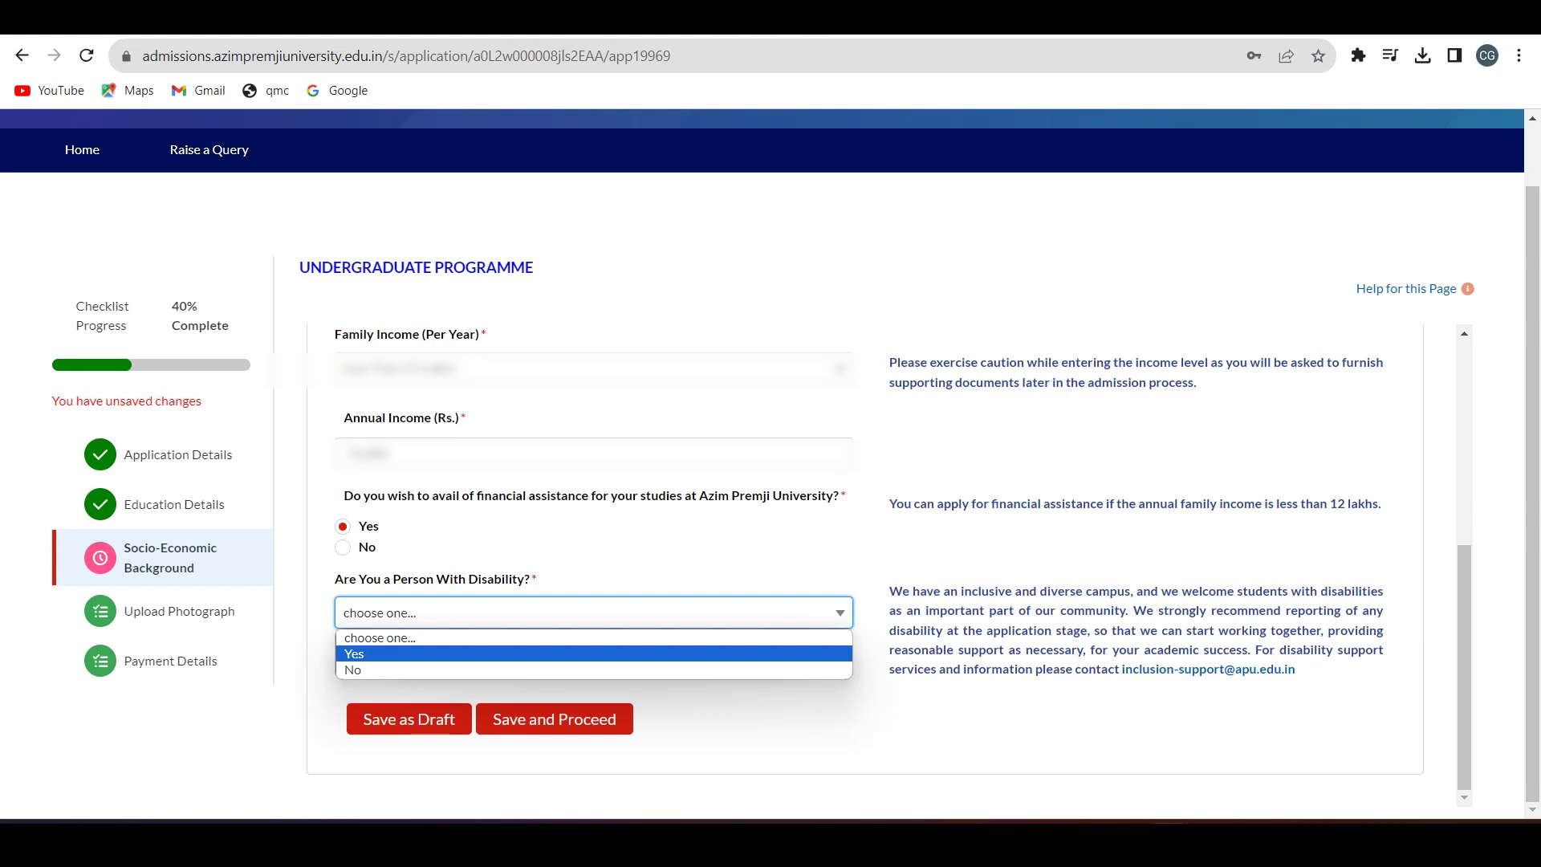
pyautogui.press('Down')
pyautogui.press('Return')
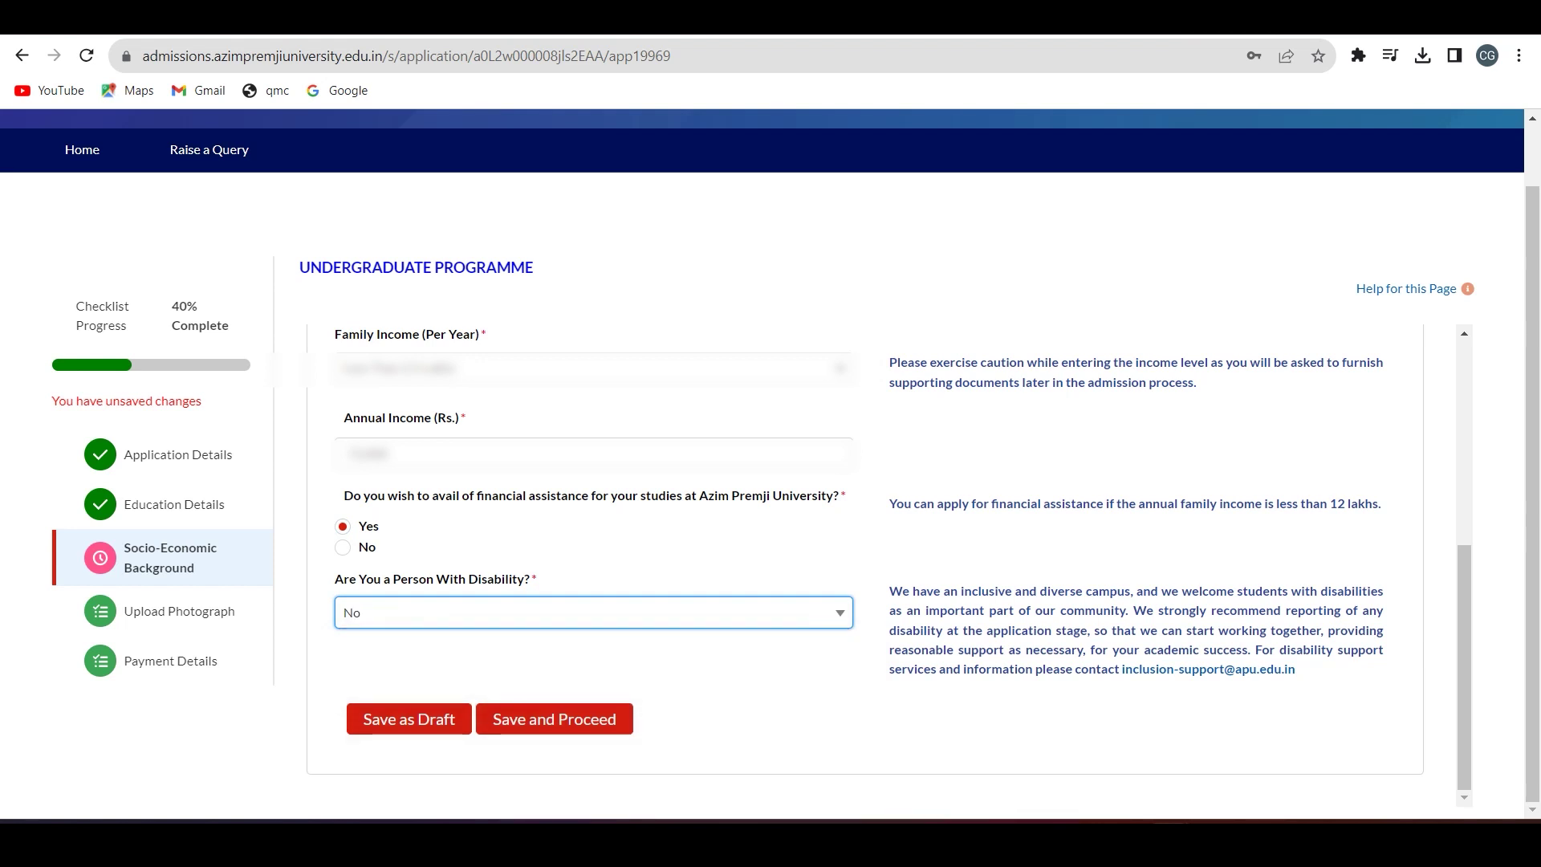
pyautogui.click(495, 727)
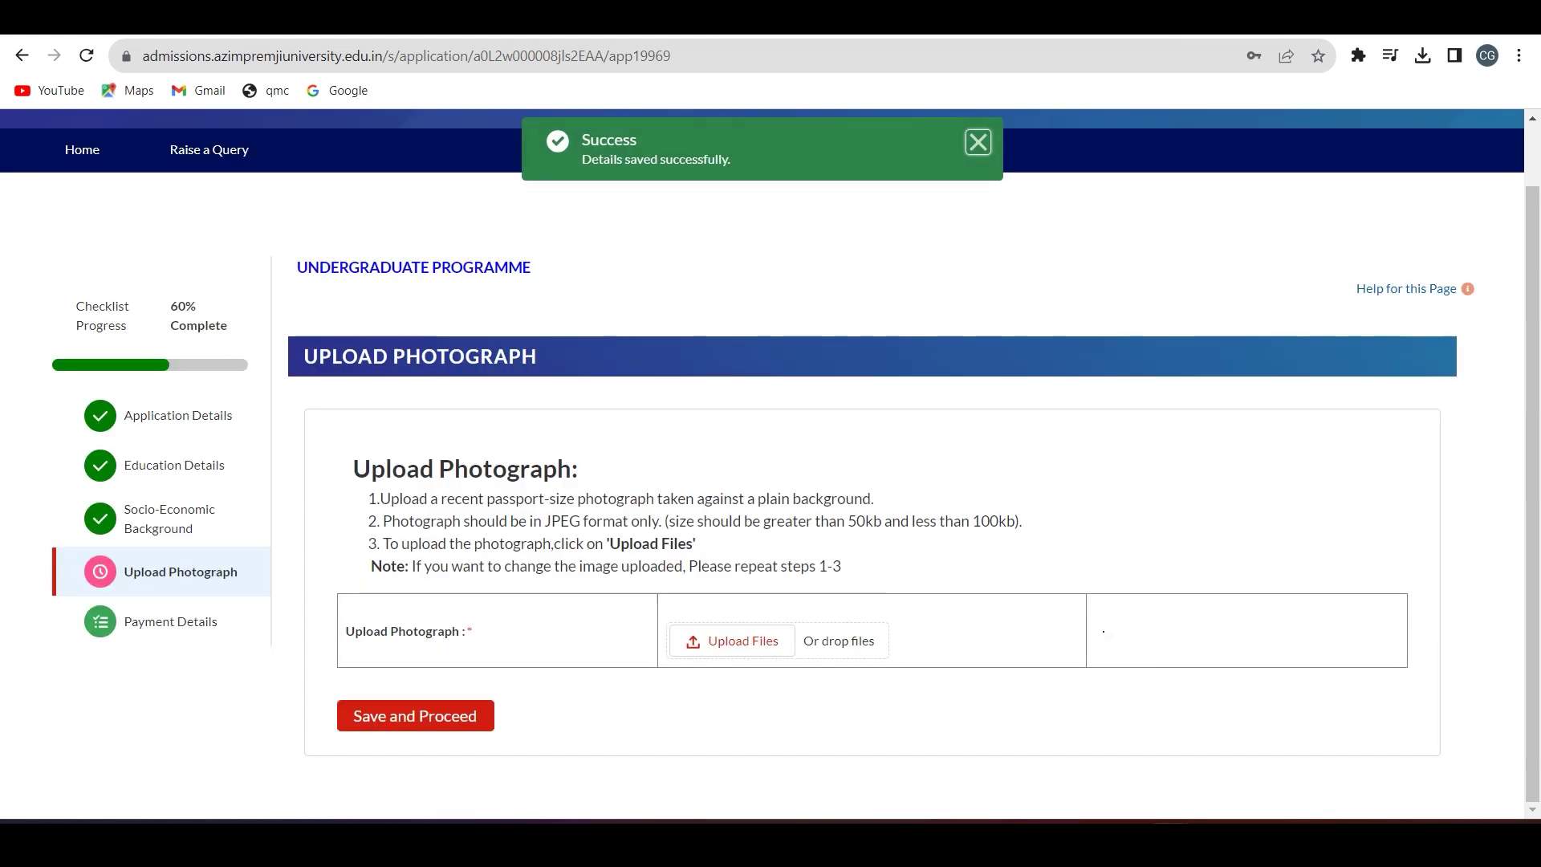
# - Upload the photograph image from the Downloads folder
pyautogui.click(732, 641)
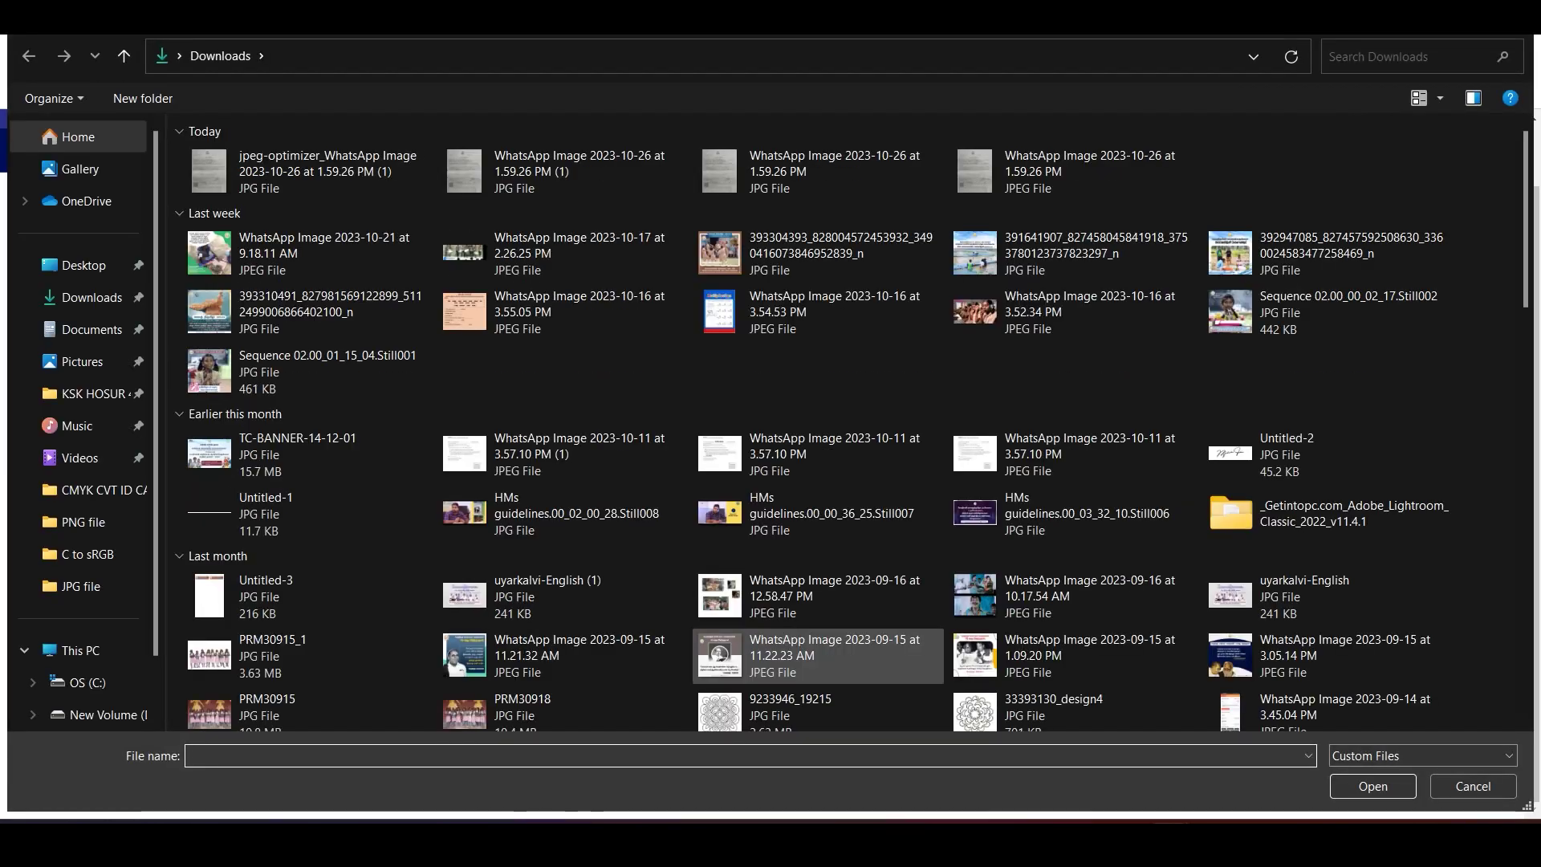
pyautogui.doubleClick(305, 252)
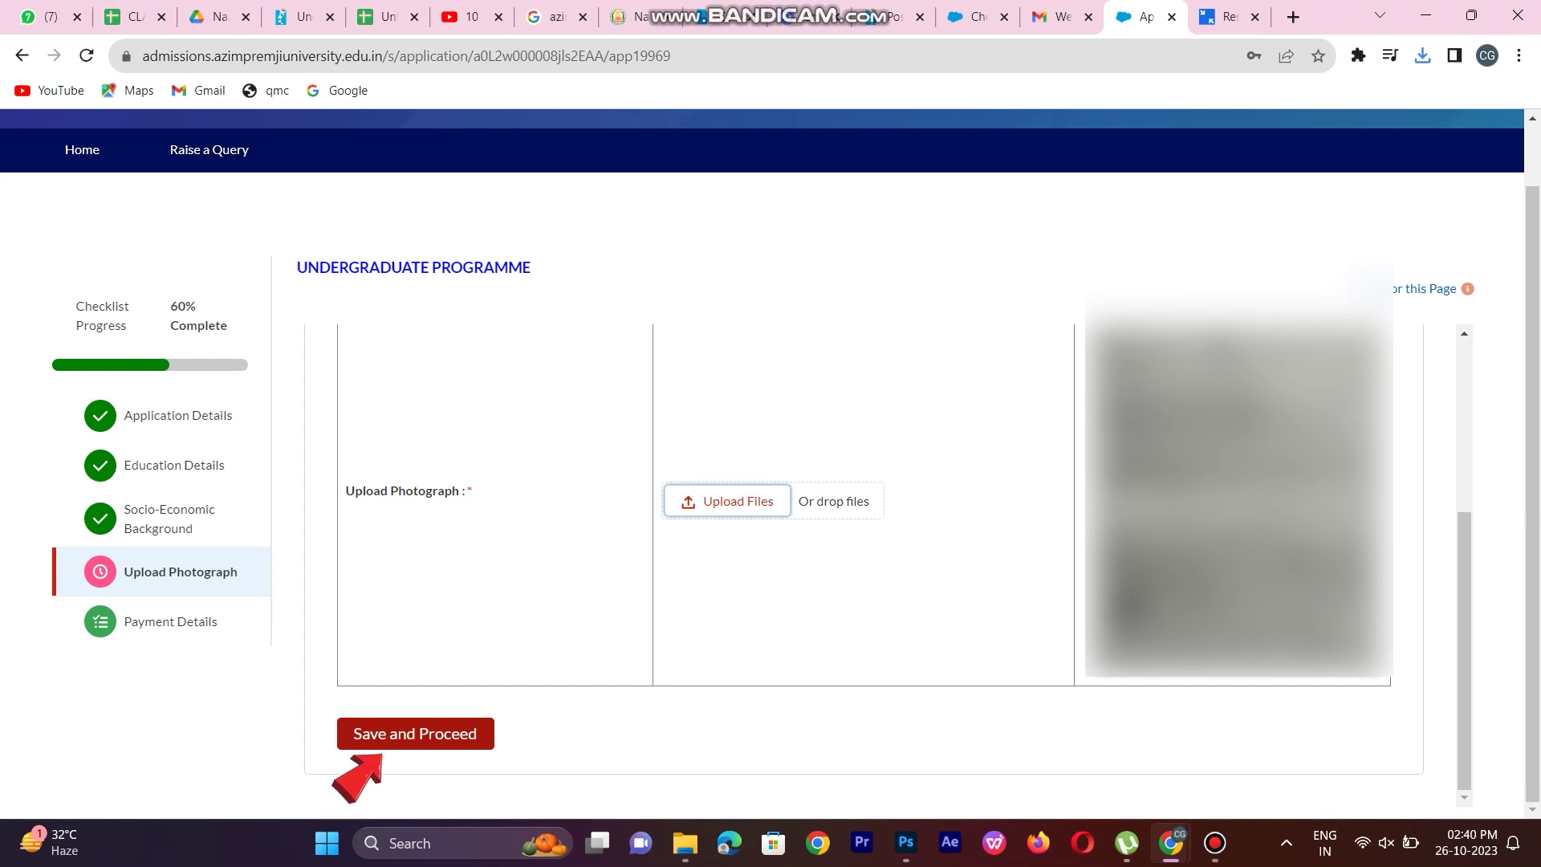
# - Save the photograph and scroll the application Preview through to the bottom
pyautogui.click(415, 734)
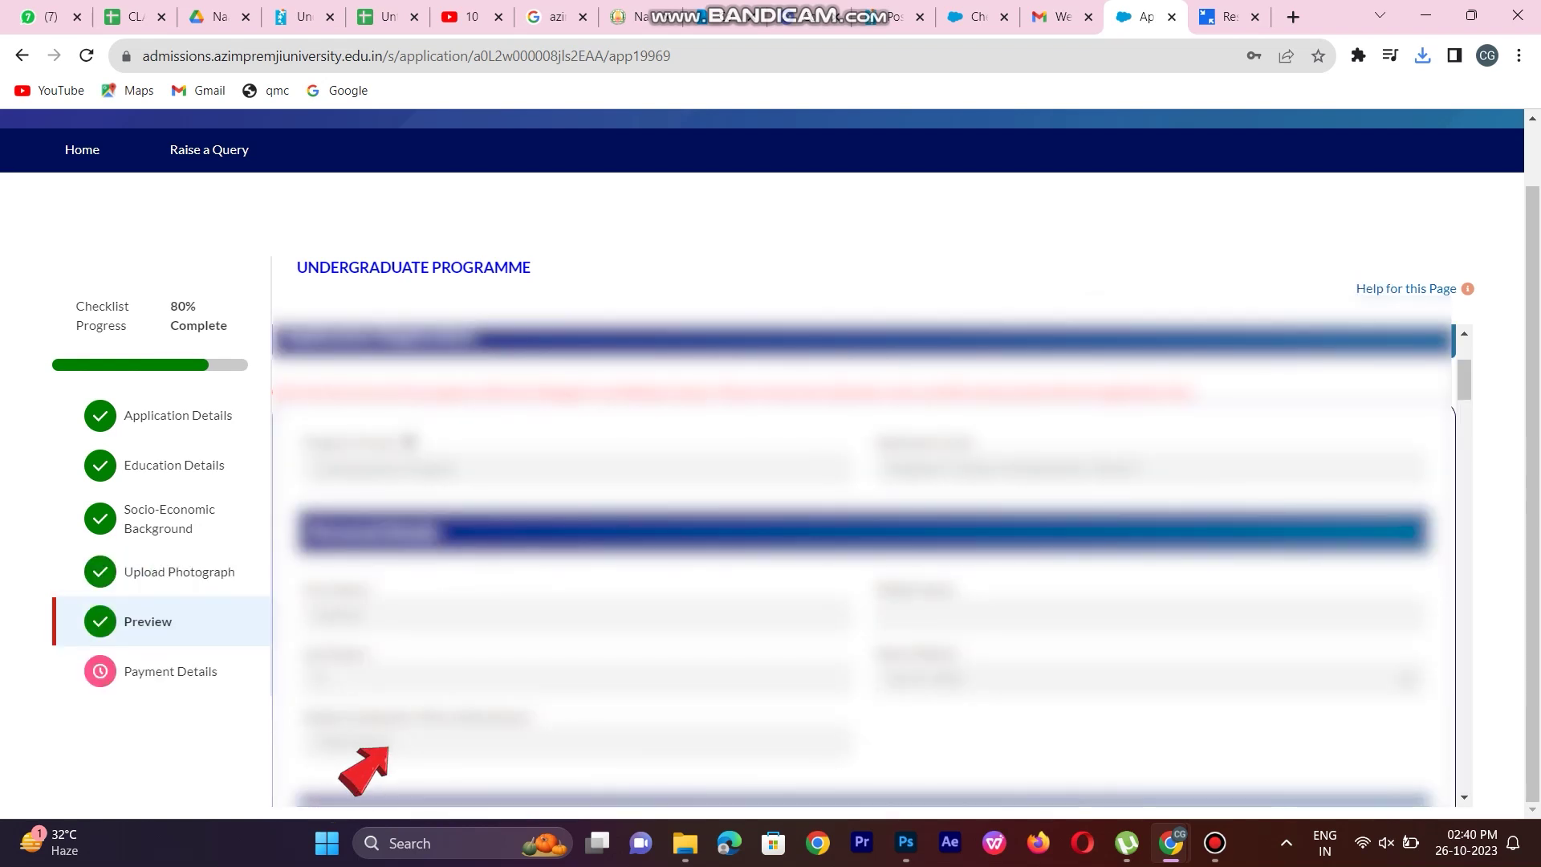
pyautogui.scroll(-5, 862, 562)
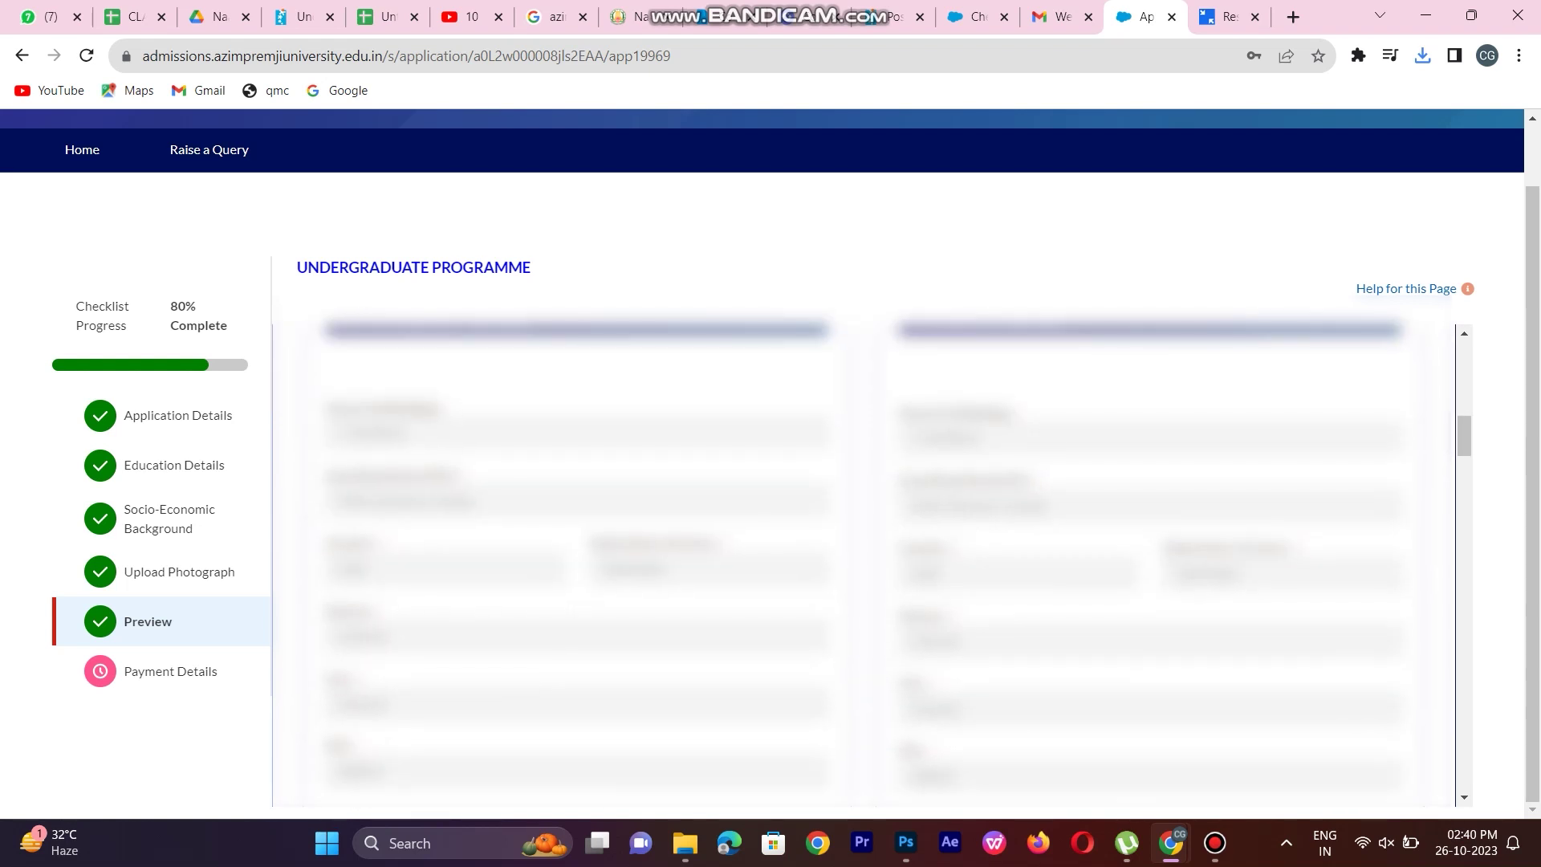
pyautogui.scroll(-5, 883, 562)
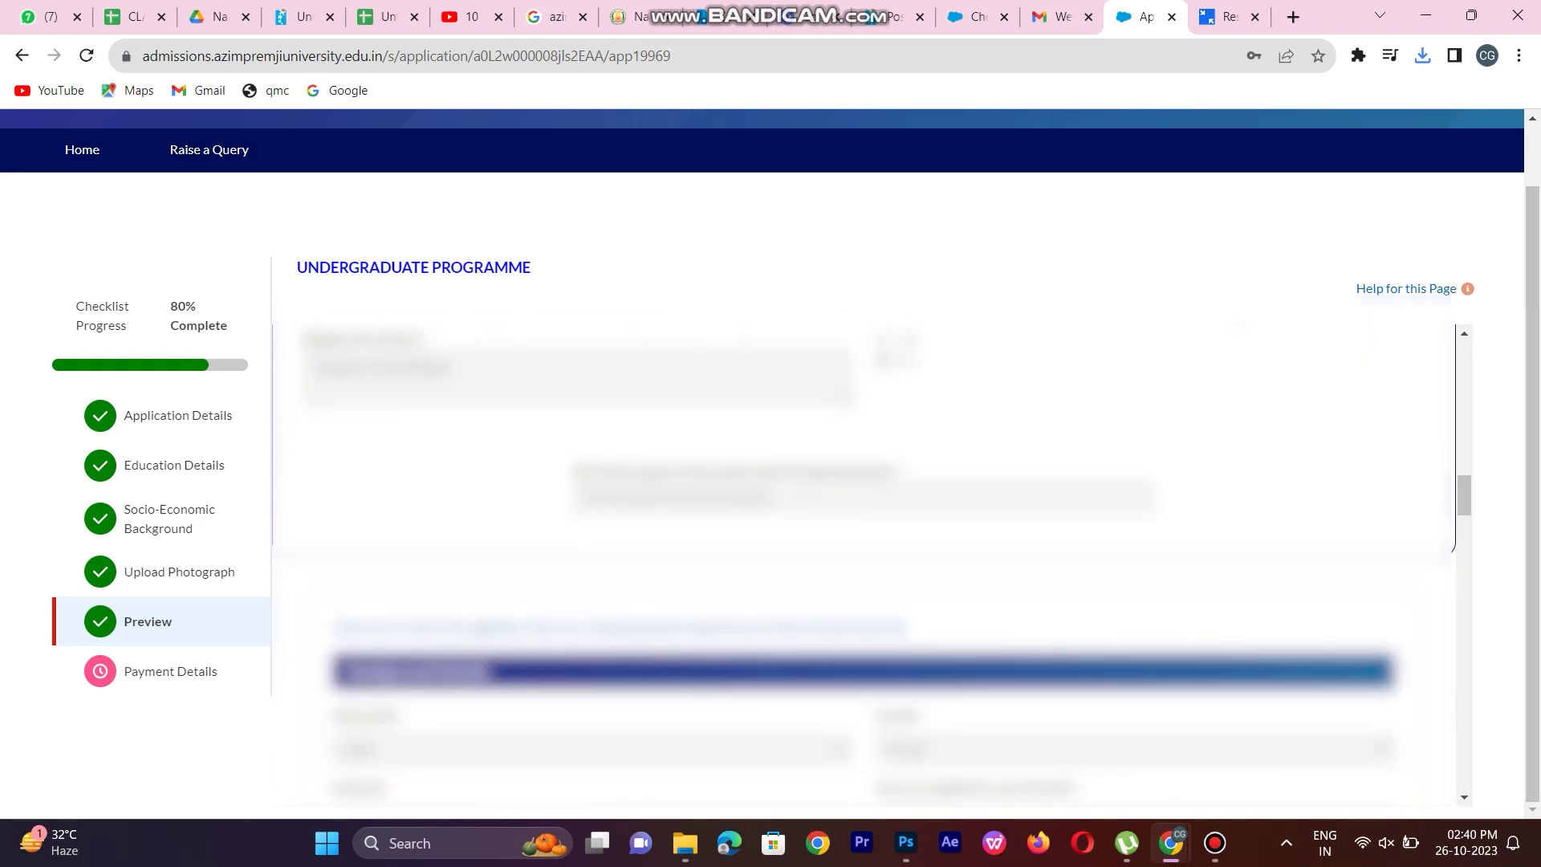
pyautogui.scroll(-10, 863, 562)
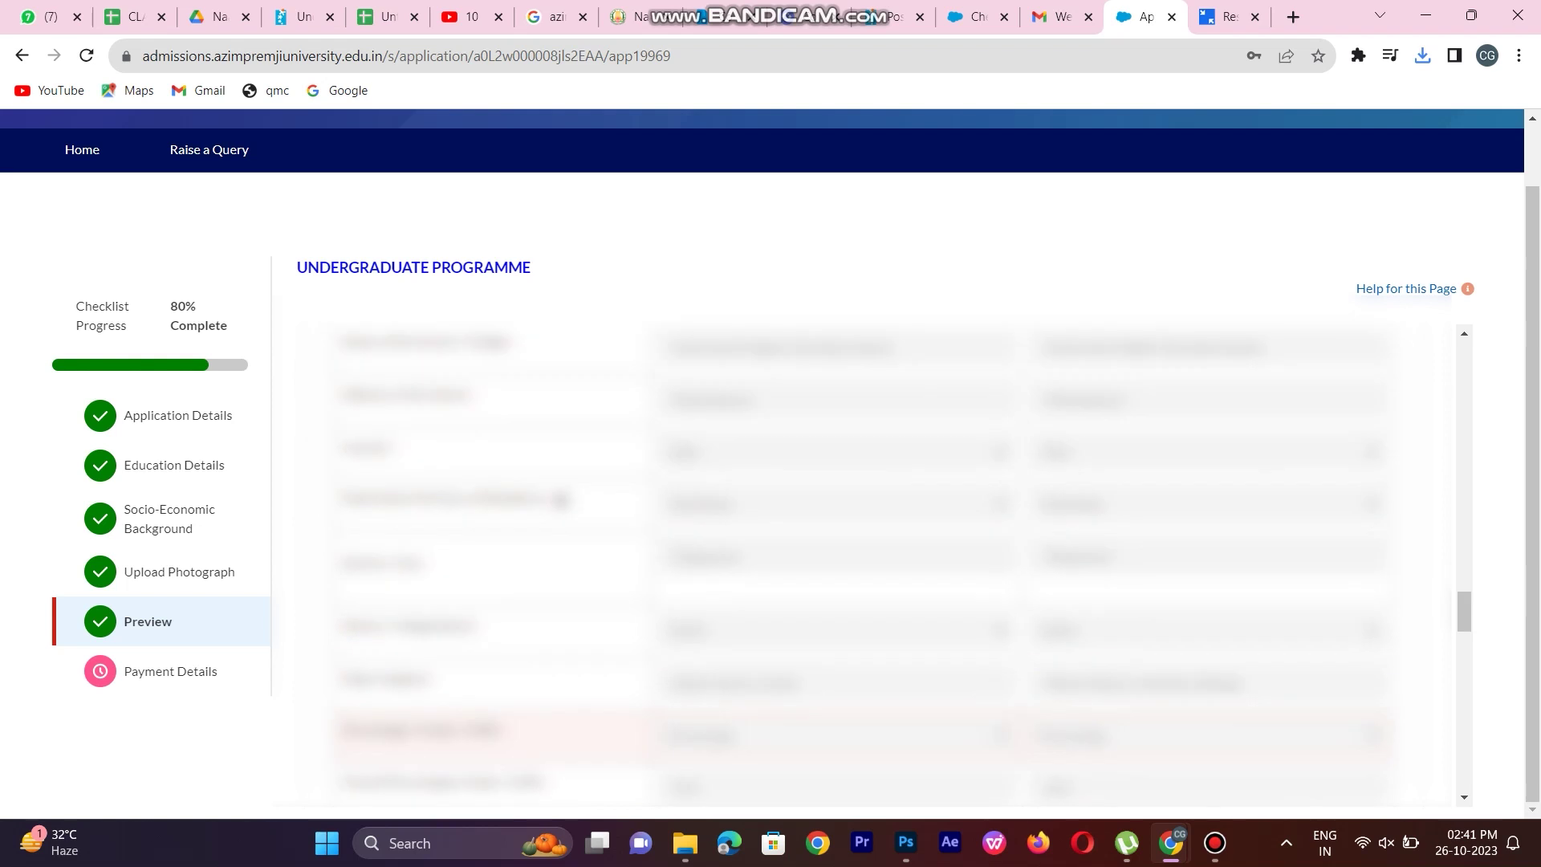
pyautogui.scroll(-10, 863, 562)
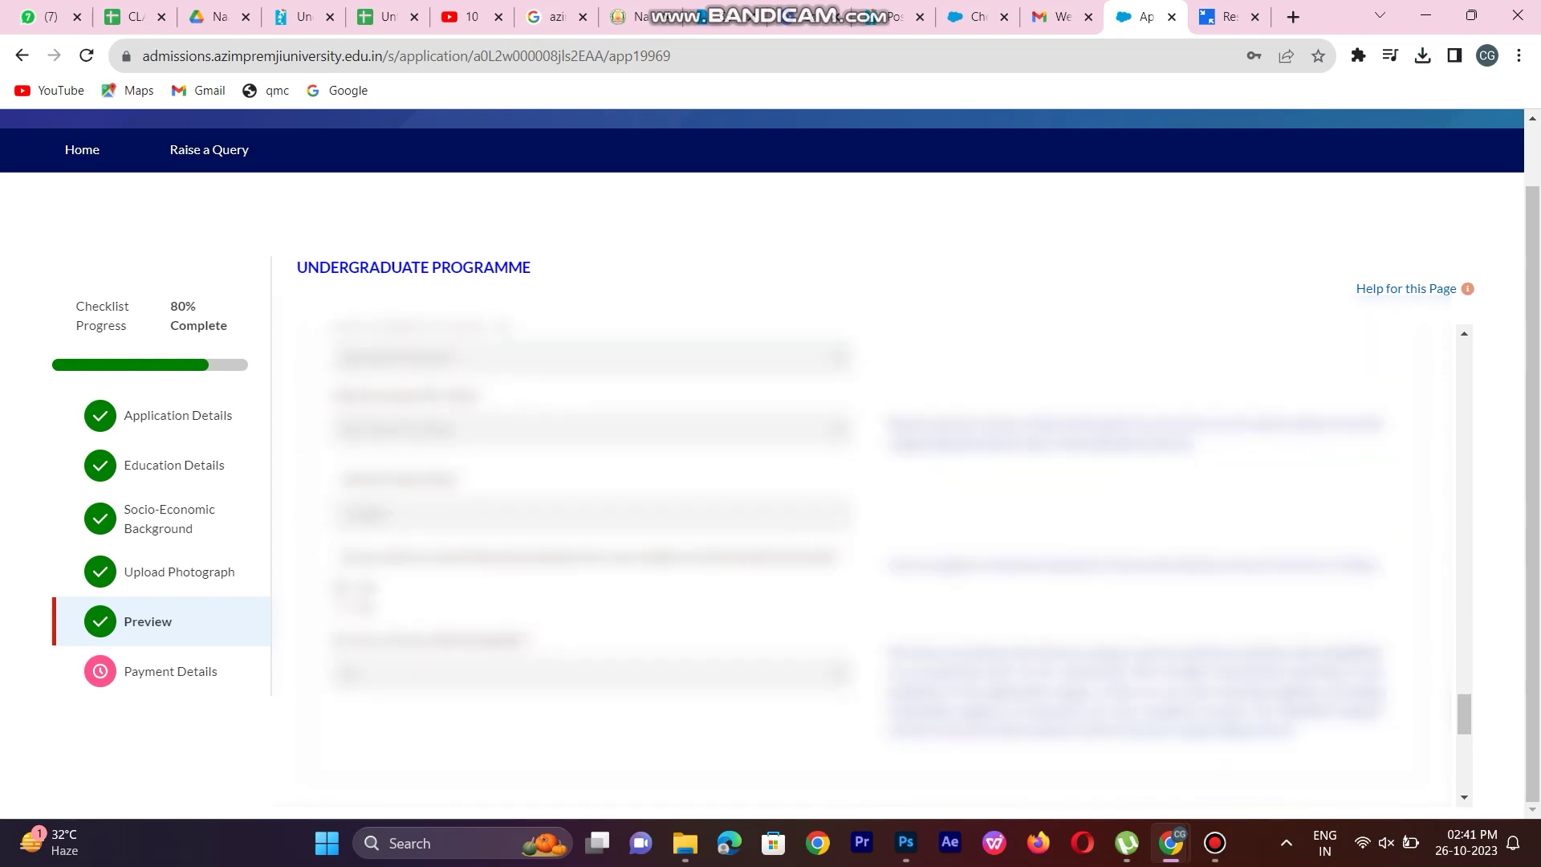
pyautogui.scroll(-5, 359, 753)
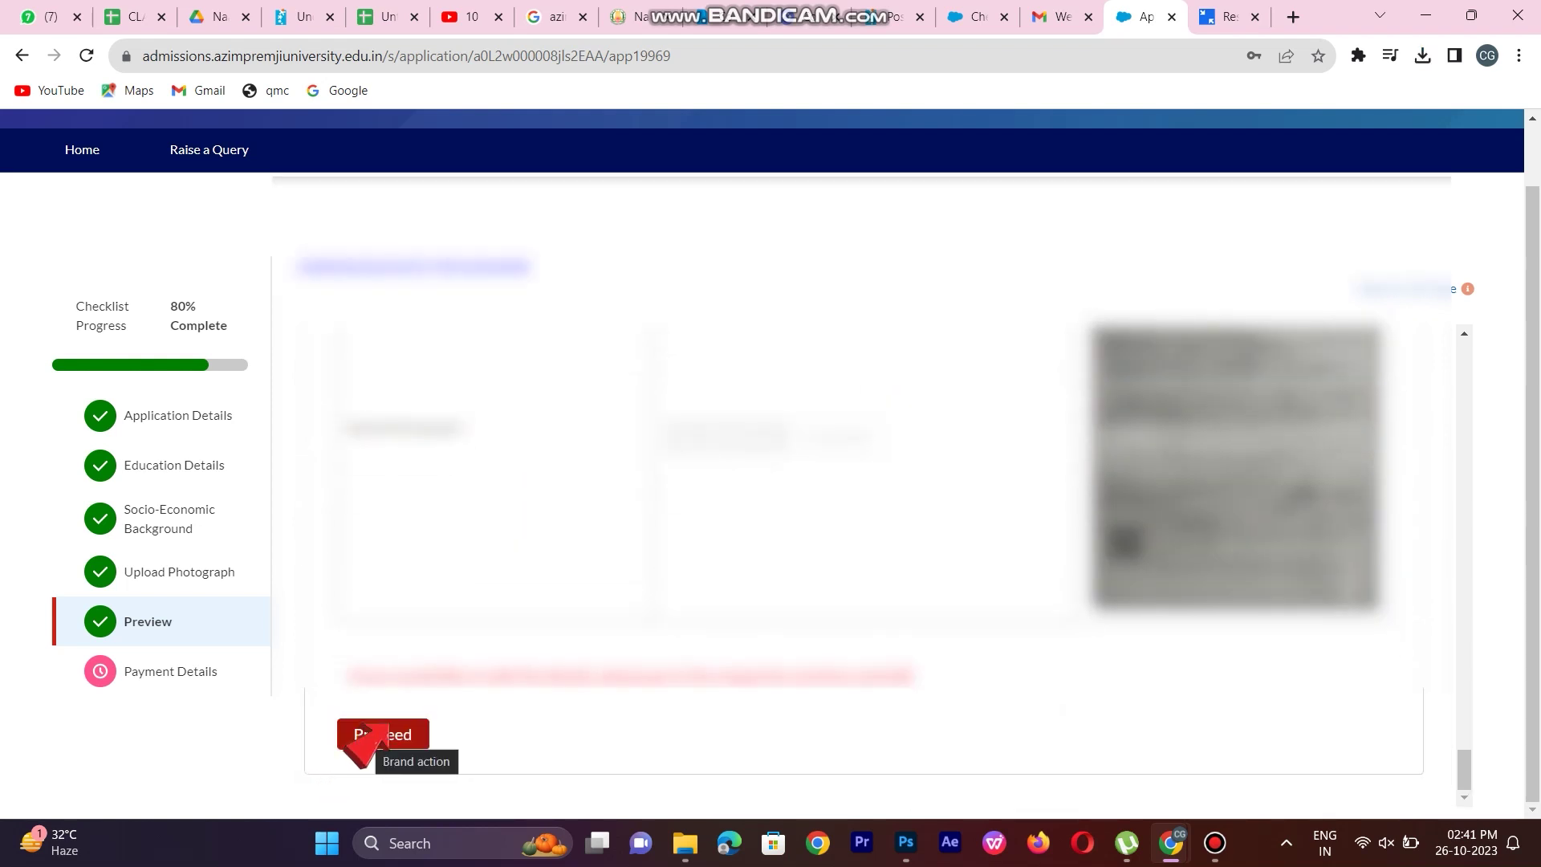
# - On Payment Details, tick the certification declaration and submit the Rs.500 fee payment
pyautogui.click(361, 749)
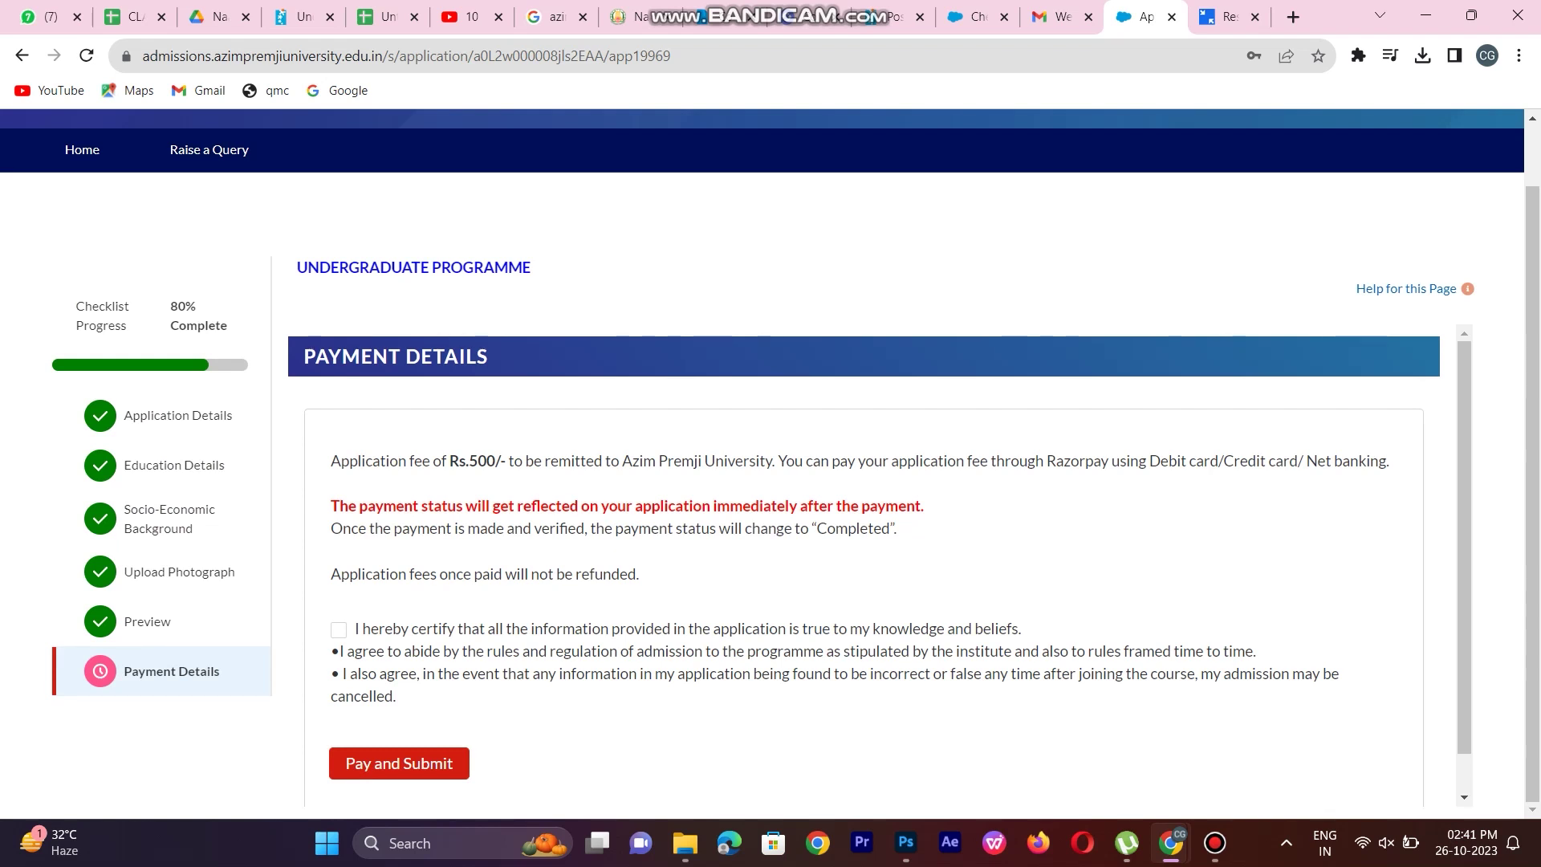
pyautogui.click(331, 625)
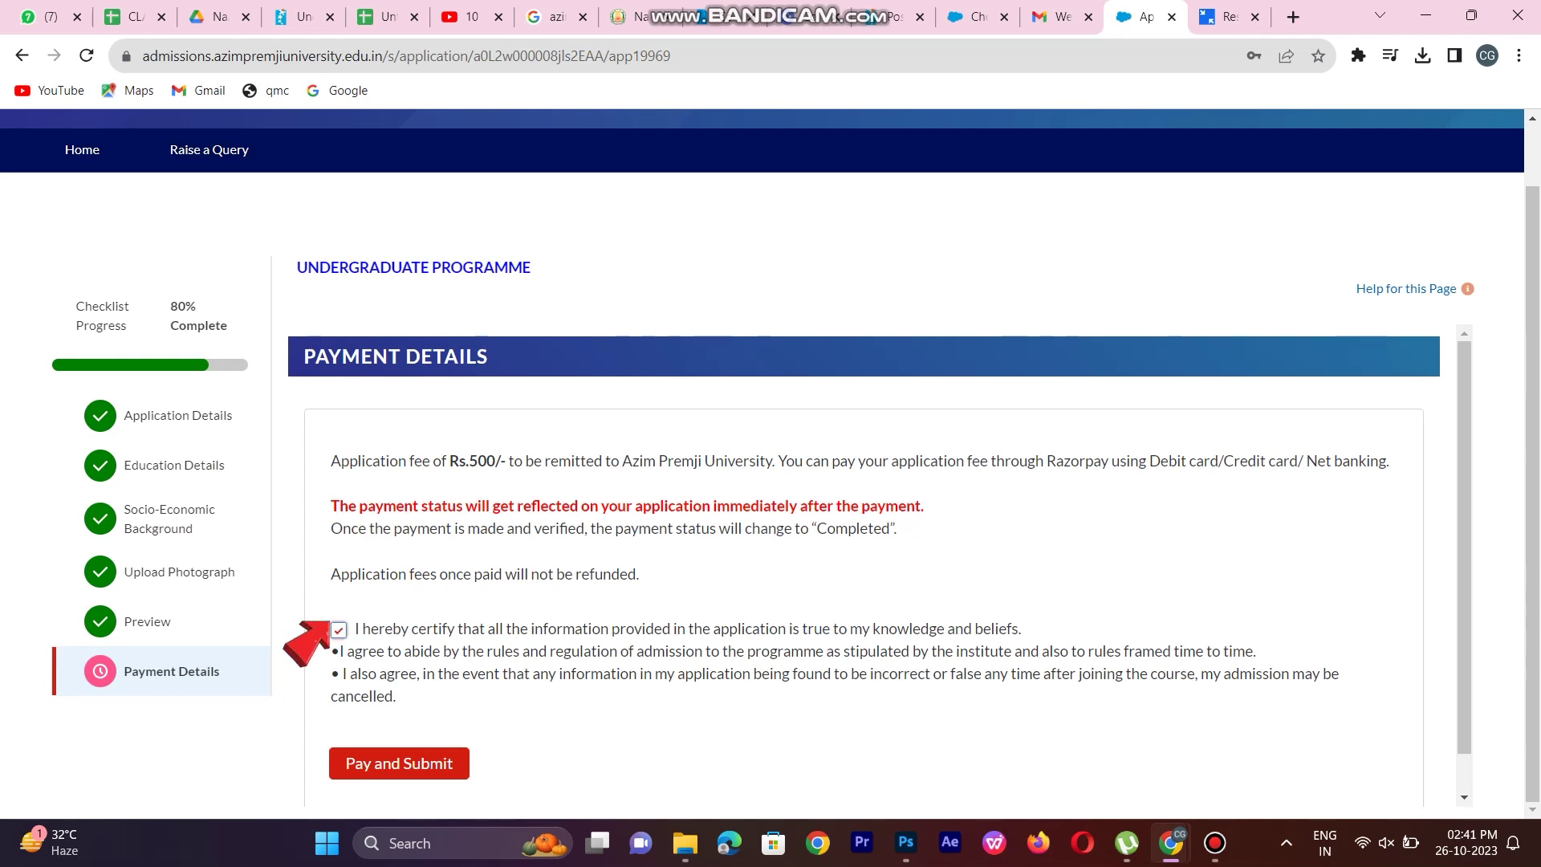
pyautogui.click(399, 762)
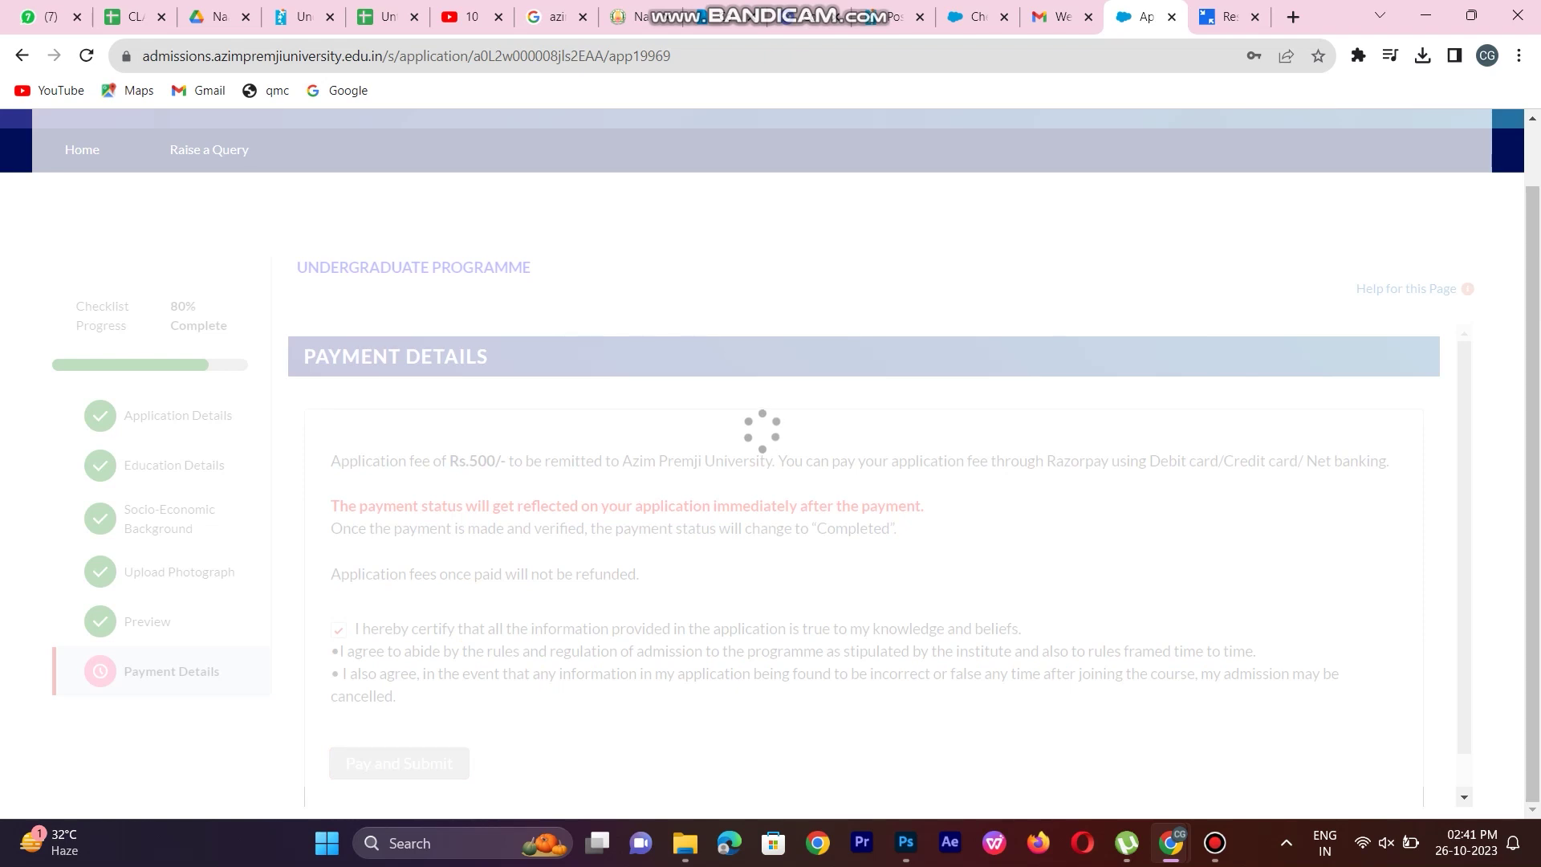